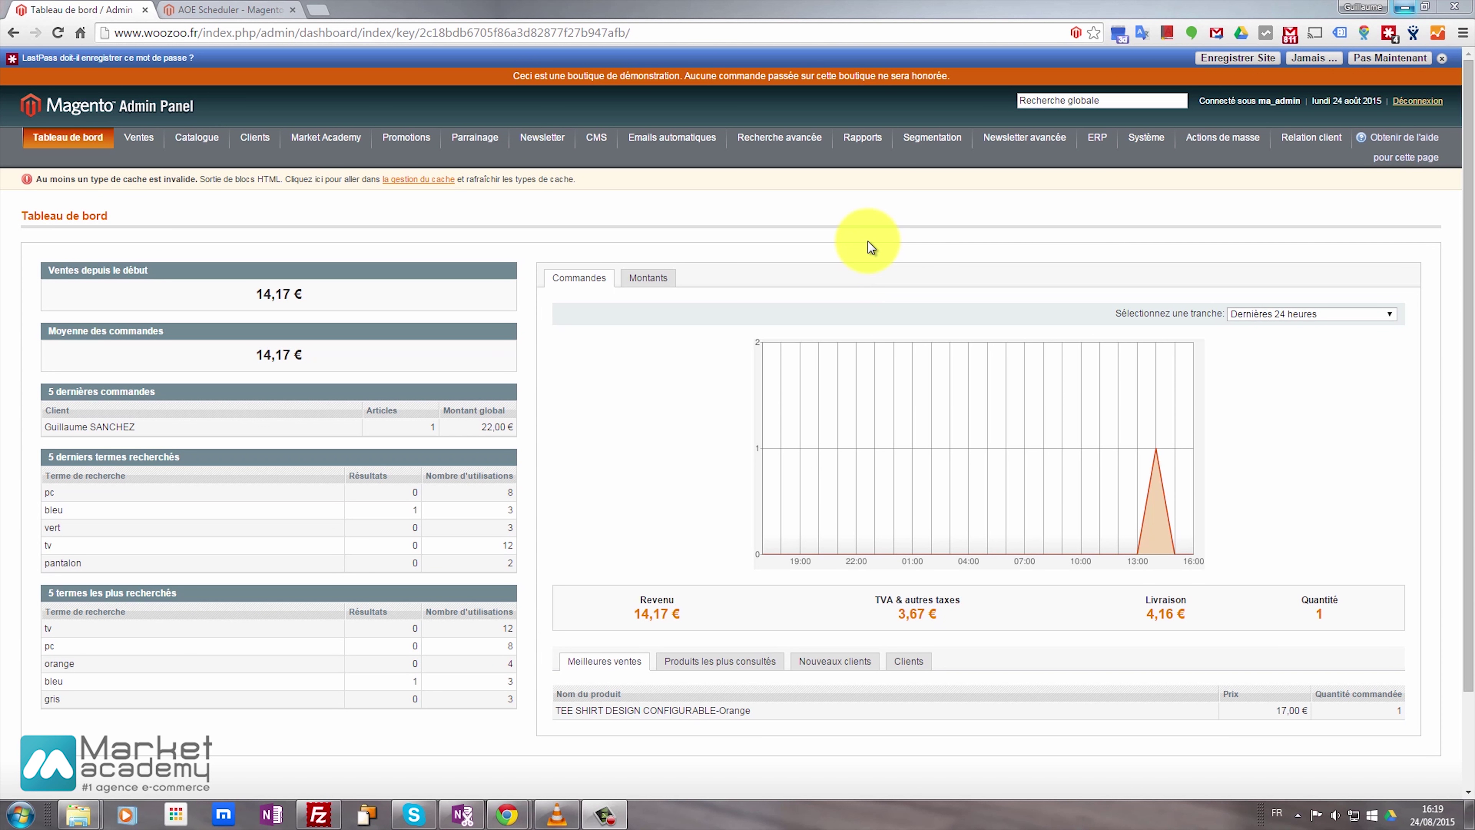
Step: Open the Développeur section of the store's system configuration
mouse_move(1117, 145)
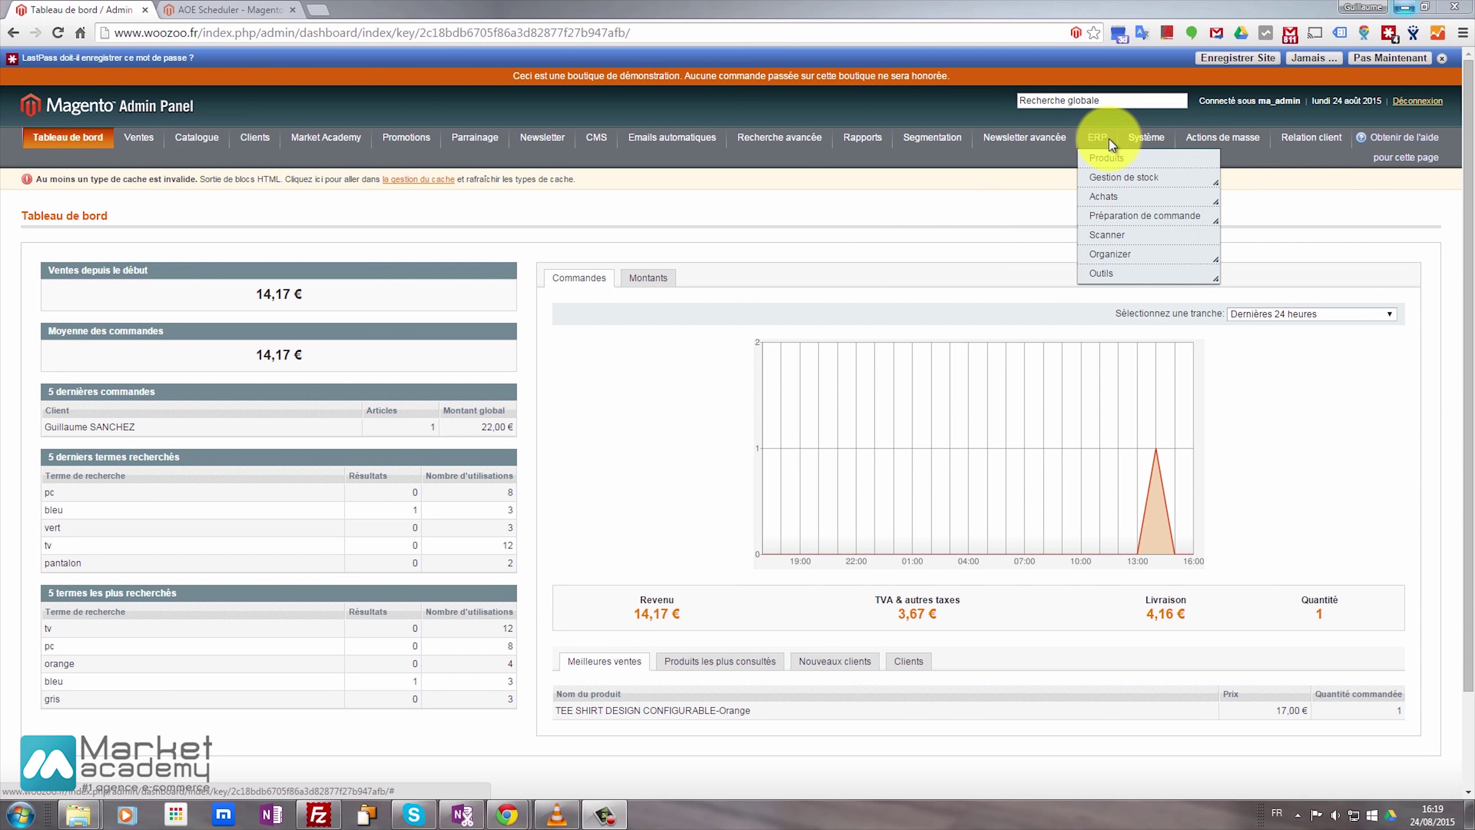
click(1188, 516)
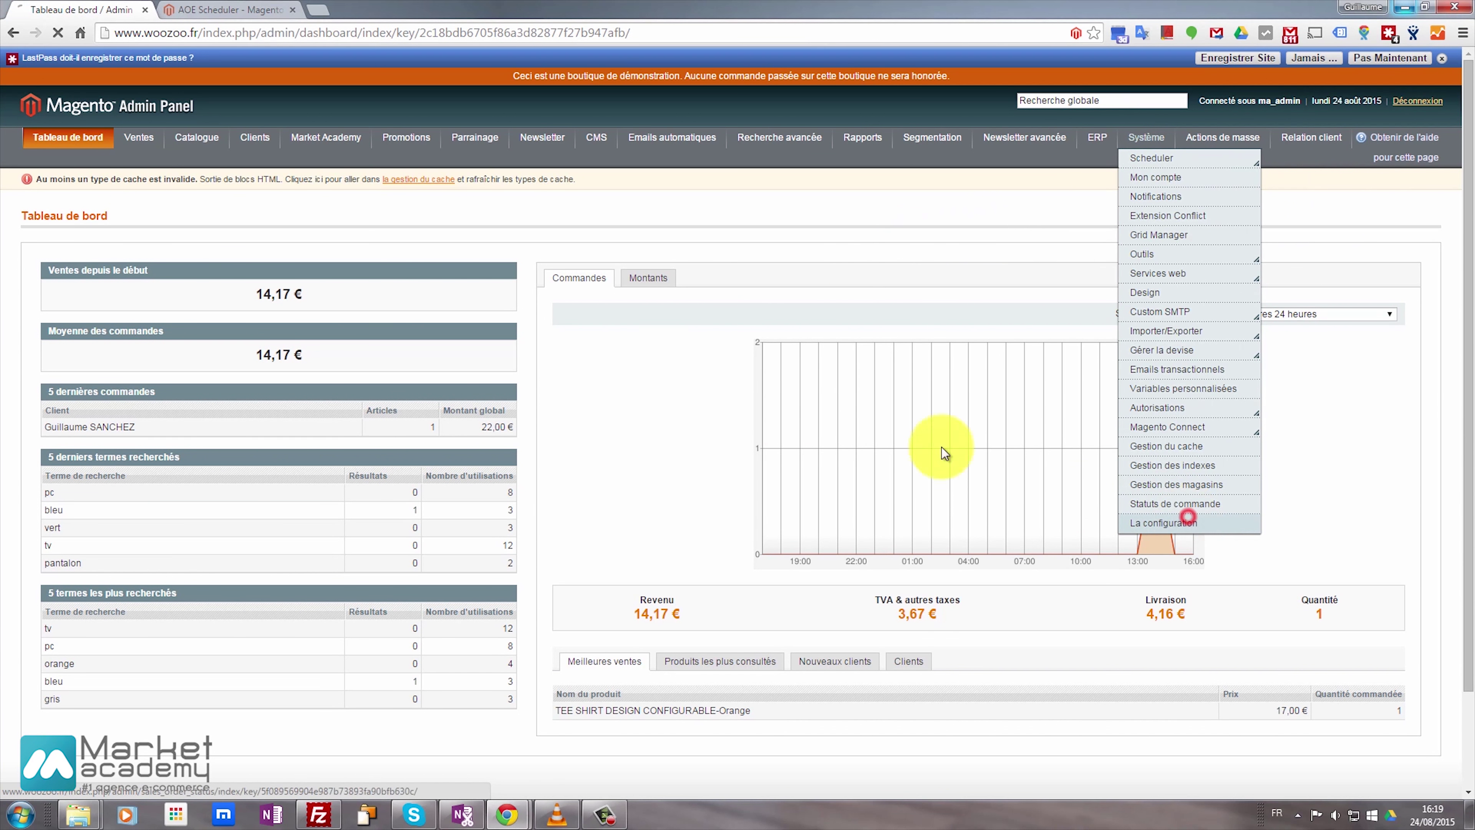
scroll(581, 407, down, 15)
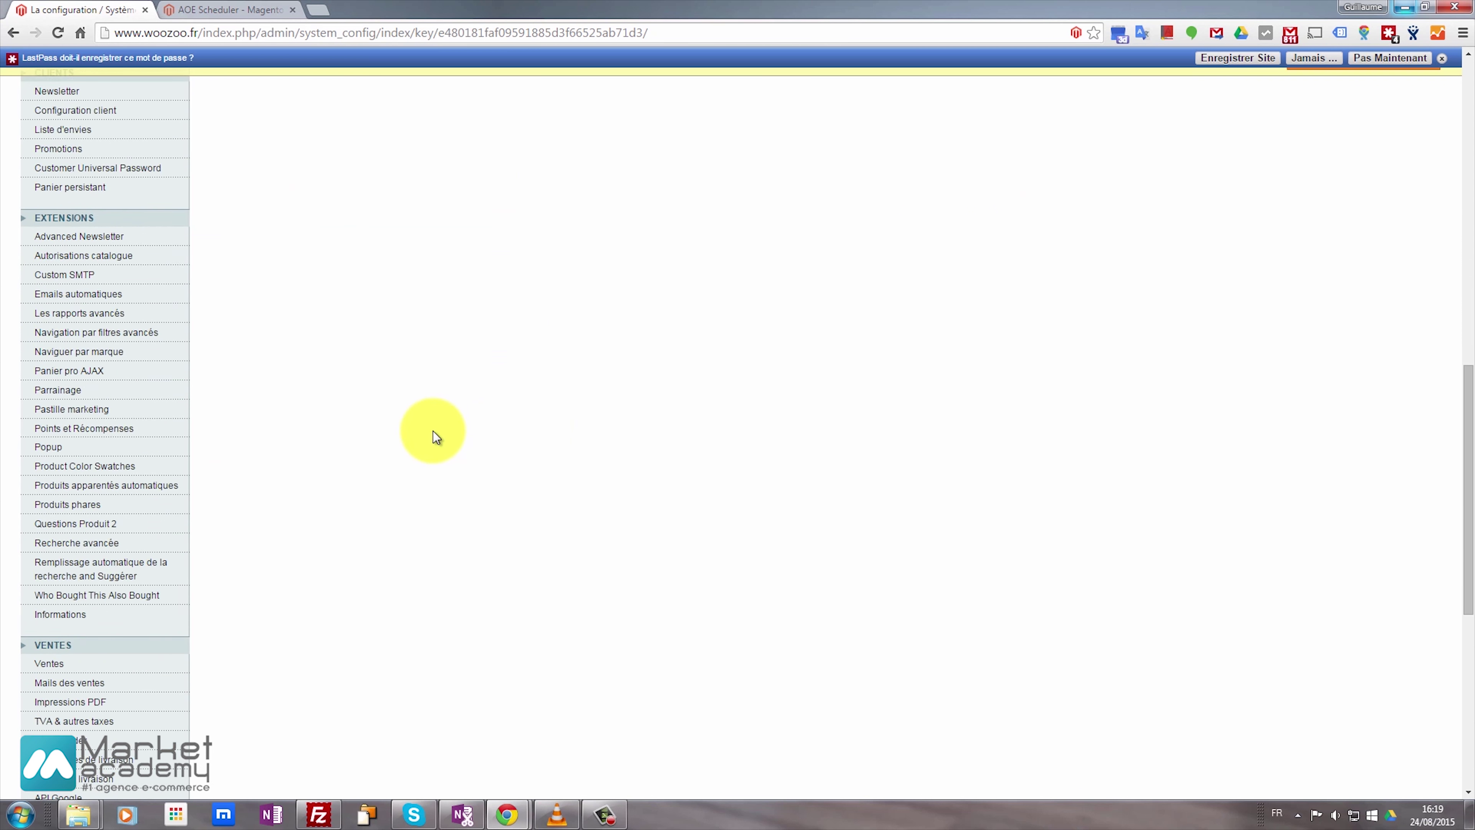
scroll(434, 431, down, 6)
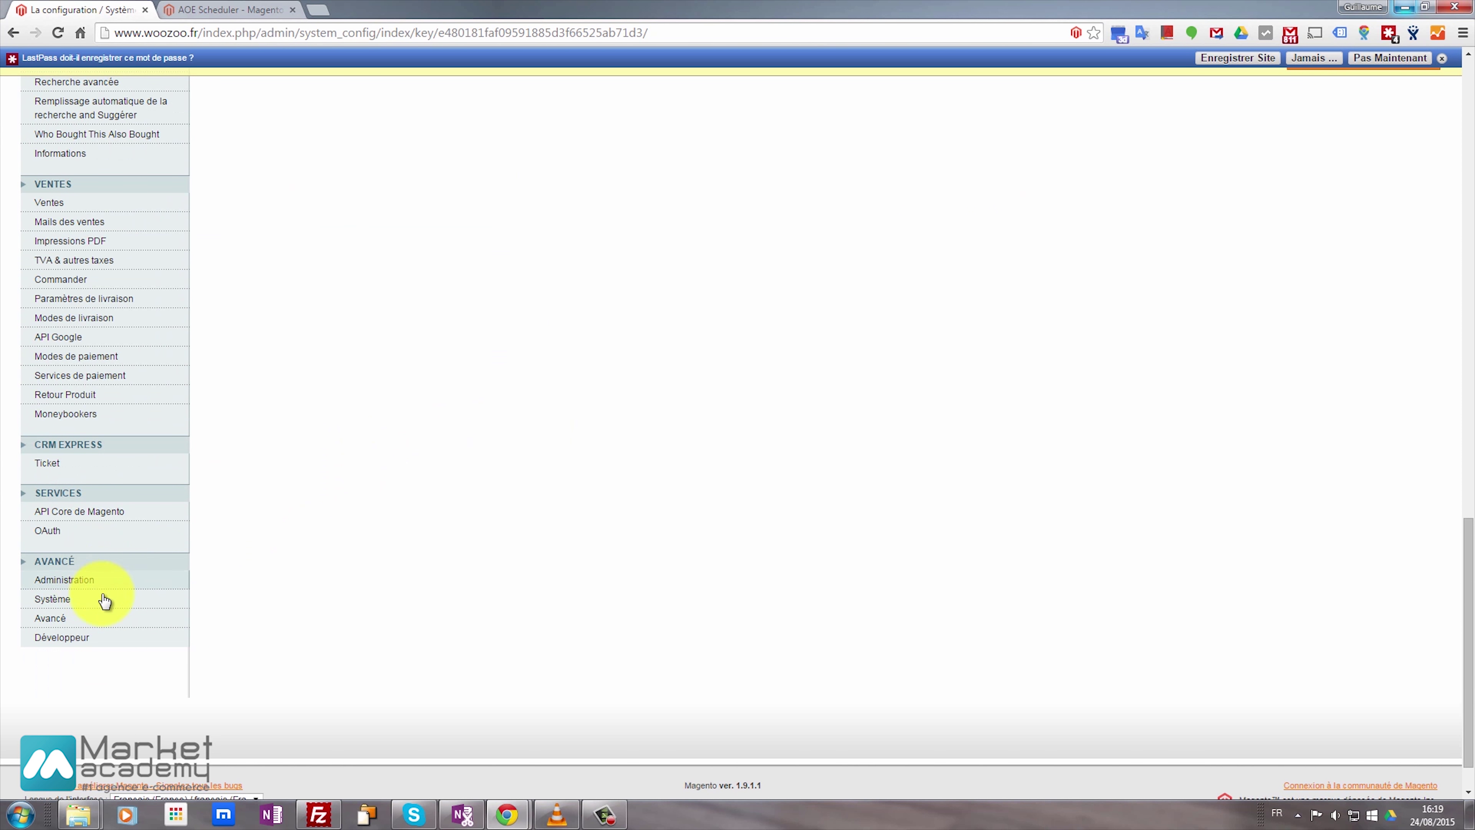
click(70, 633)
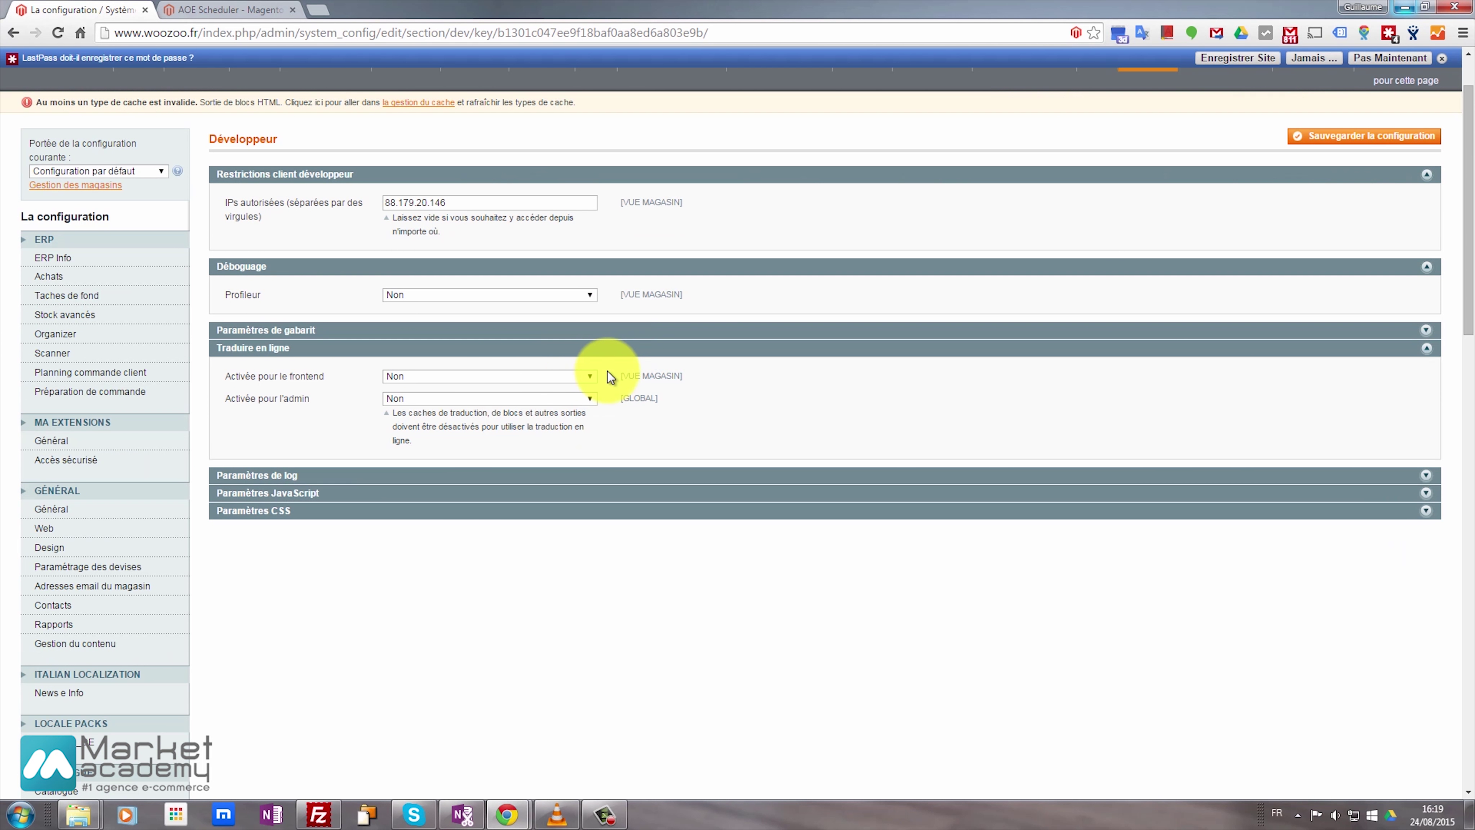
Step: Expand the log settings and check that Activé is set to Oui
click(299, 477)
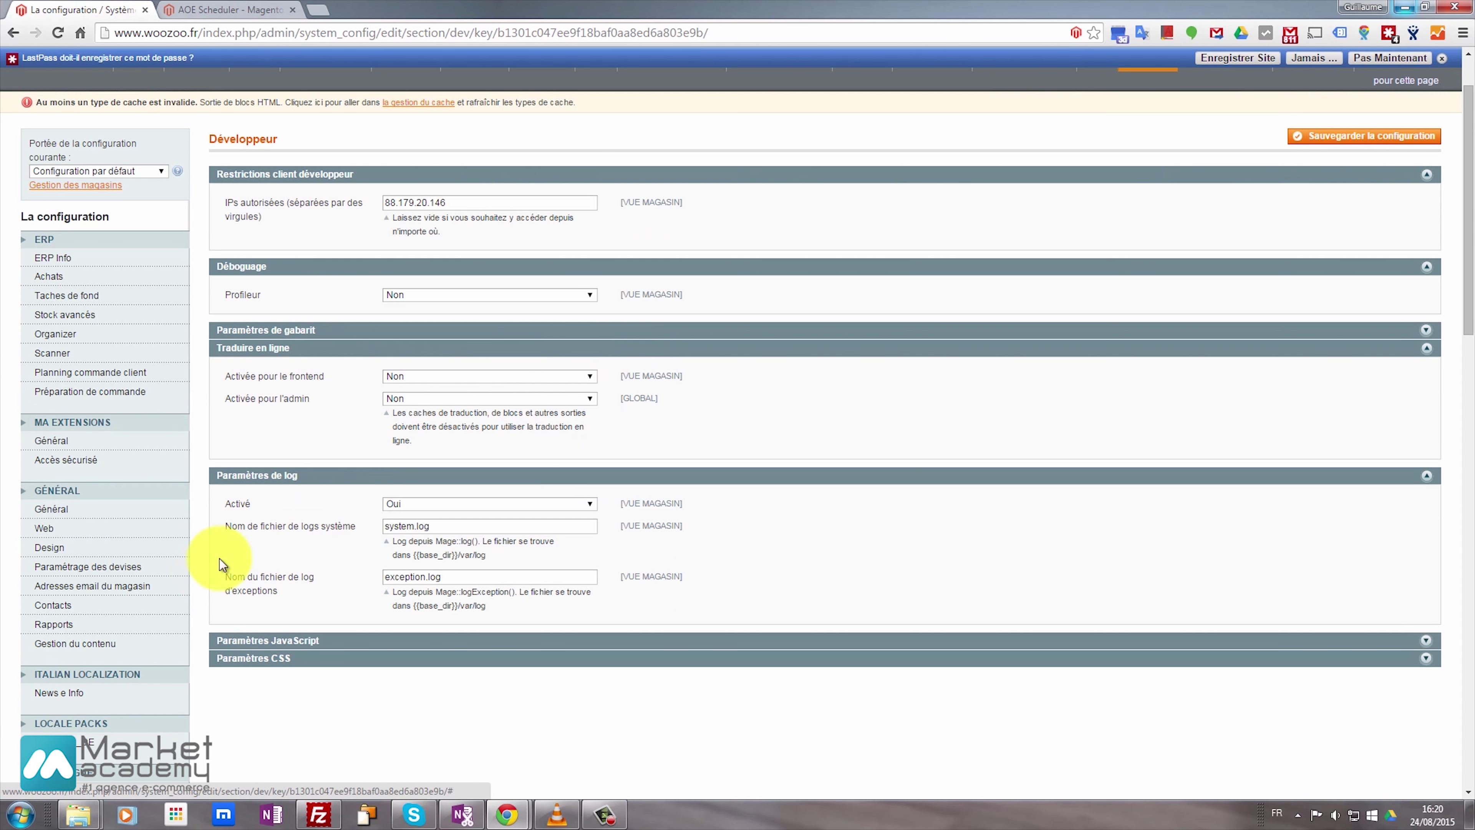
click(414, 505)
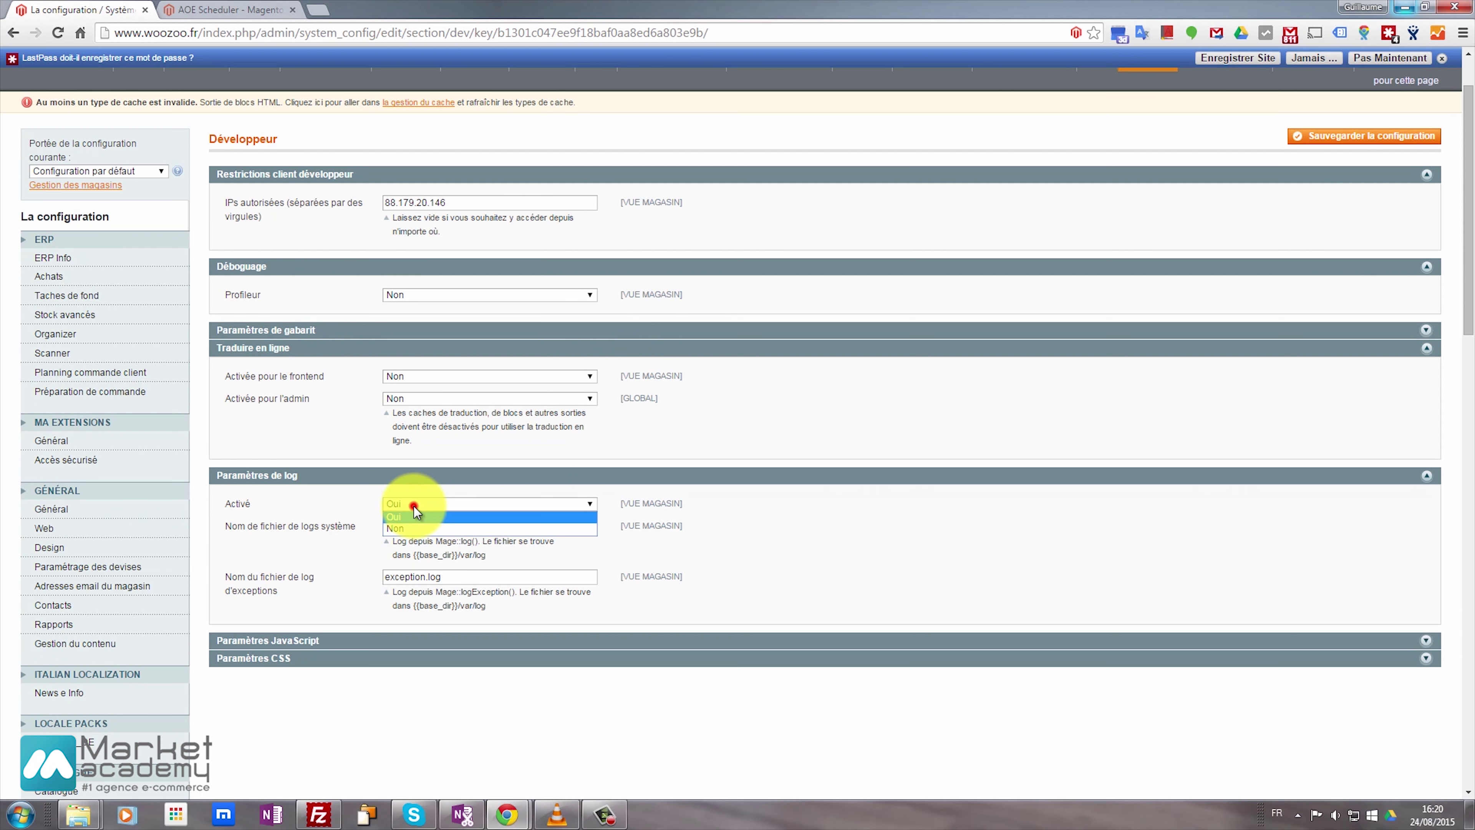
click(413, 506)
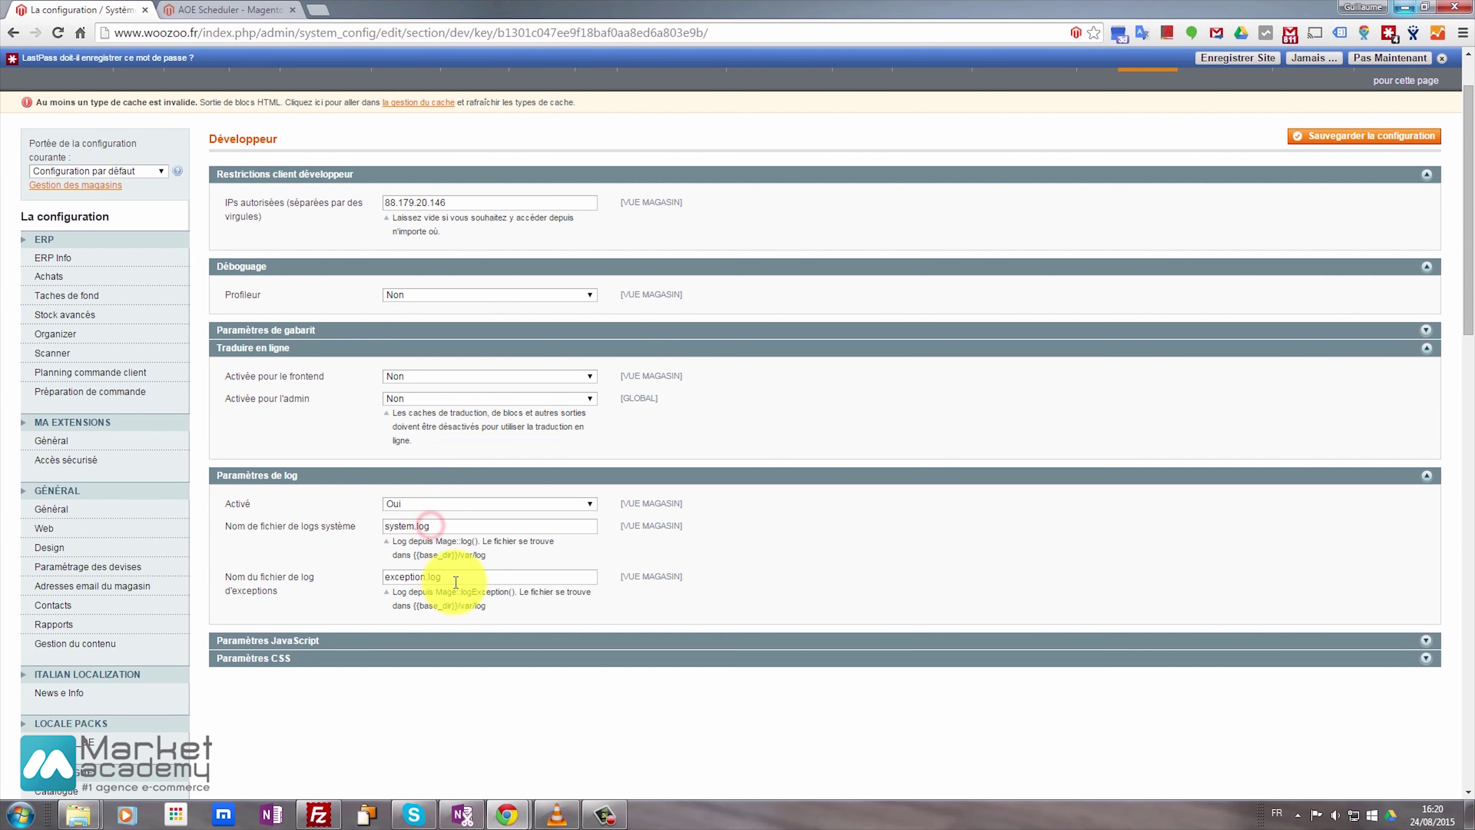
scroll(549, 598, up, 2)
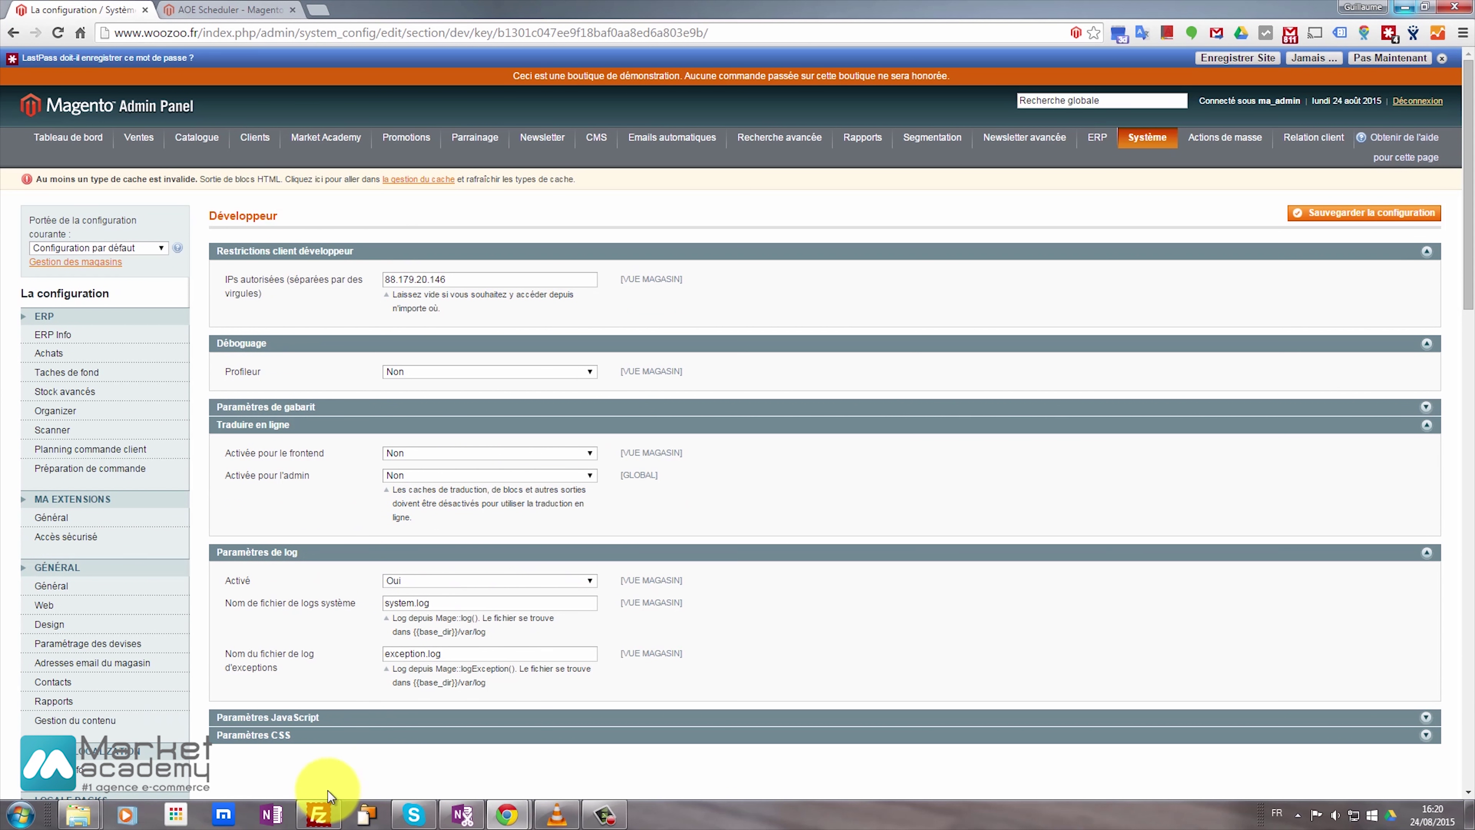
Step: Switch to FileZilla, check the contents of the remote var/log and var/report folders, and return to the Magento admin
click(329, 814)
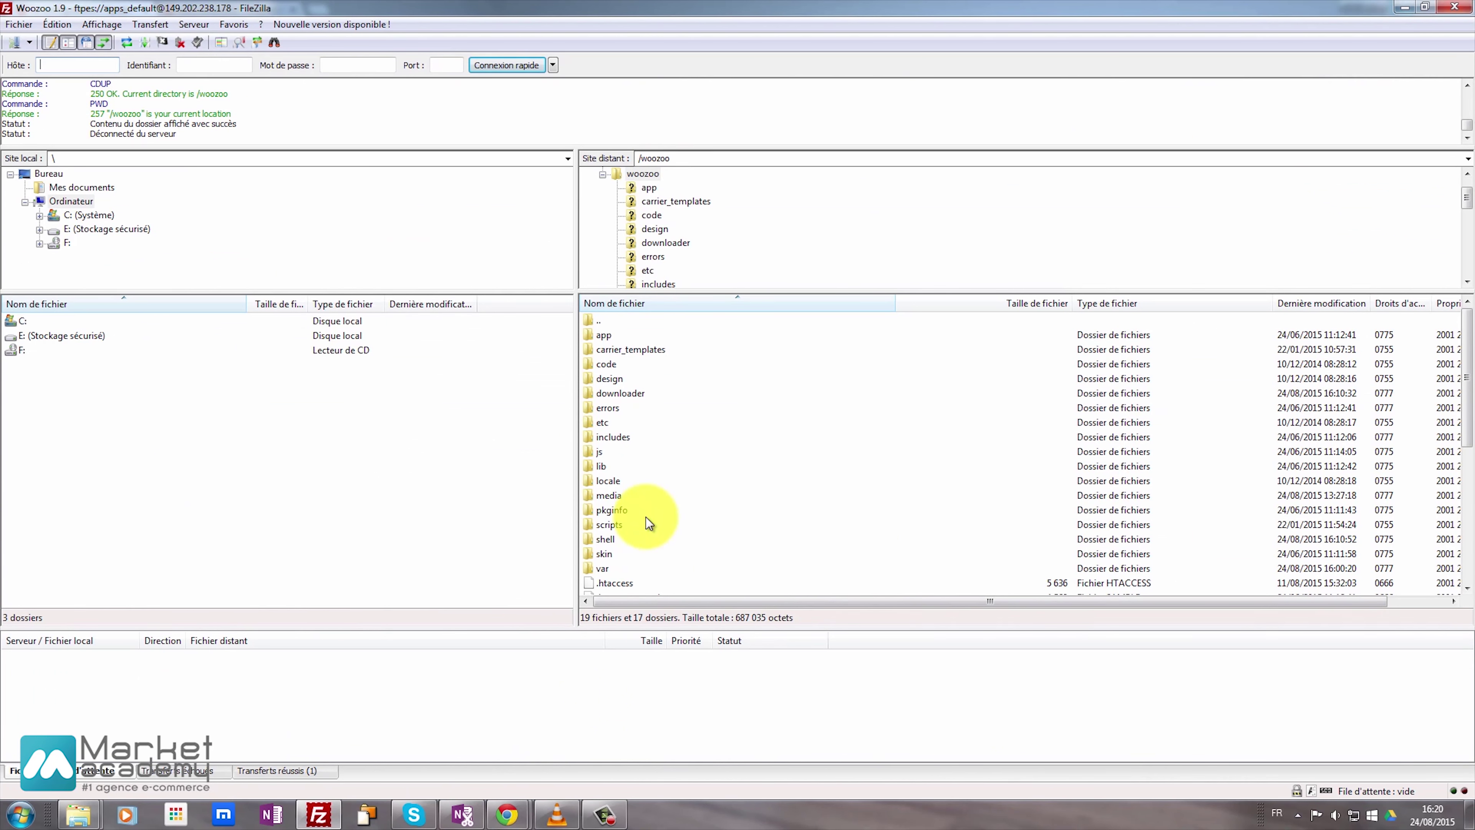
click(620, 569)
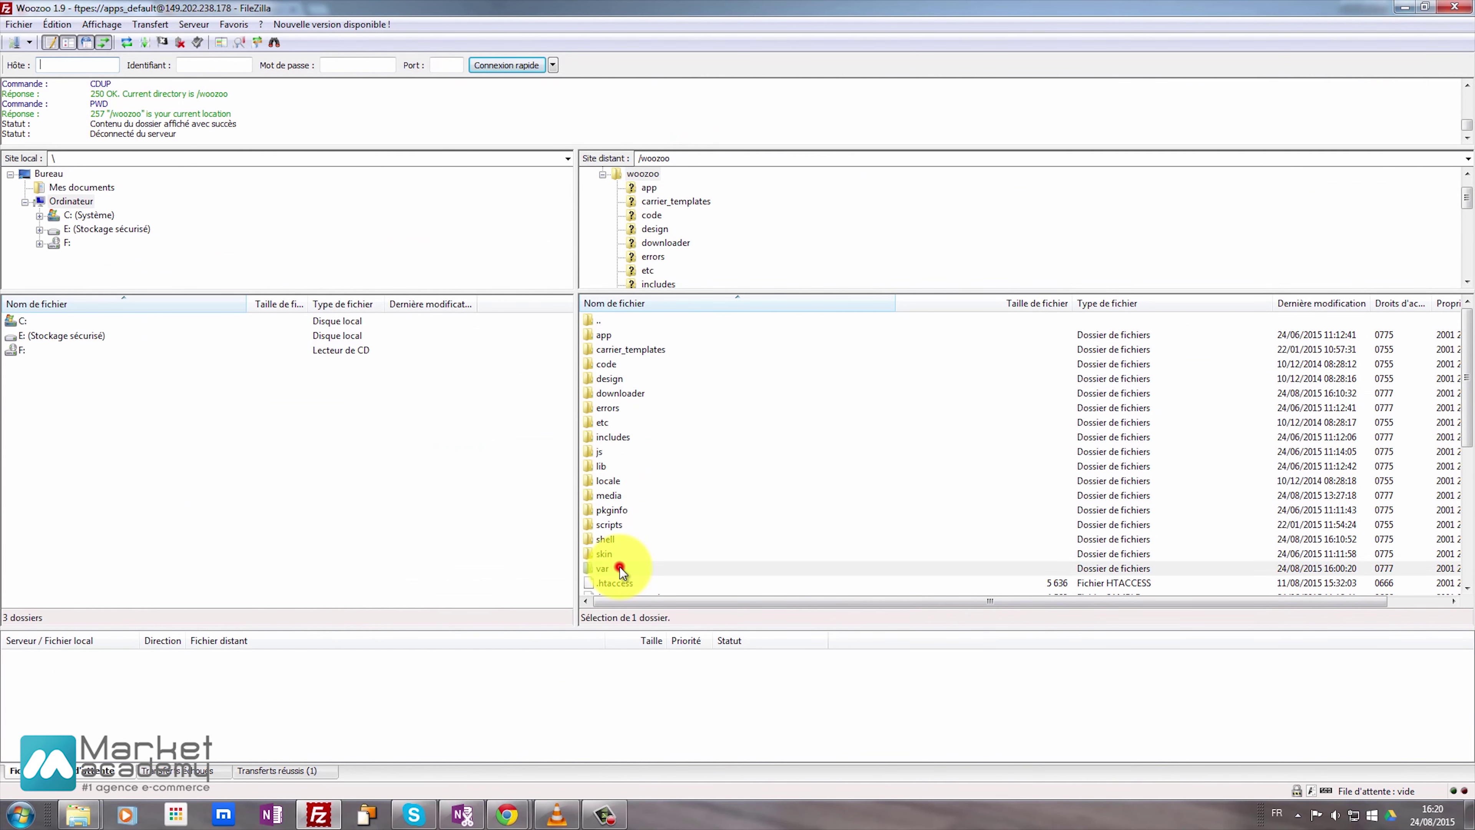
double_click(620, 569)
double_click(619, 436)
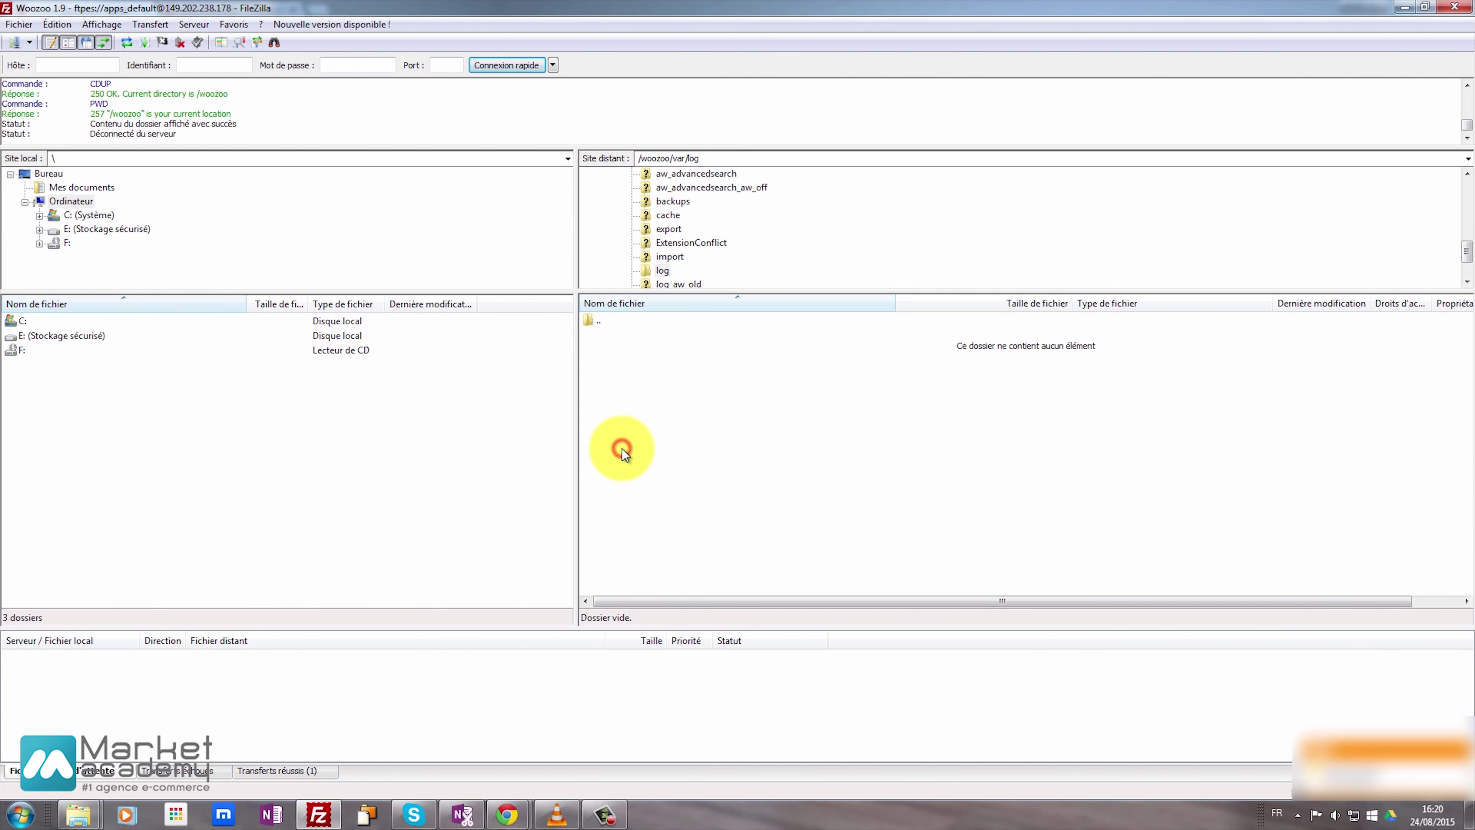
double_click(604, 318)
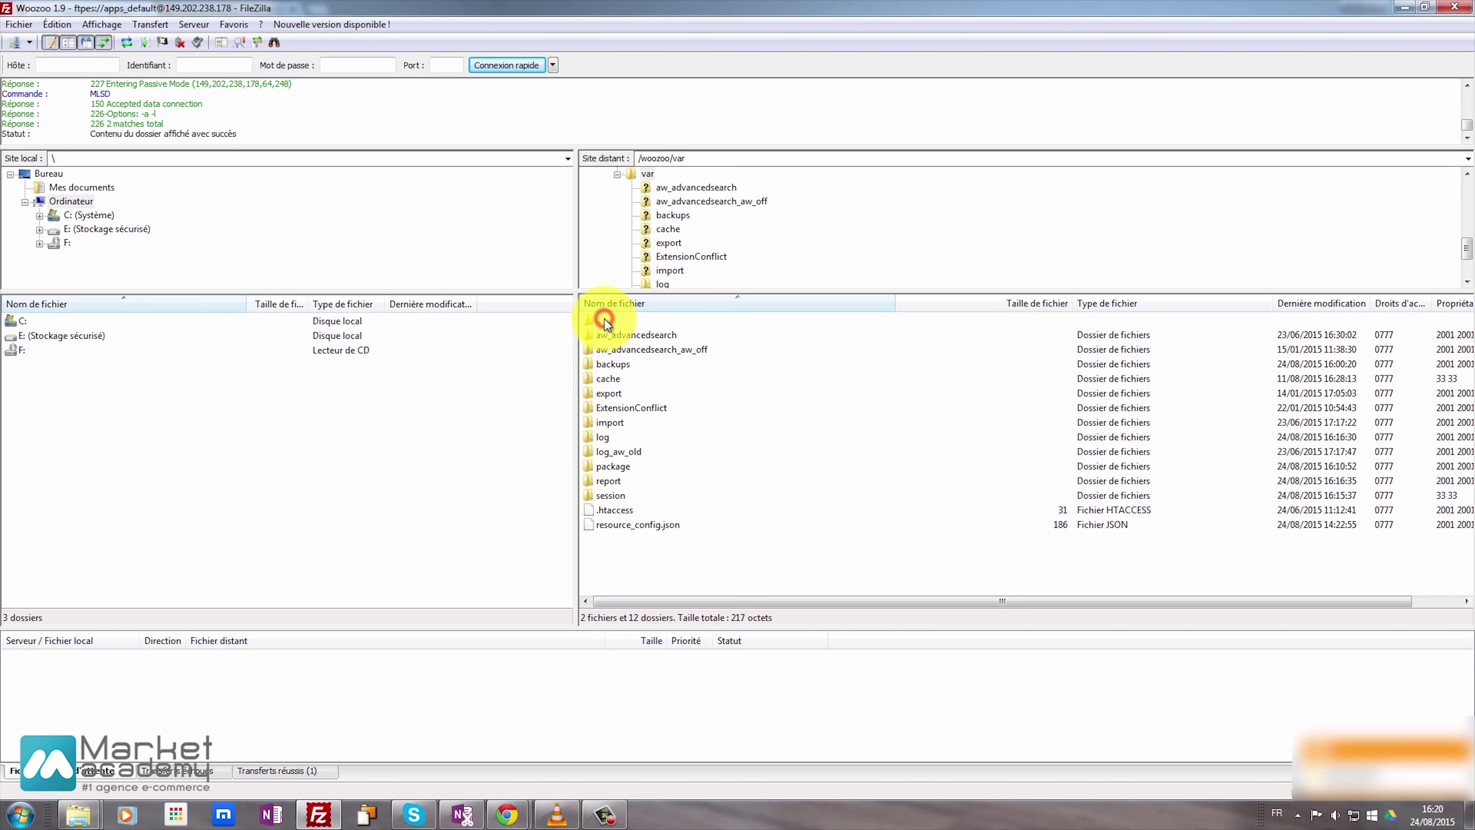
double_click(616, 482)
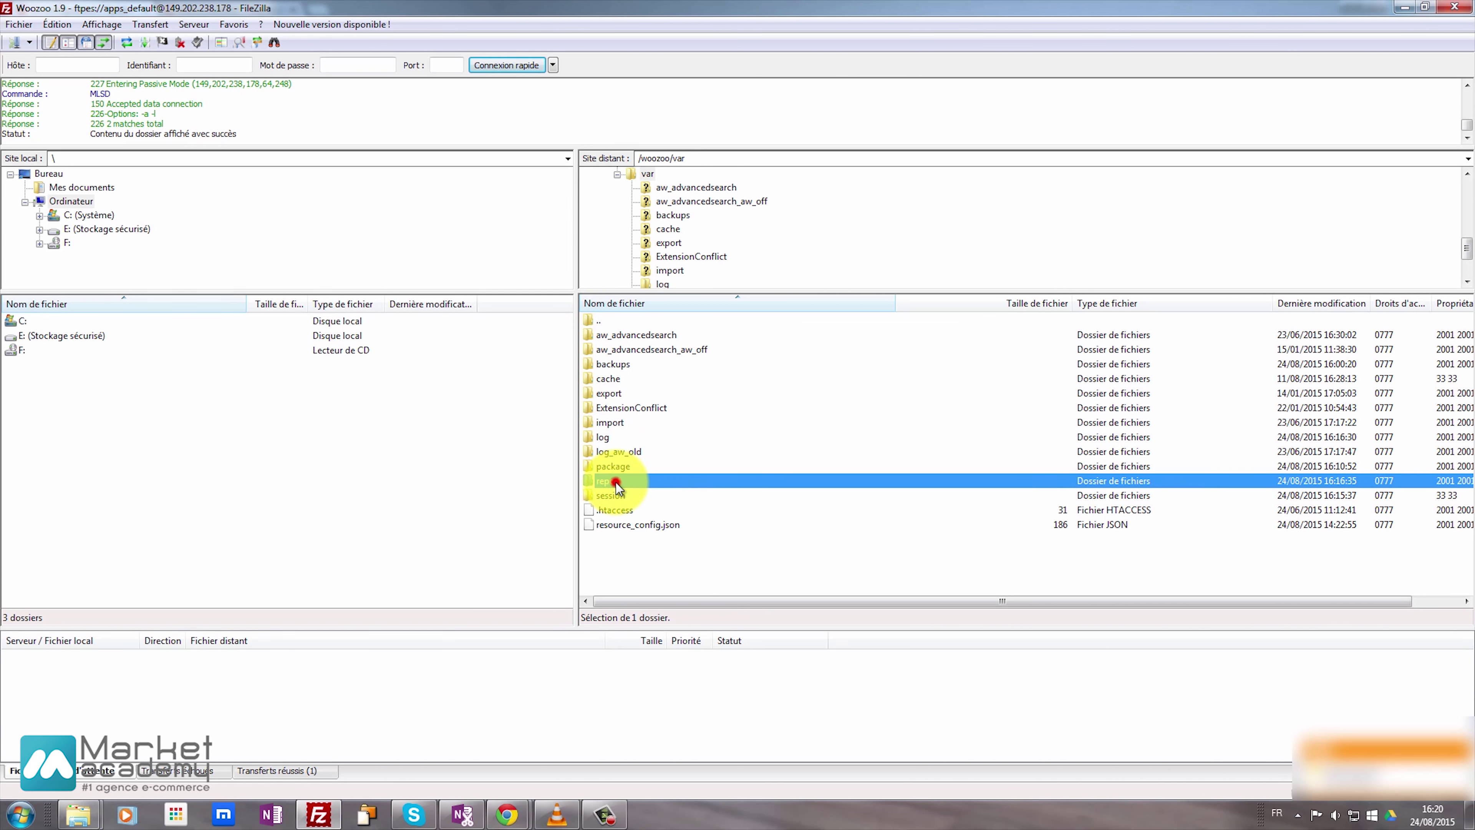
click(641, 462)
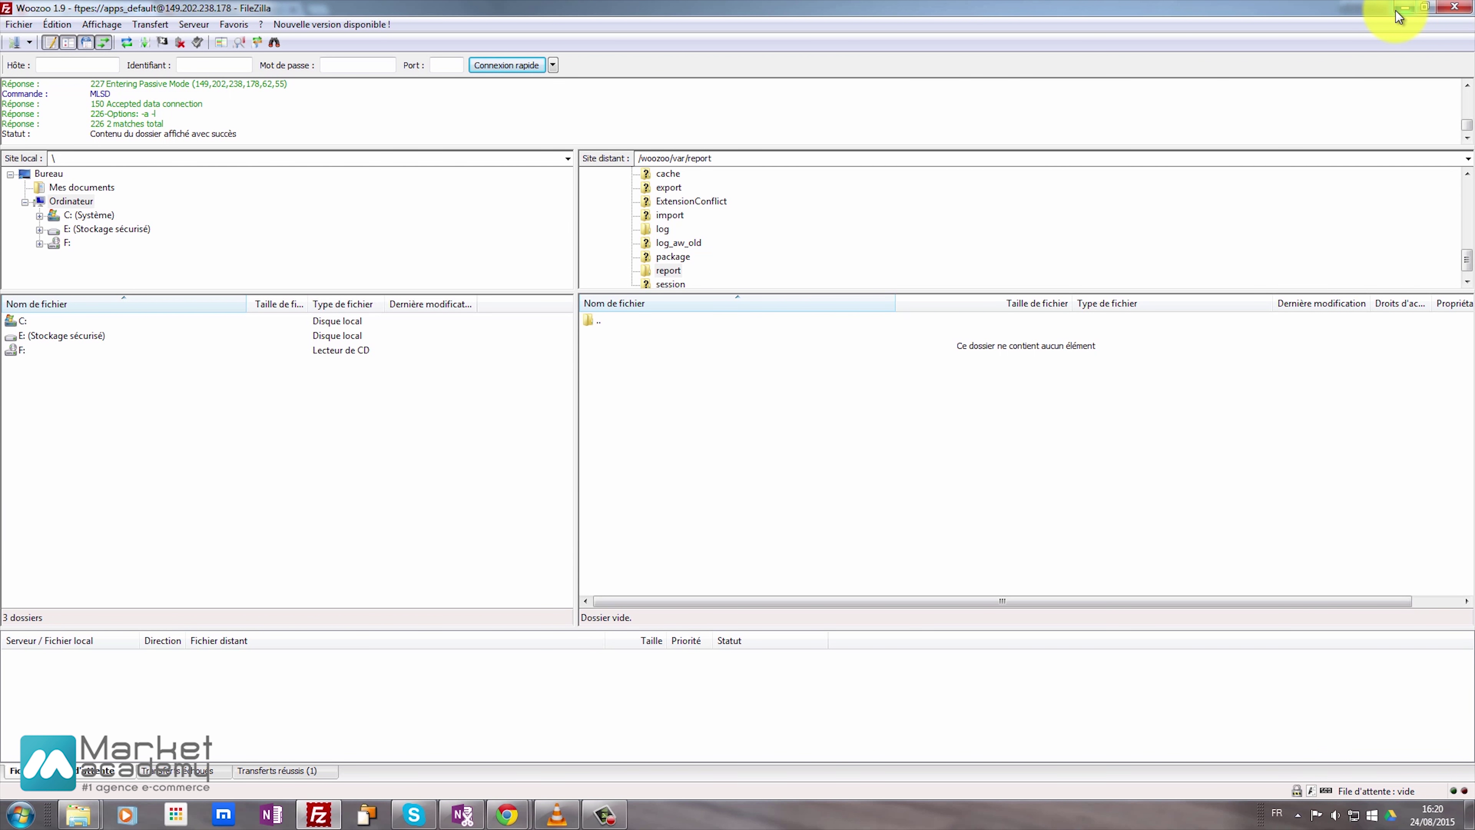
click(1401, 10)
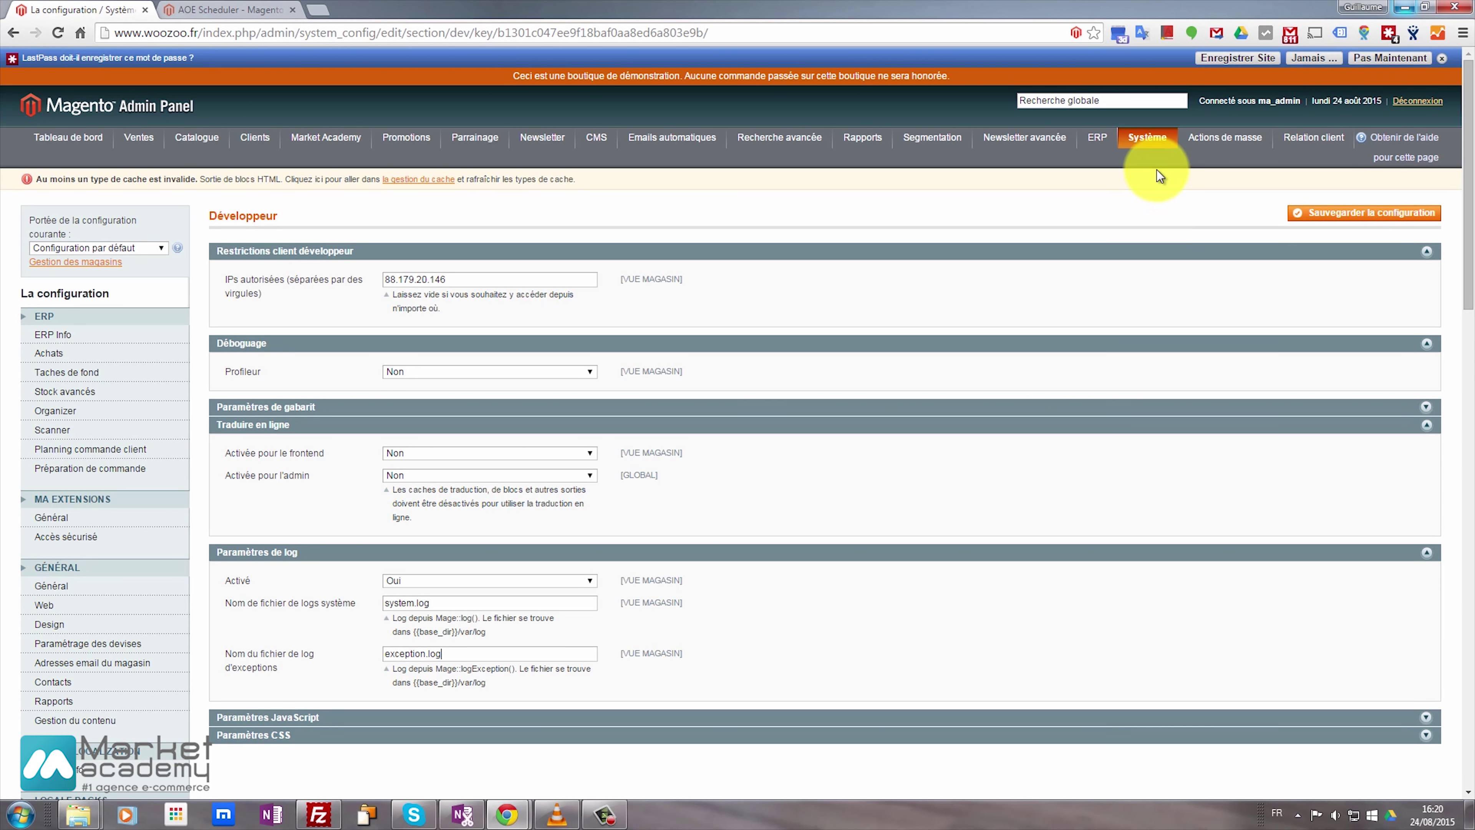
Step: Open the Sauvegardes page of the Magento system tools
mouse_move(1146, 140)
mouse_move(1158, 253)
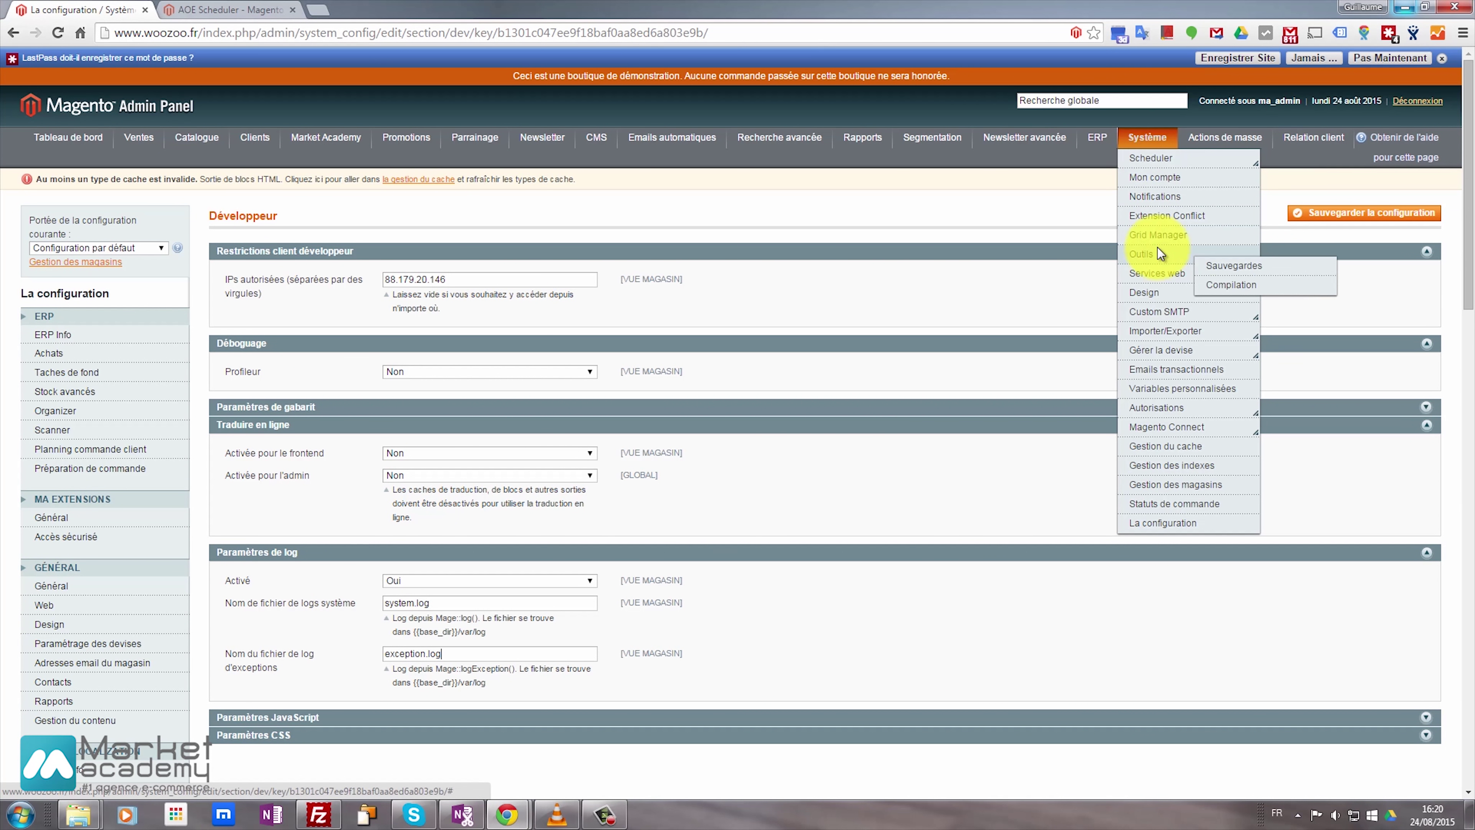
click(1231, 265)
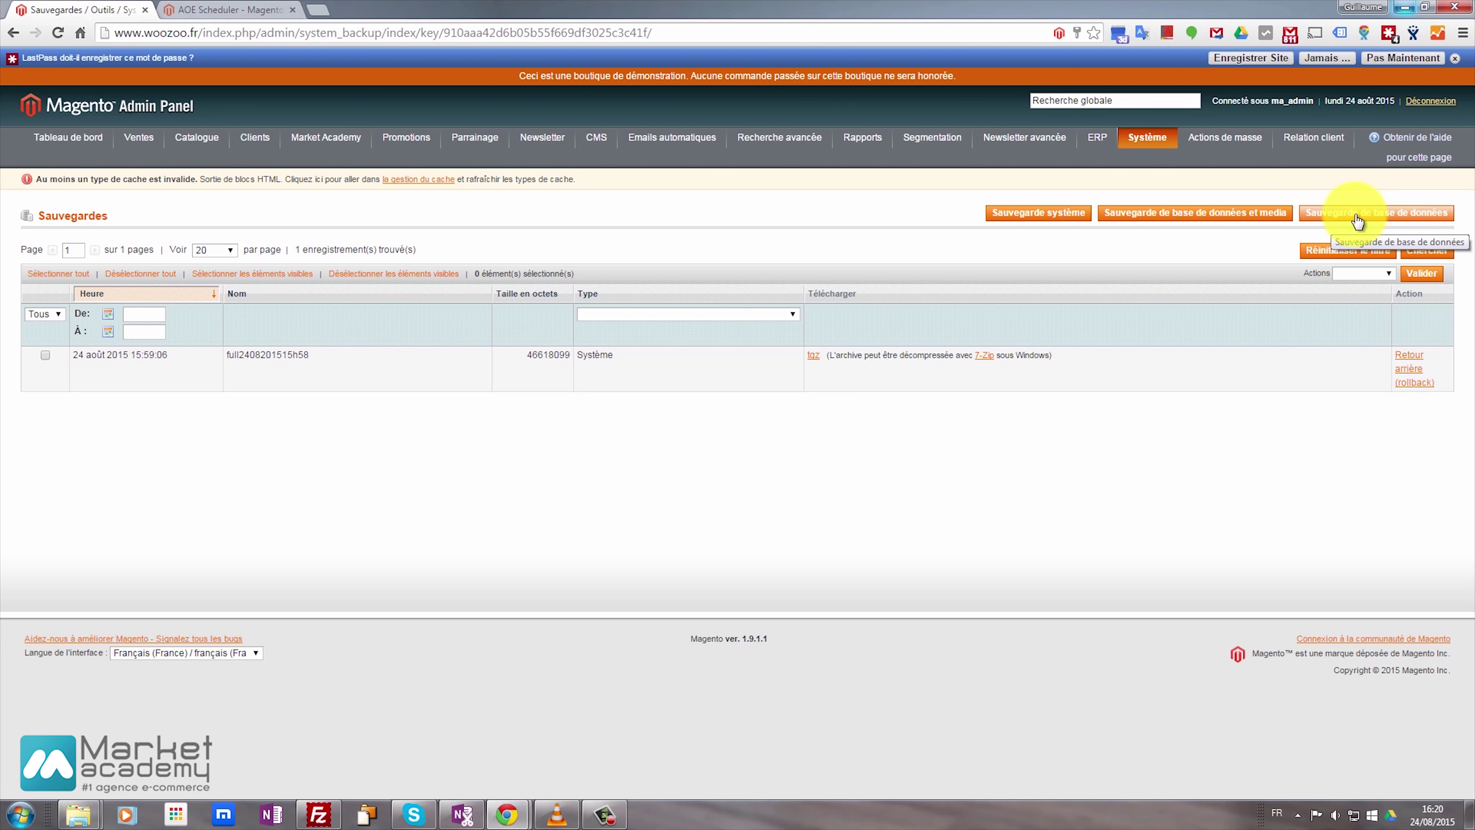
click(1036, 213)
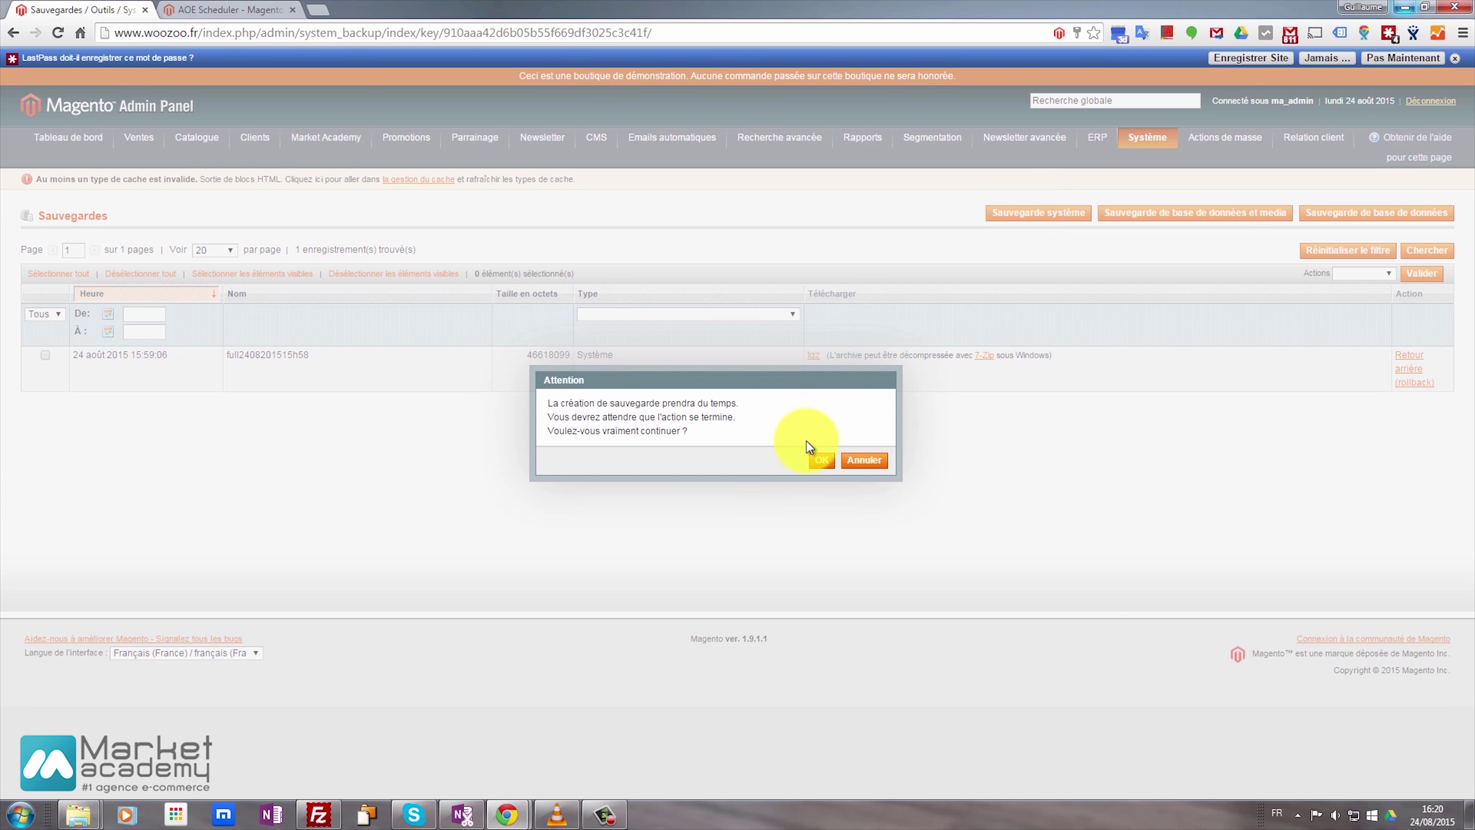
click(820, 462)
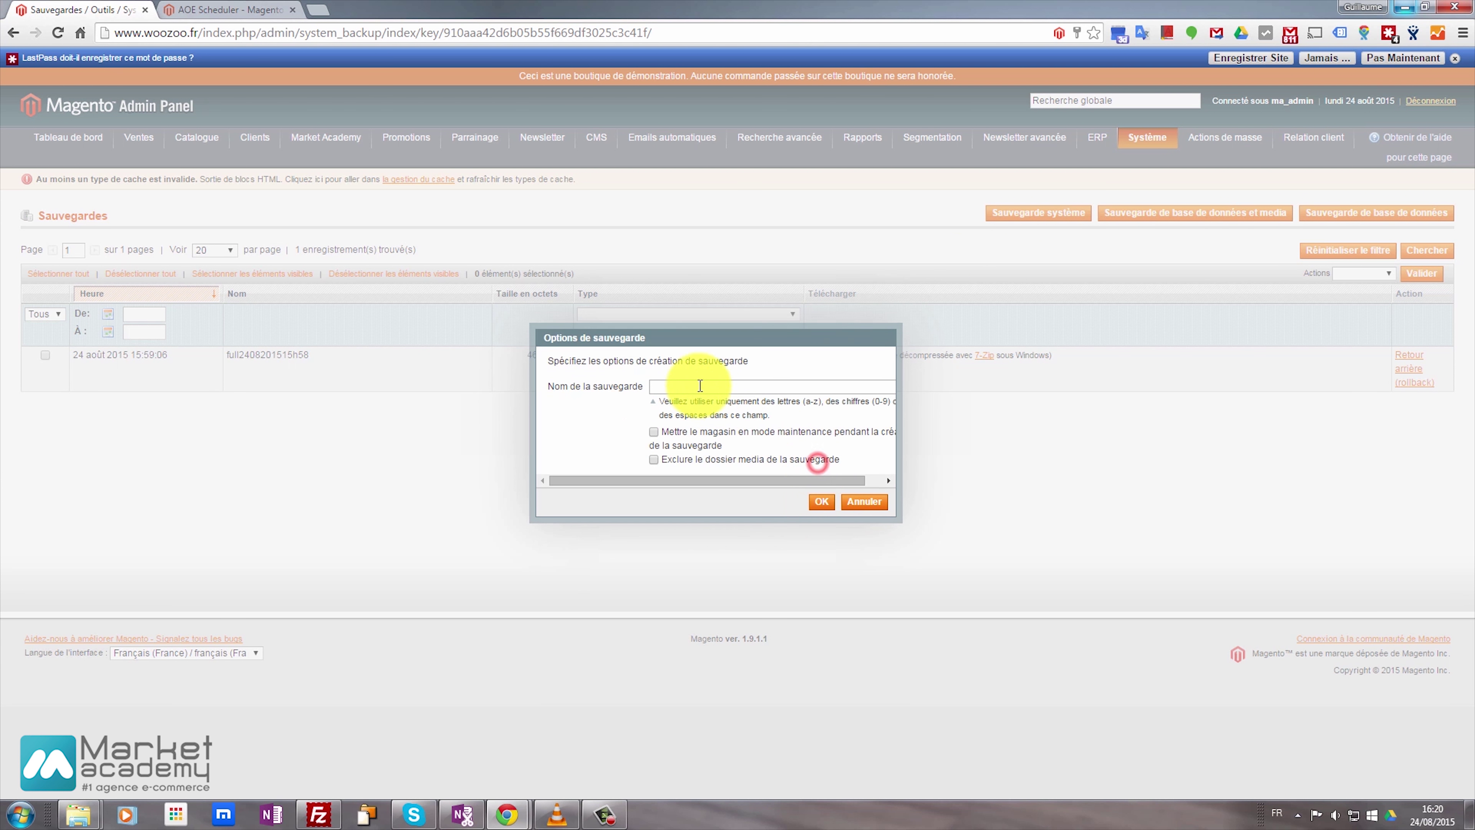
text(24)
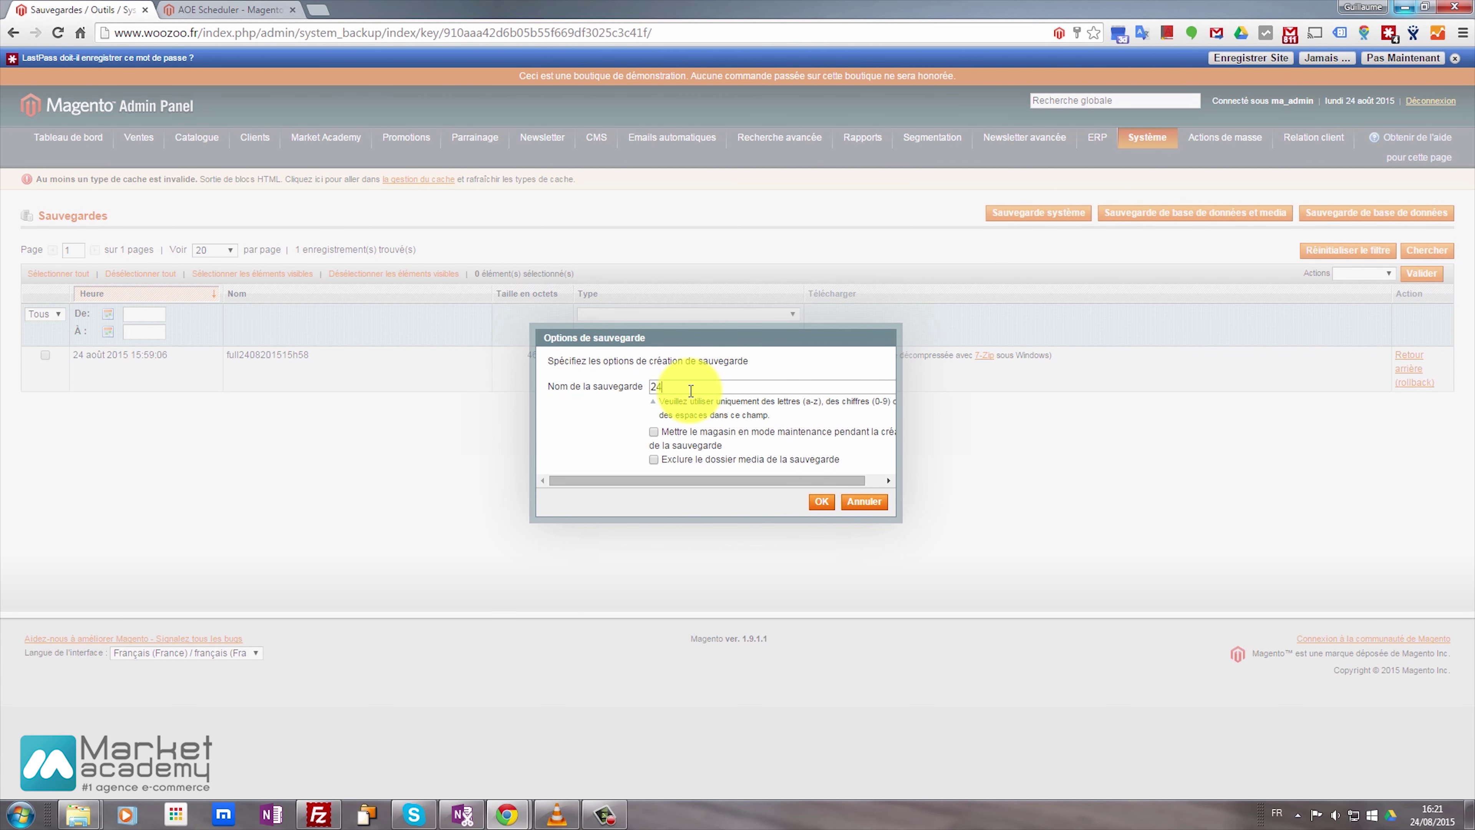
text(08201516h21621)
key(Left)
text(h)
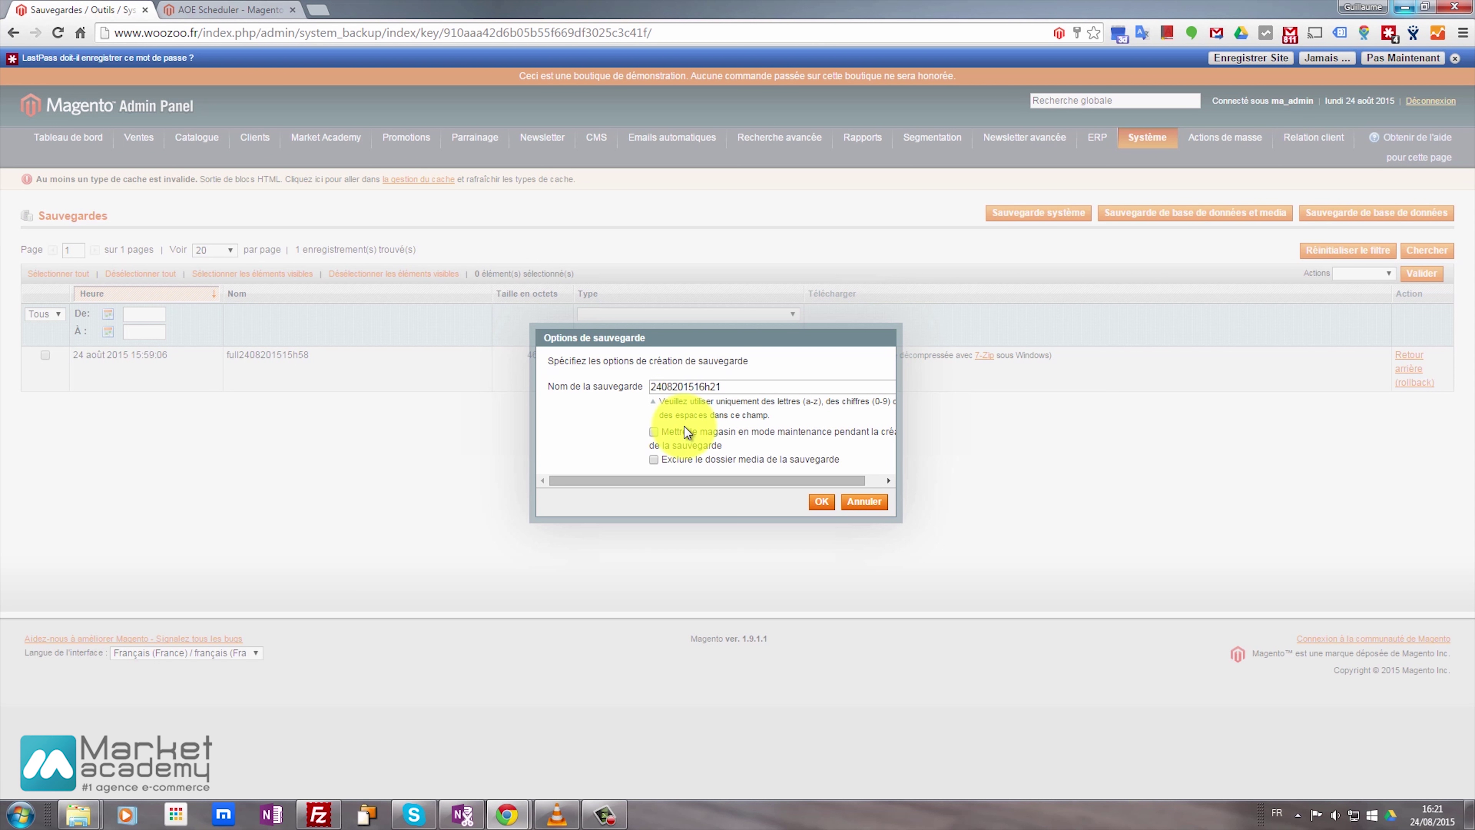
click(653, 433)
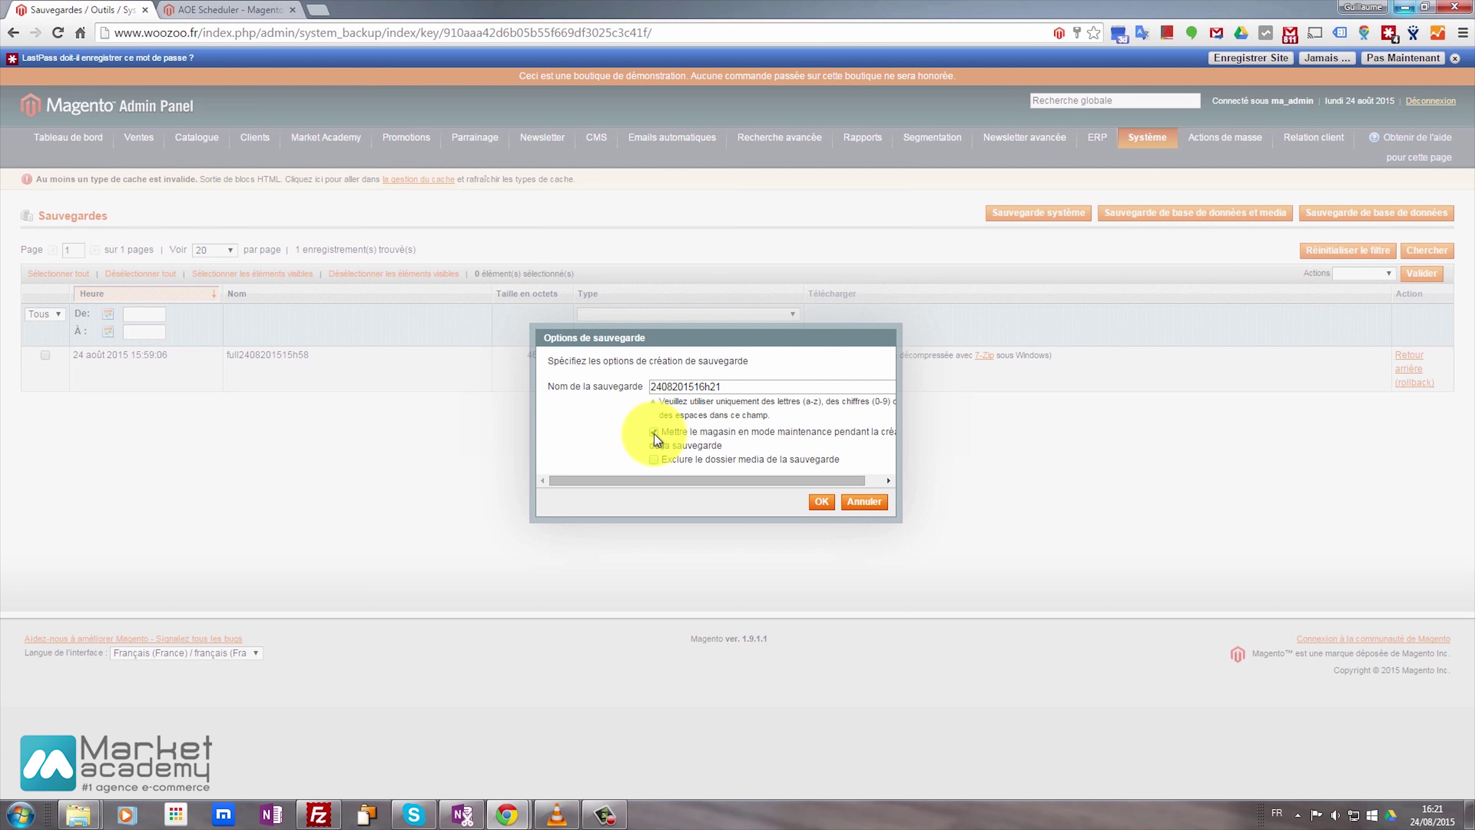
click(654, 433)
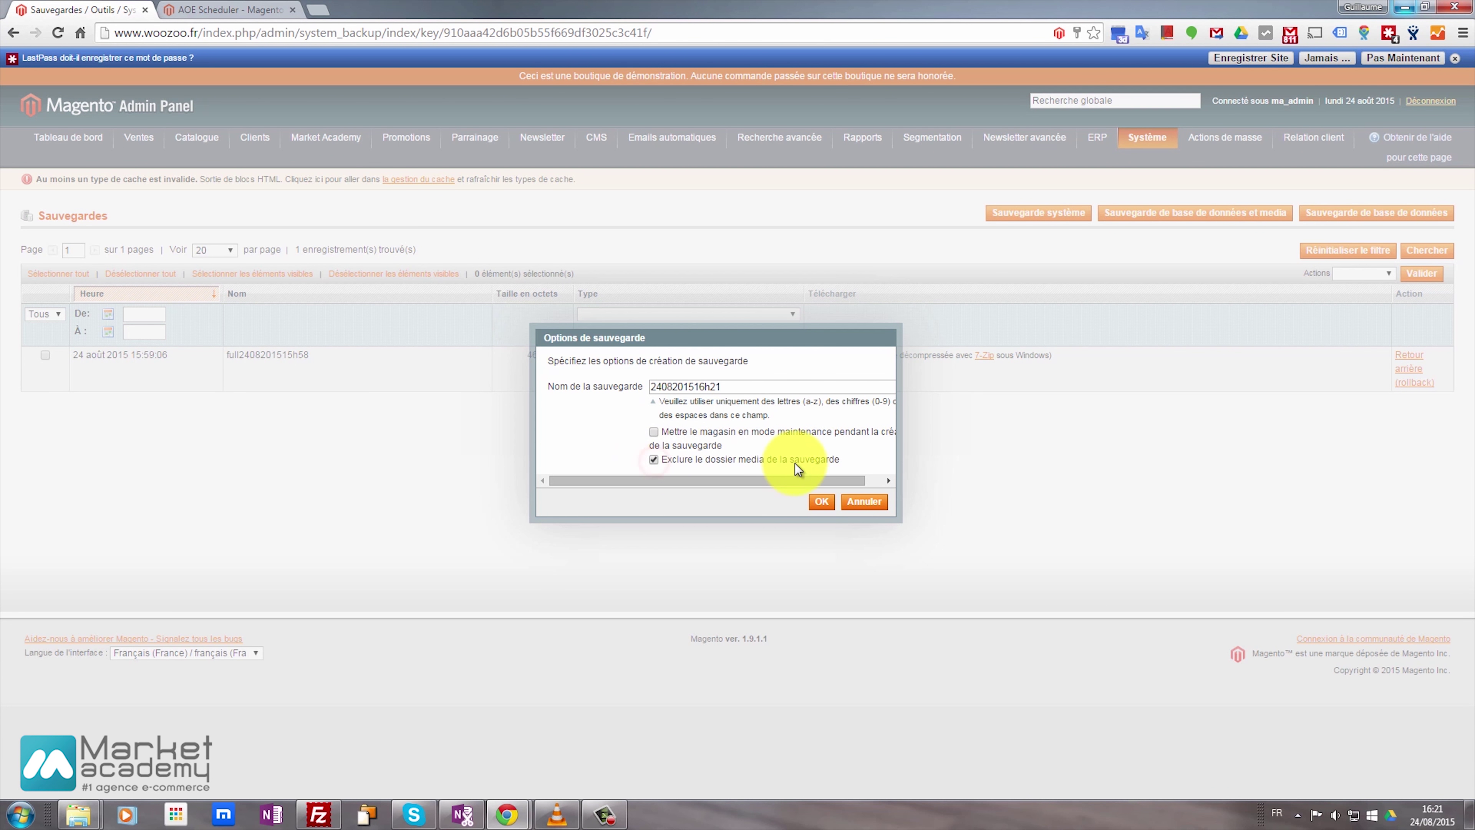
click(819, 502)
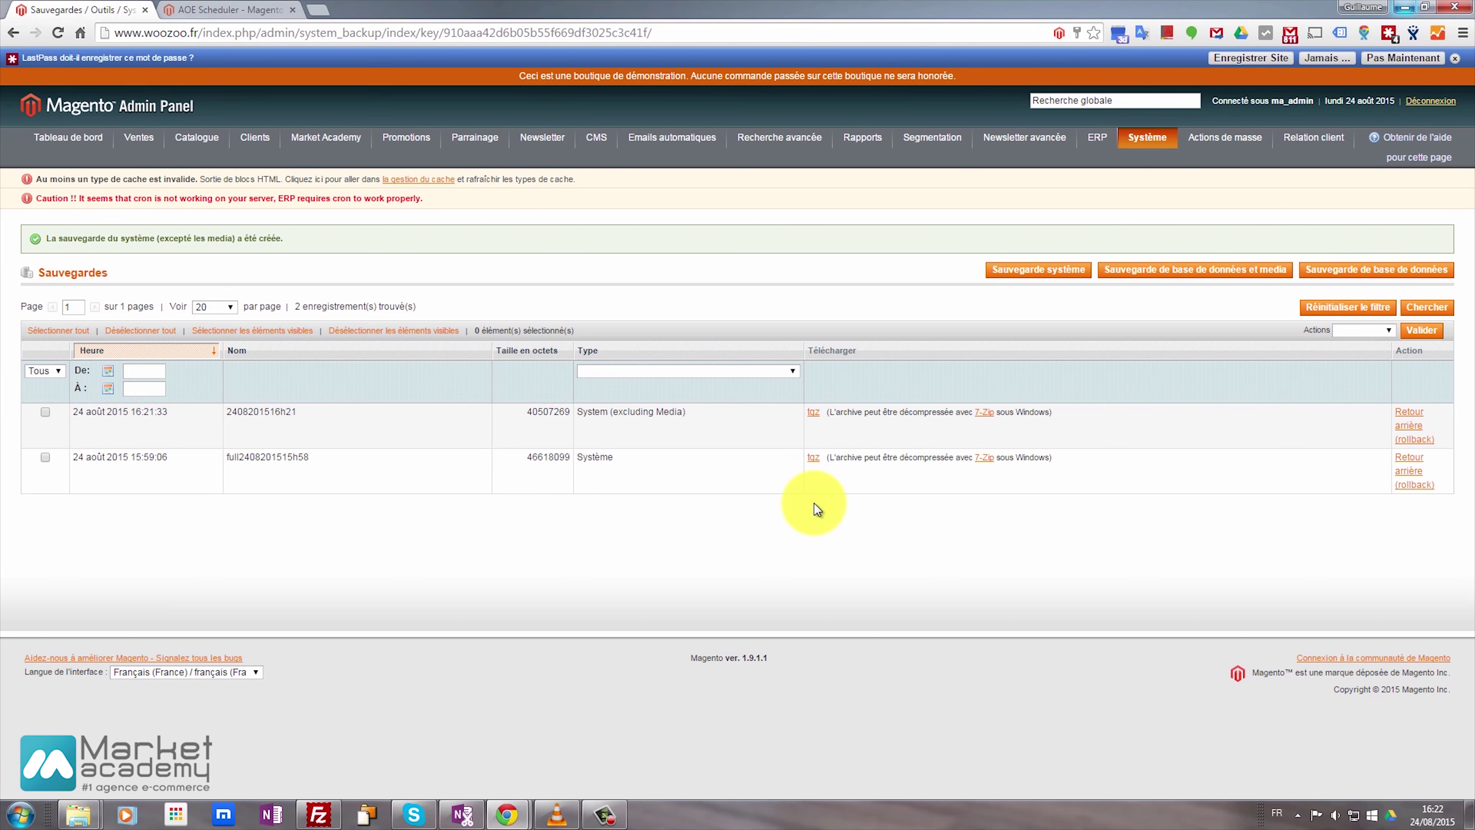
Step: Search the Magento Connect site for Owebia-Shipping 2 and open that extension's page
click(250, 12)
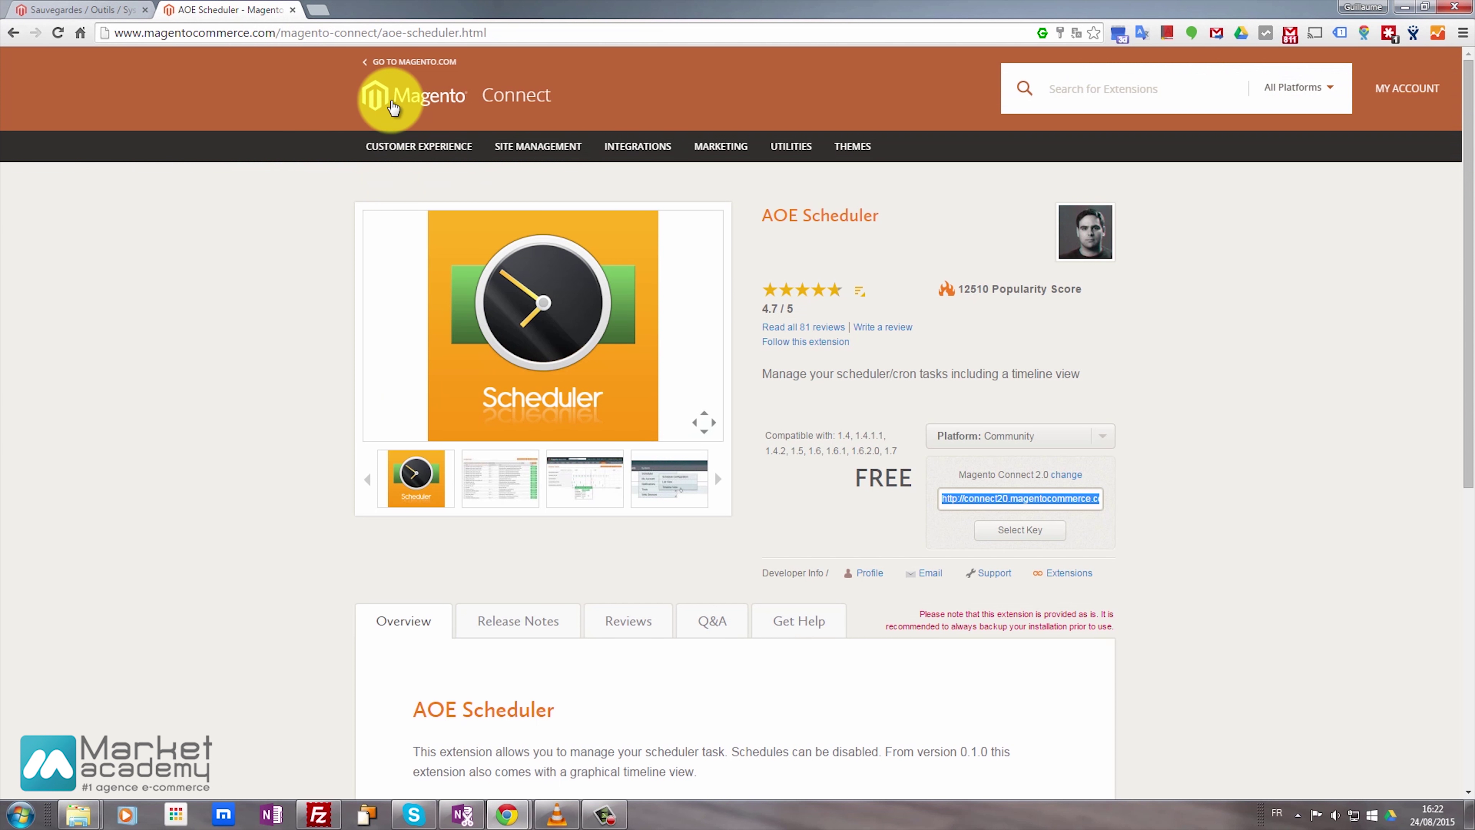
click(512, 114)
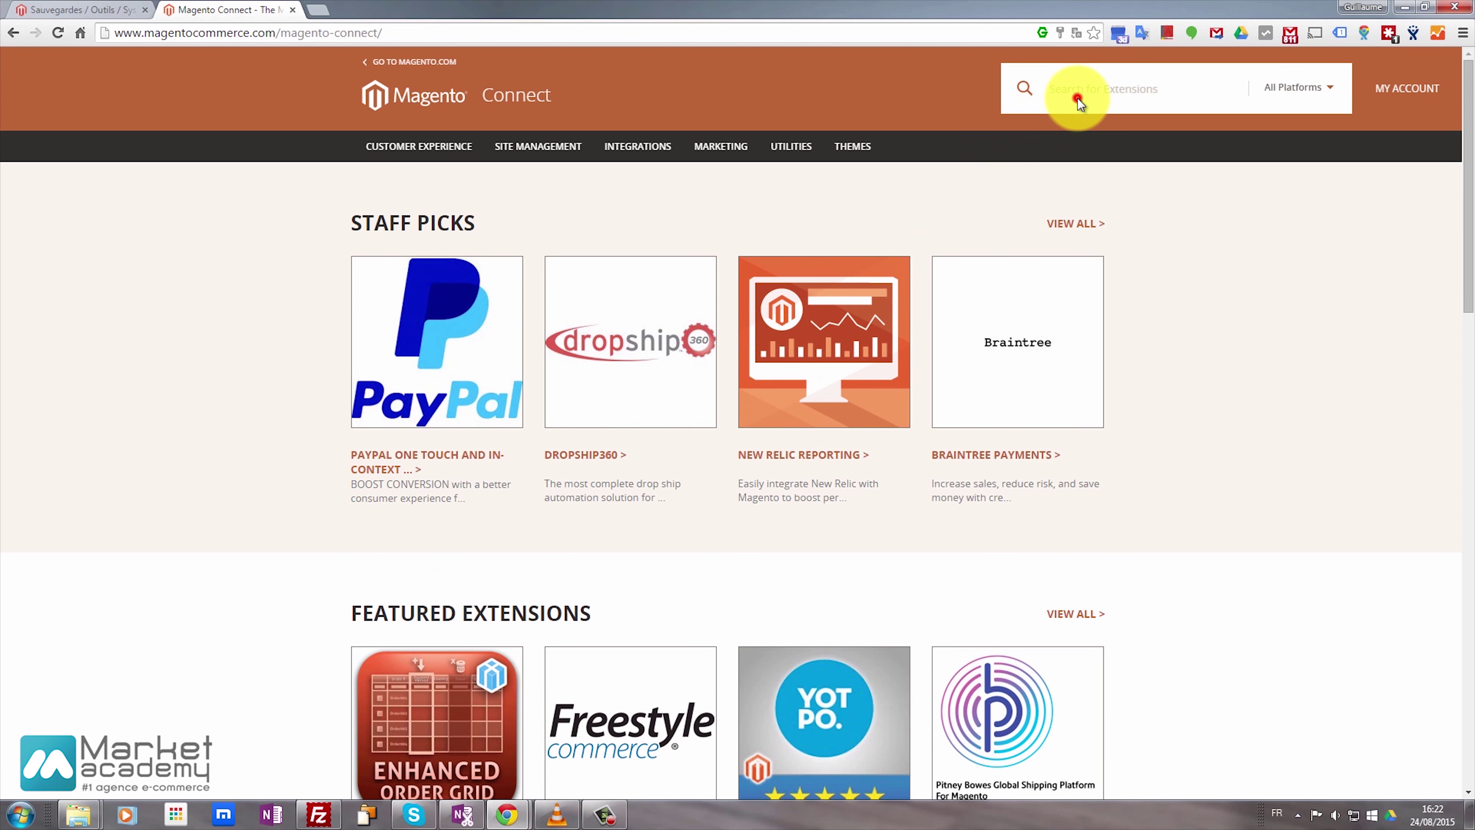
click(1087, 93)
text(ow)
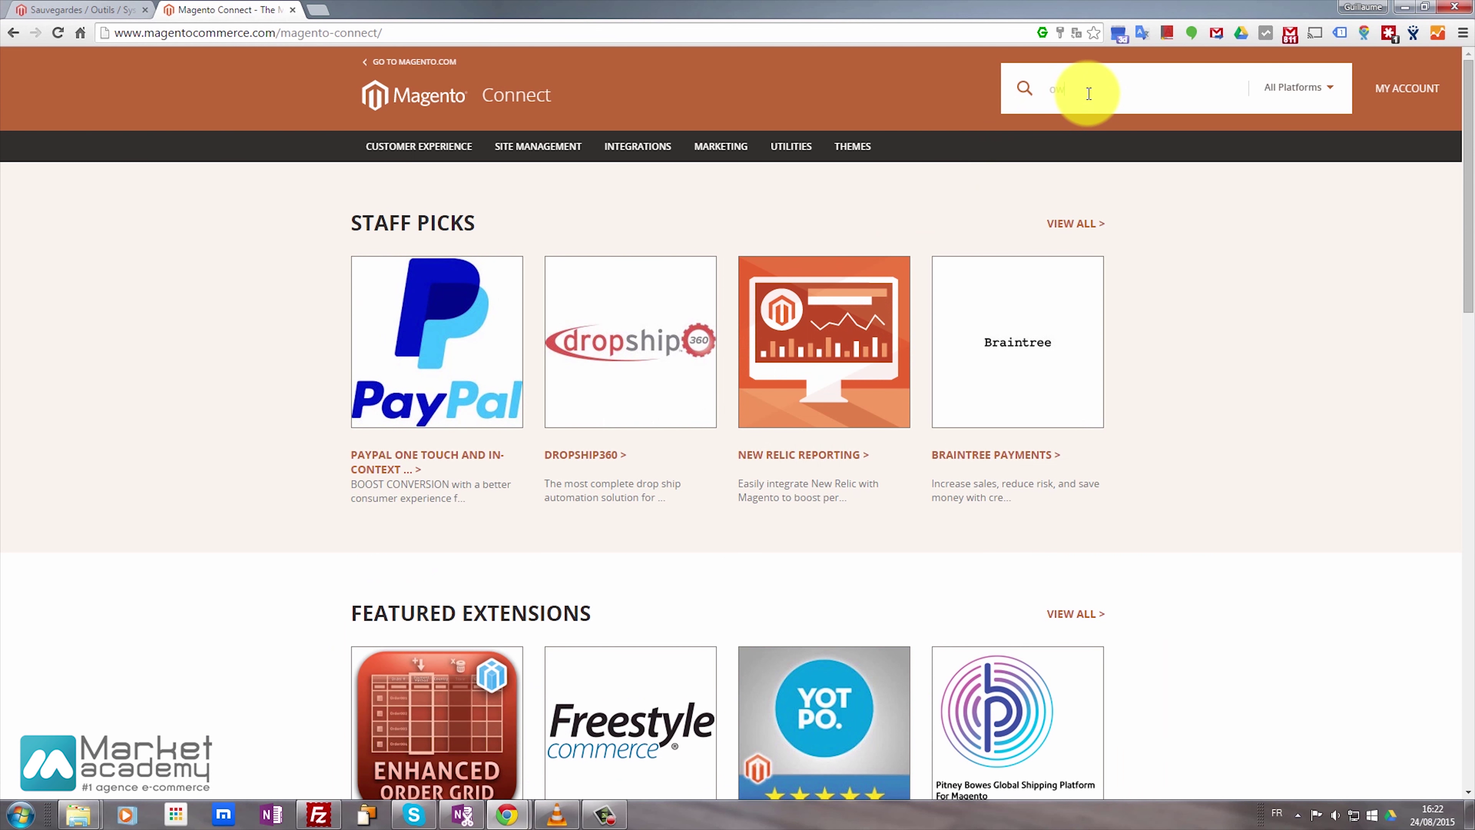
text(ebia)
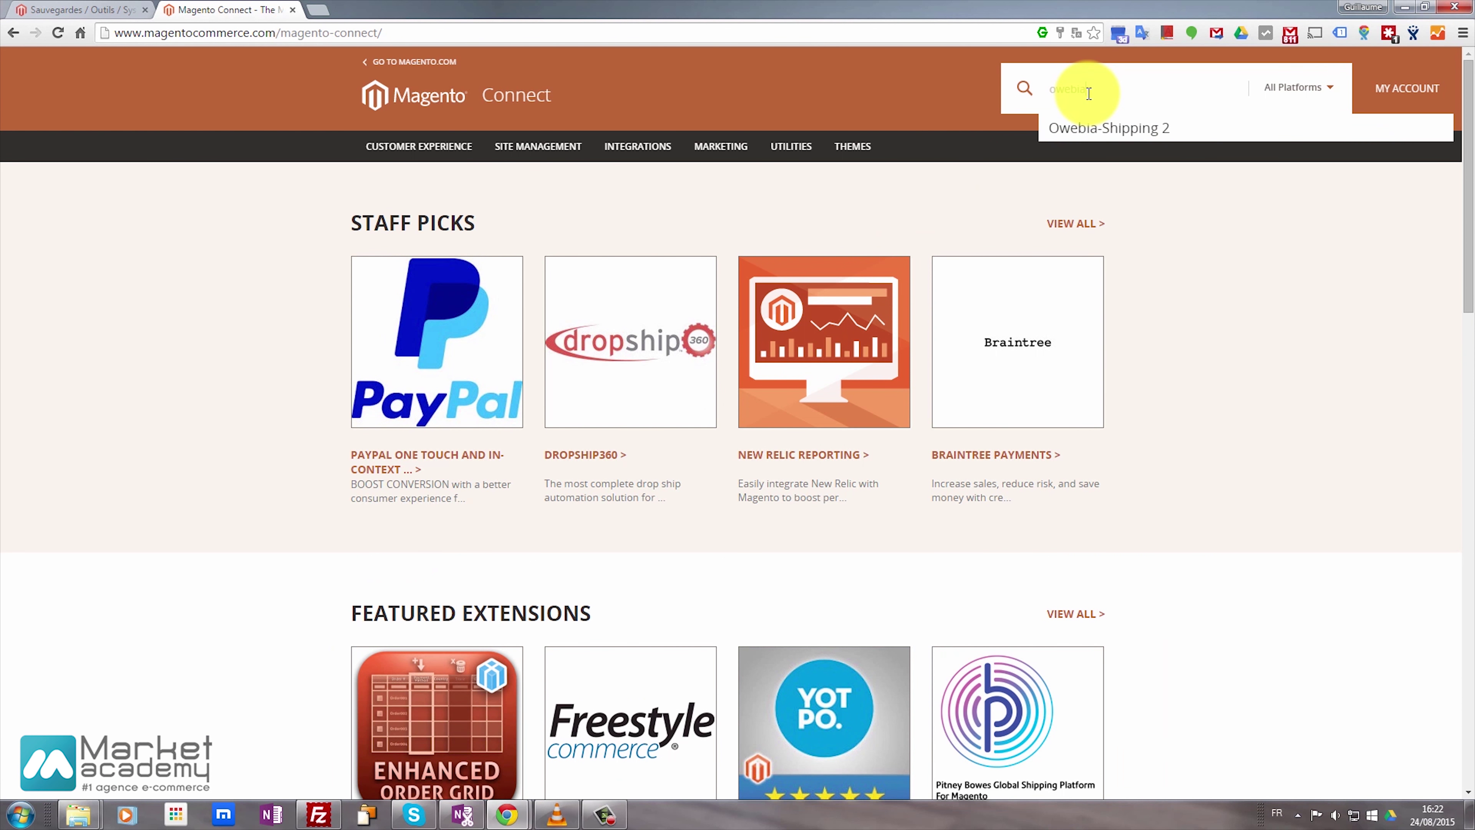
click(1095, 123)
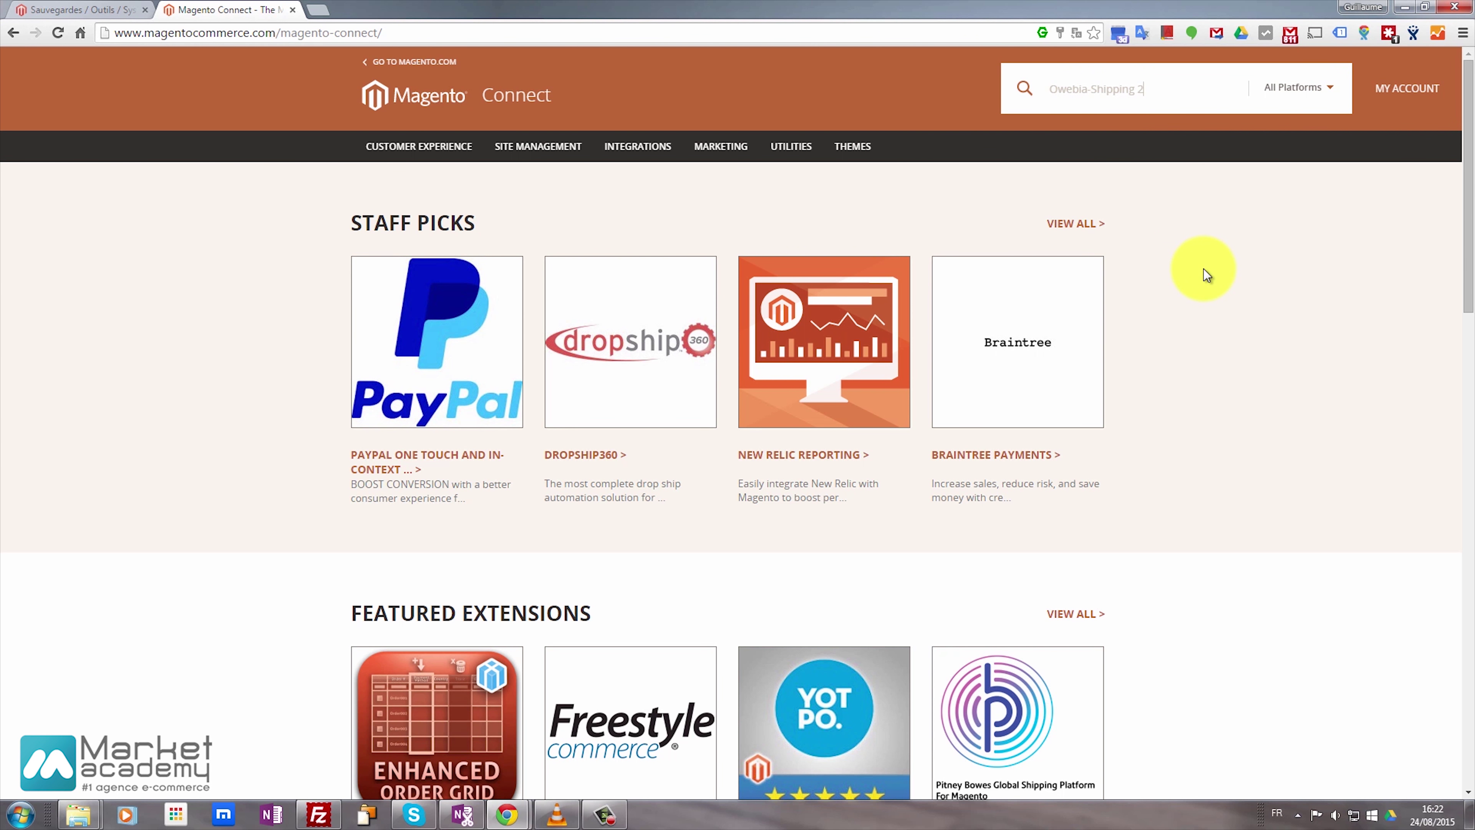
key(Return)
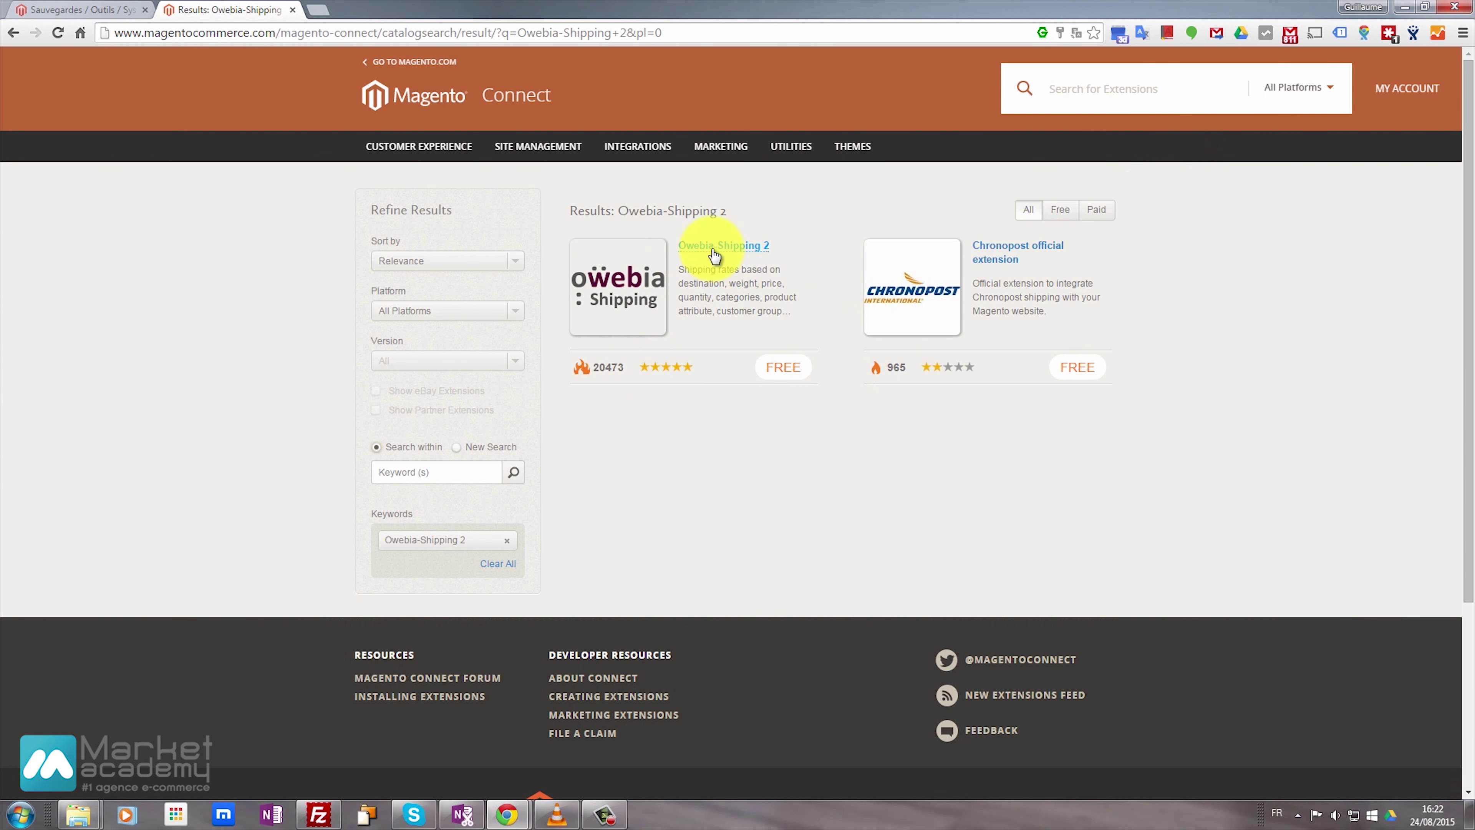
click(714, 249)
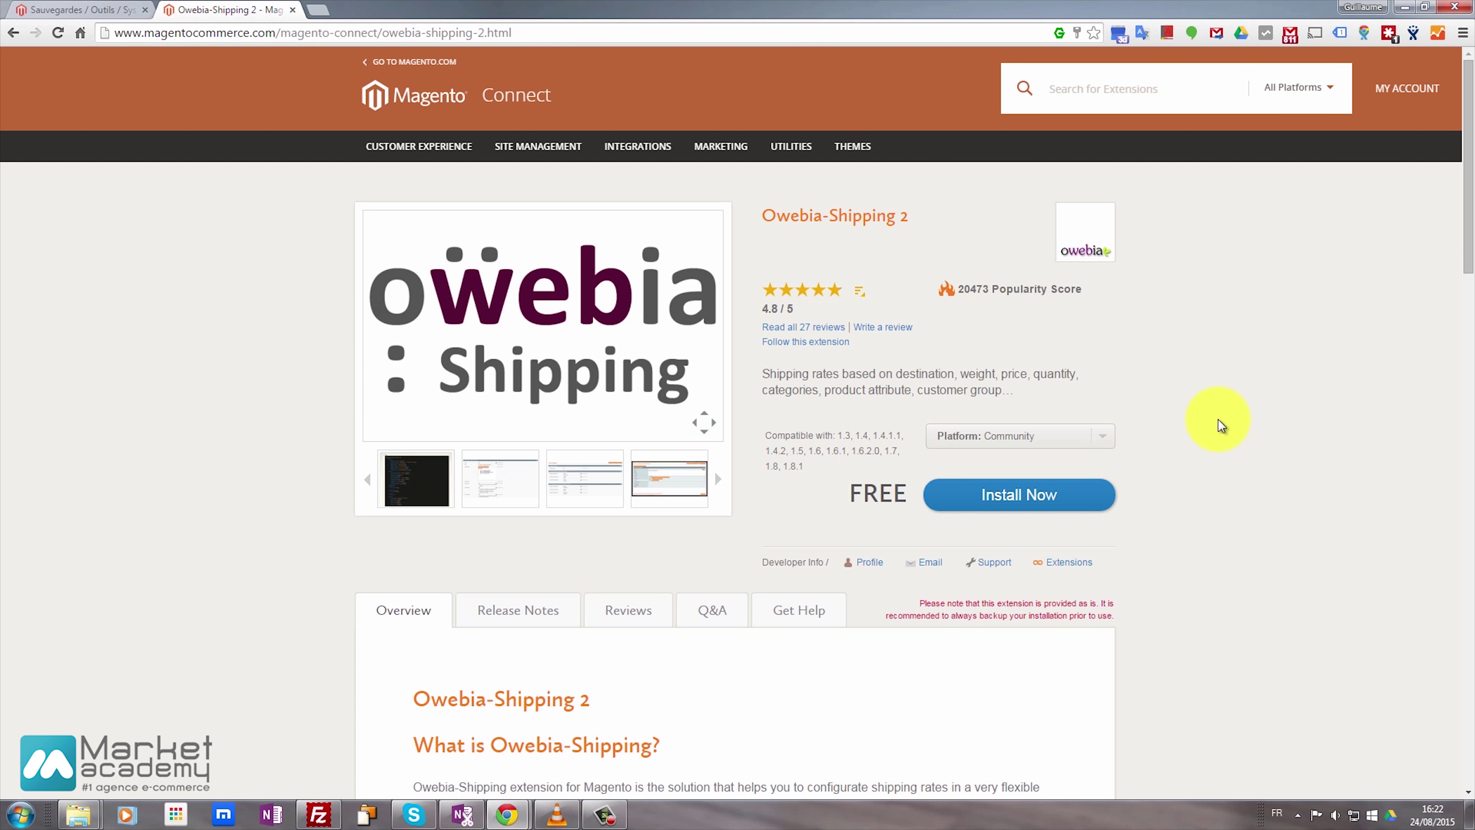
Step: Get the Owebia-Shipping 2 extension key for the Community platform and Magento Connect 2.0, accepting the extension license agreement
click(1007, 437)
click(1008, 438)
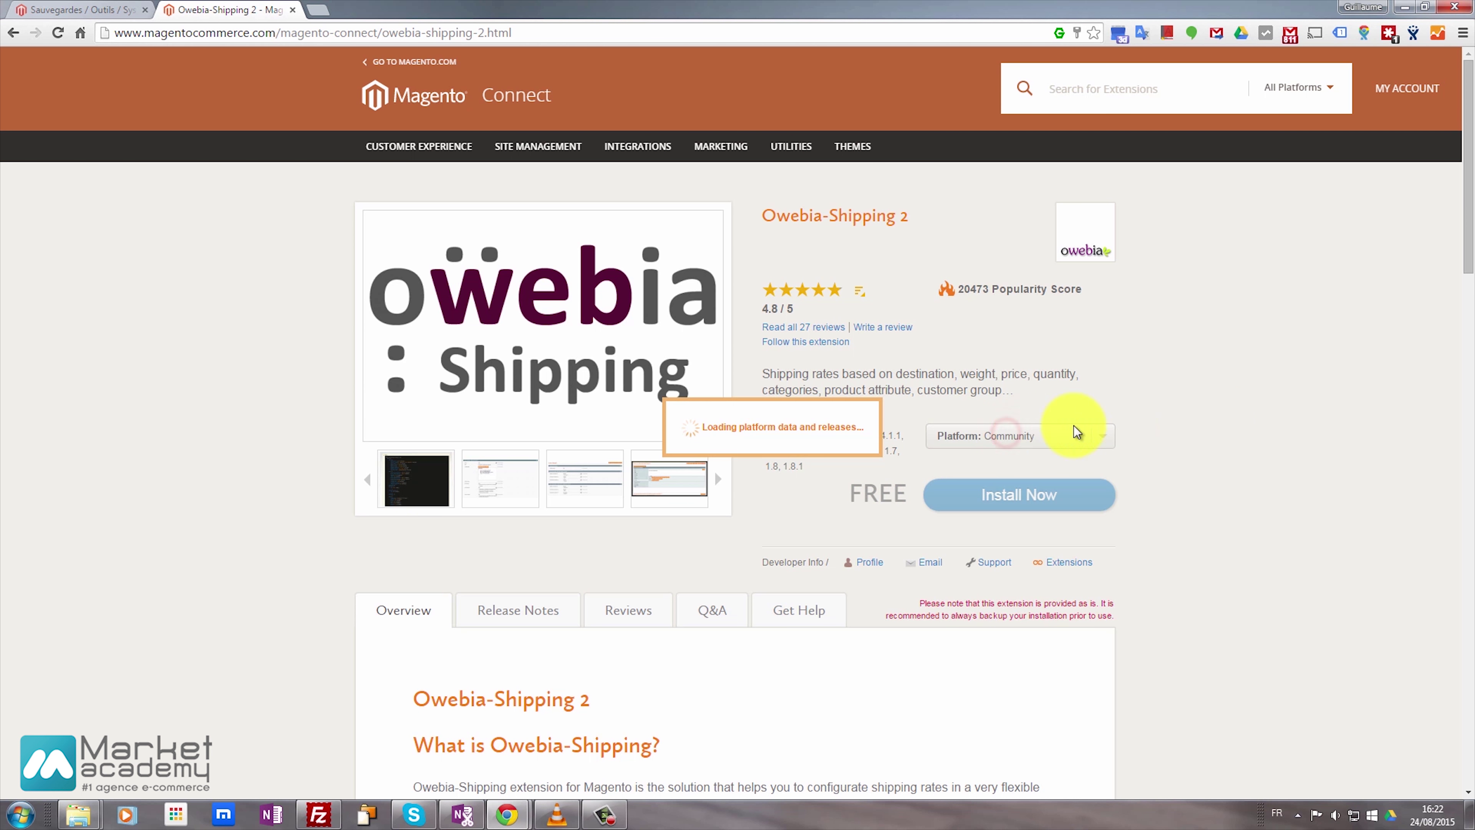
click(1025, 494)
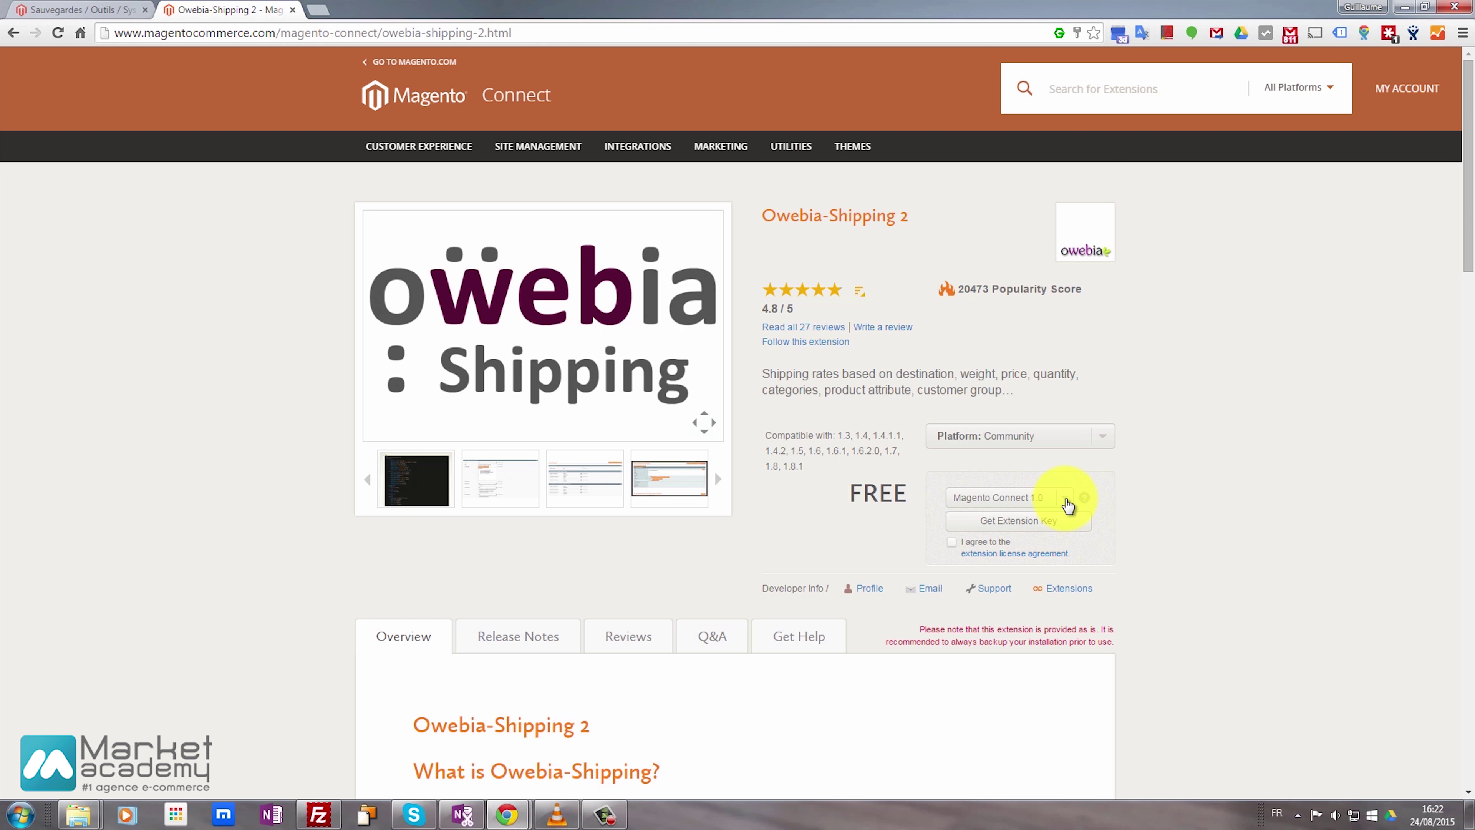
click(1066, 501)
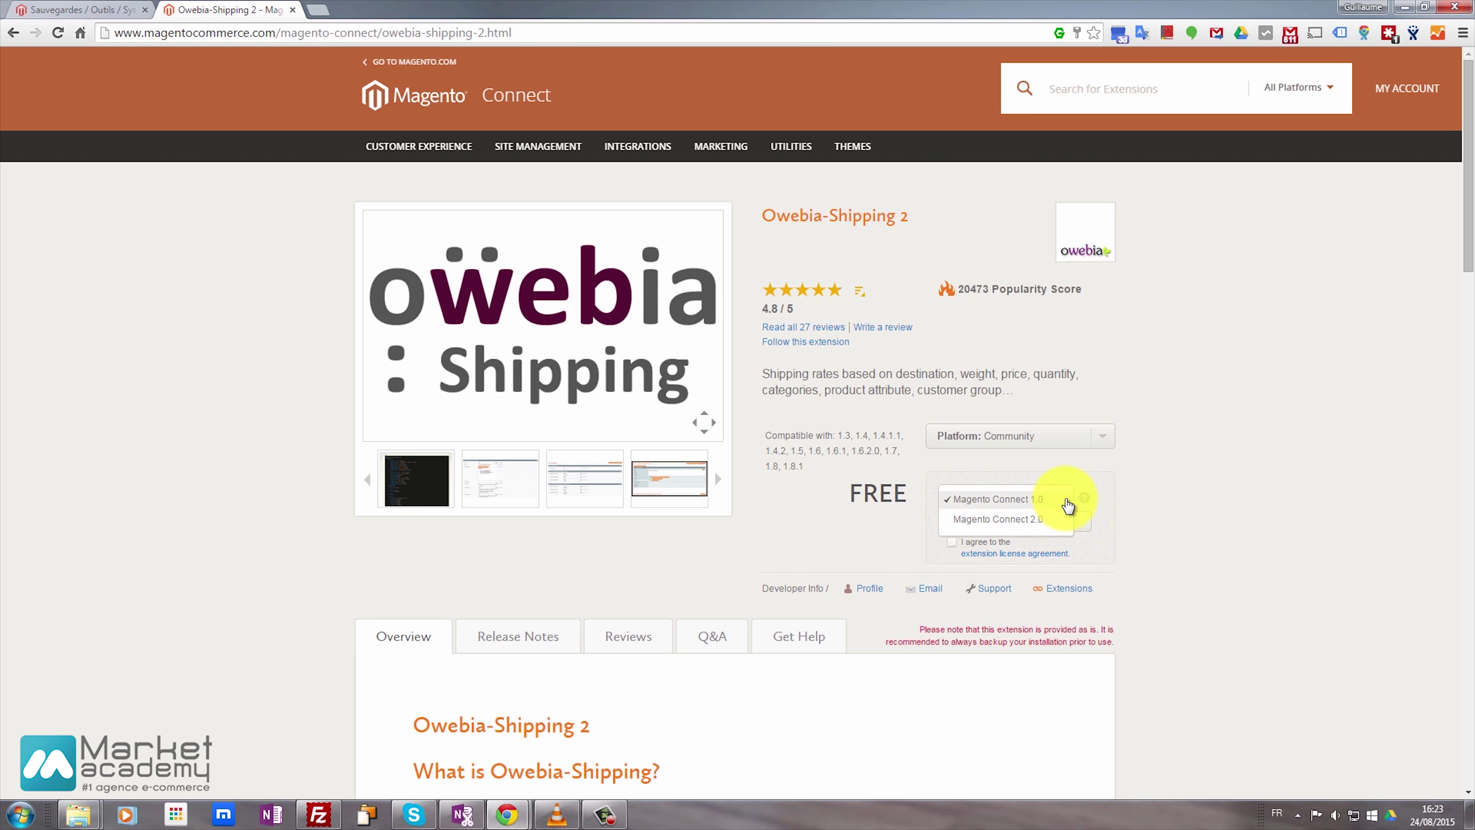
click(1033, 523)
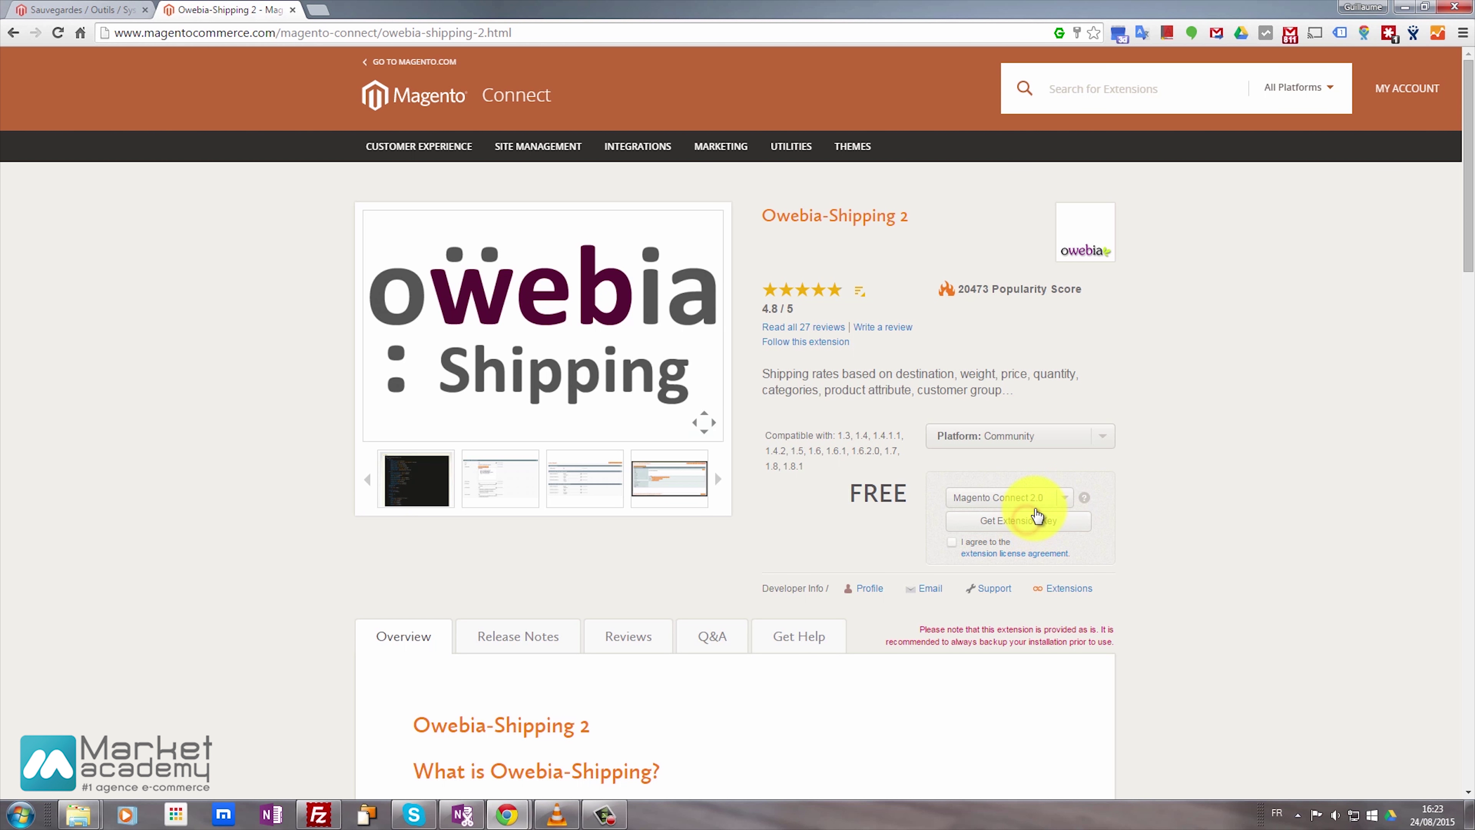
click(952, 542)
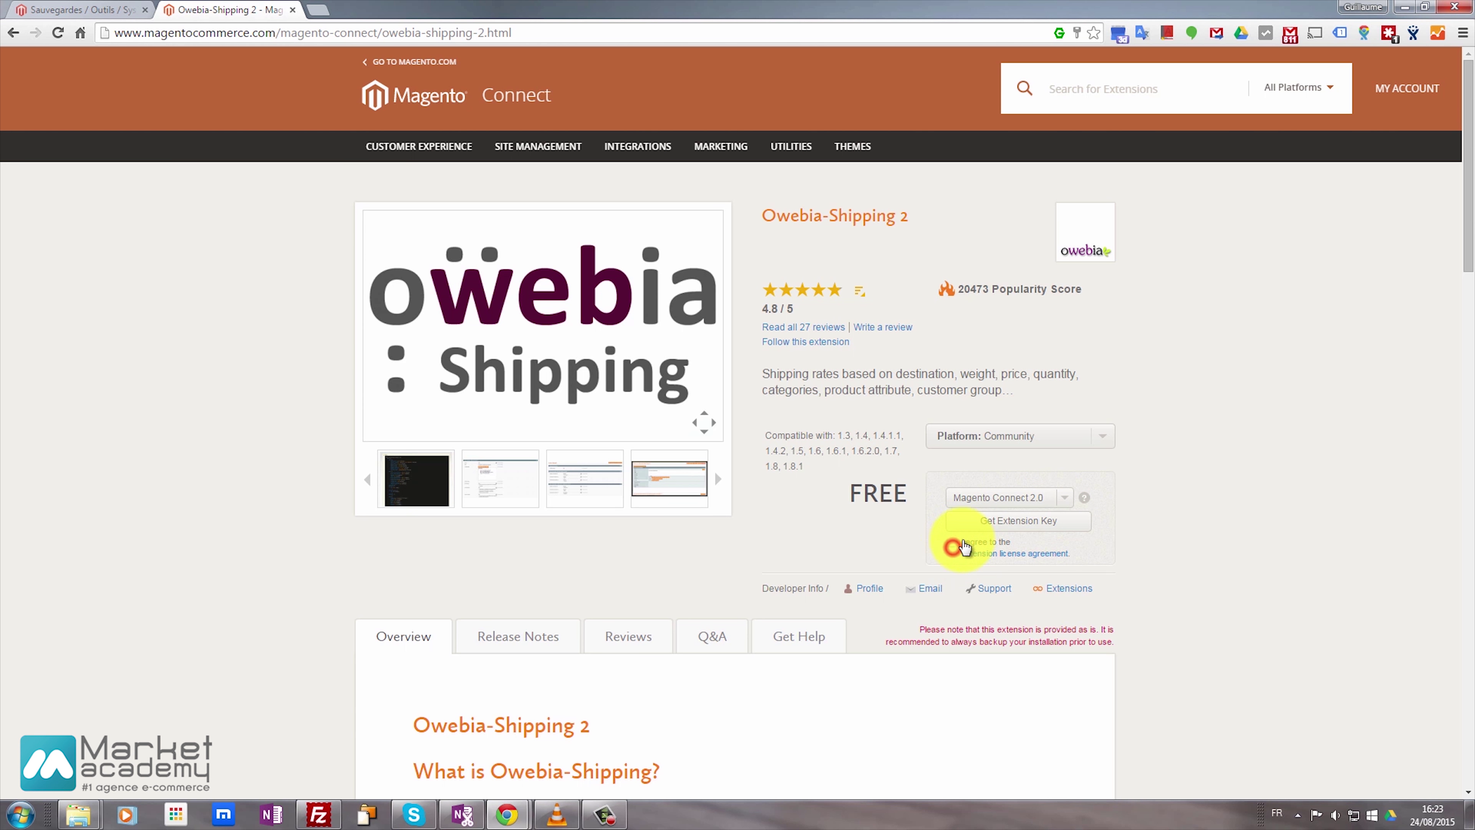
click(990, 519)
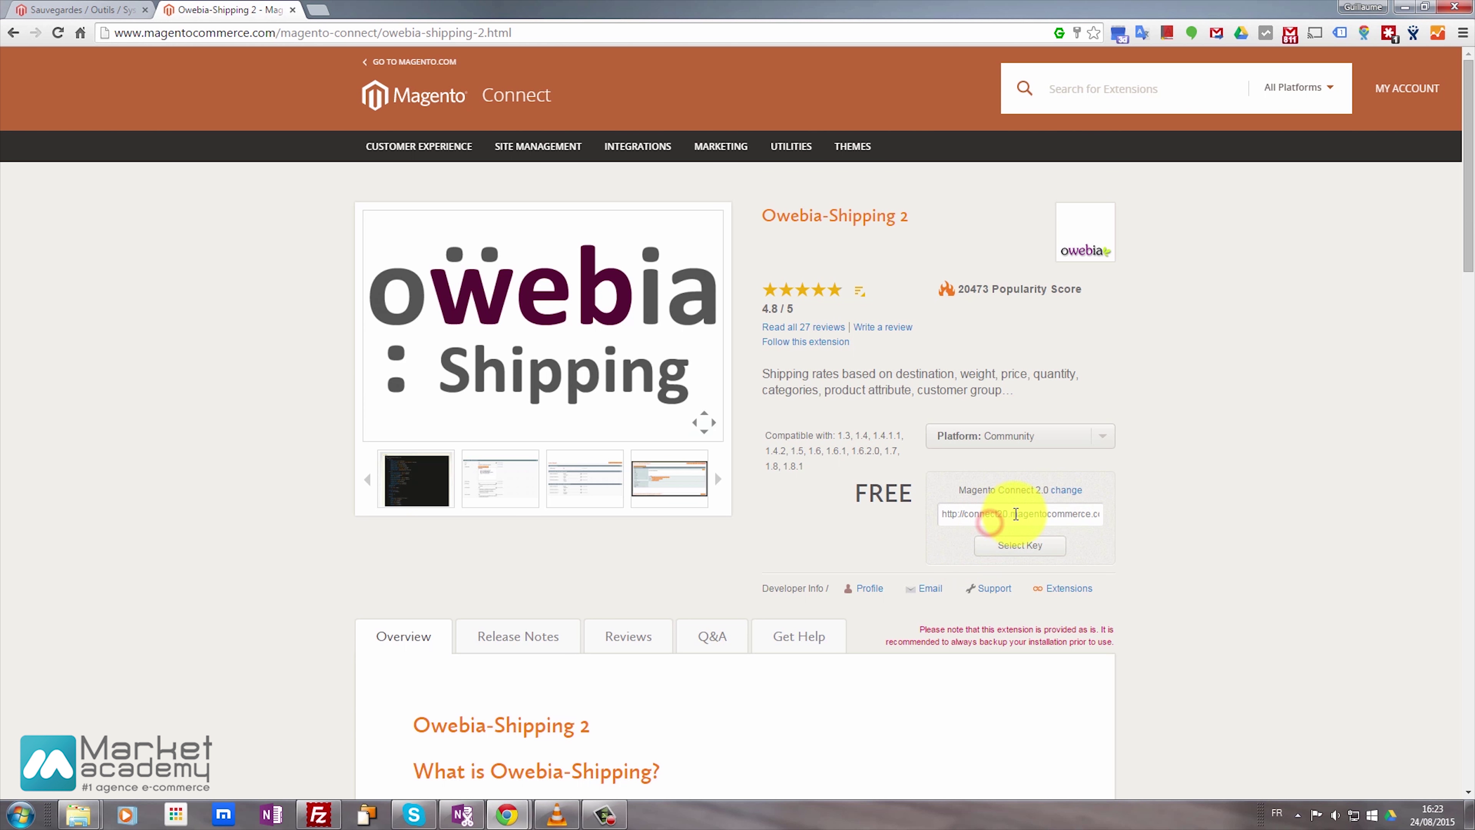
Step: Copy the full Owebia-Shipping 2 extension key from the Magento Connect page
click(1025, 515)
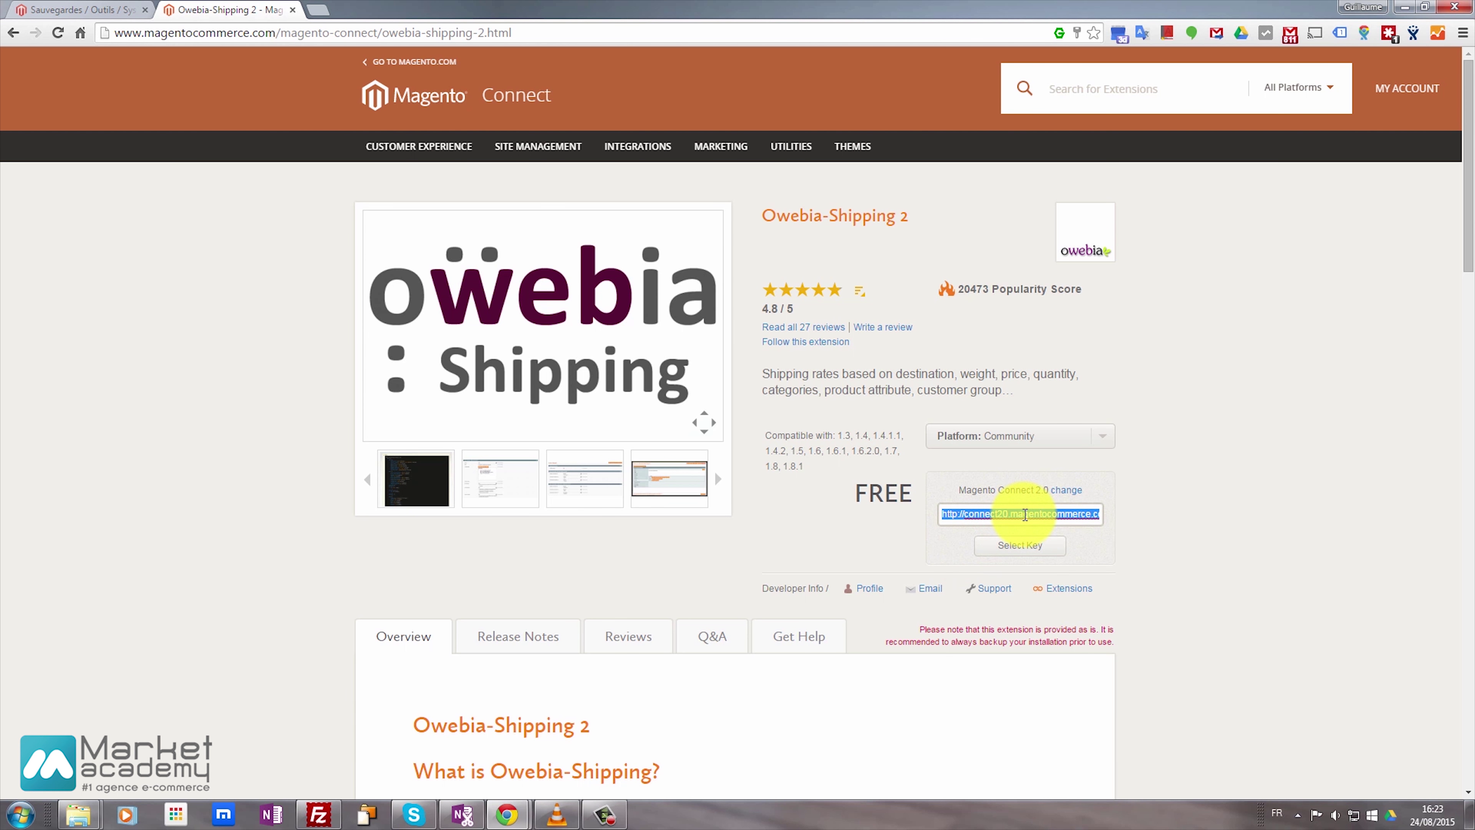
right_click(1025, 515)
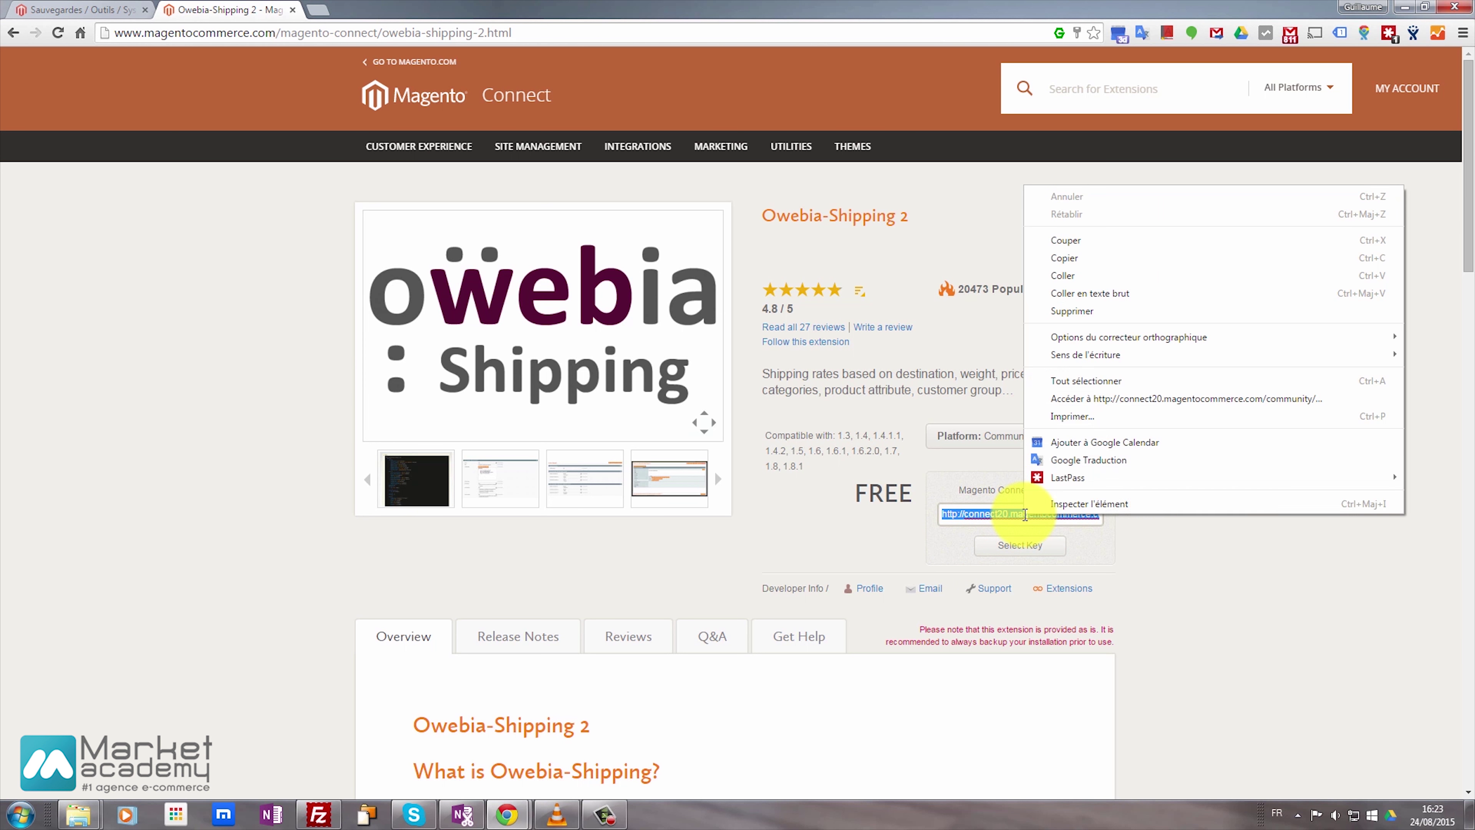
click(1077, 262)
Step: Return to the Magento admin and open the Magento Connect Manager
click(99, 10)
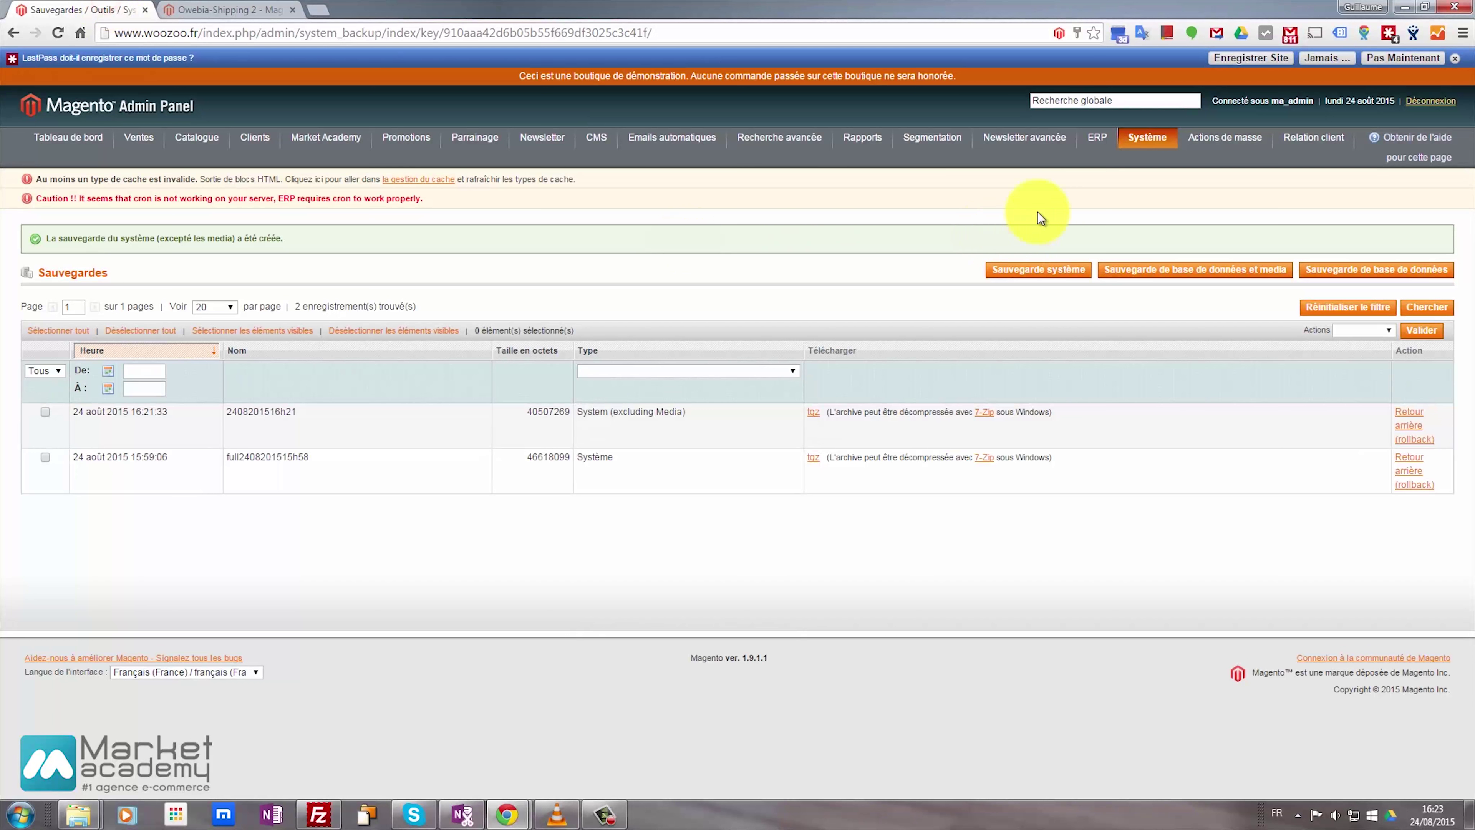
mouse_move(1148, 138)
mouse_move(1166, 427)
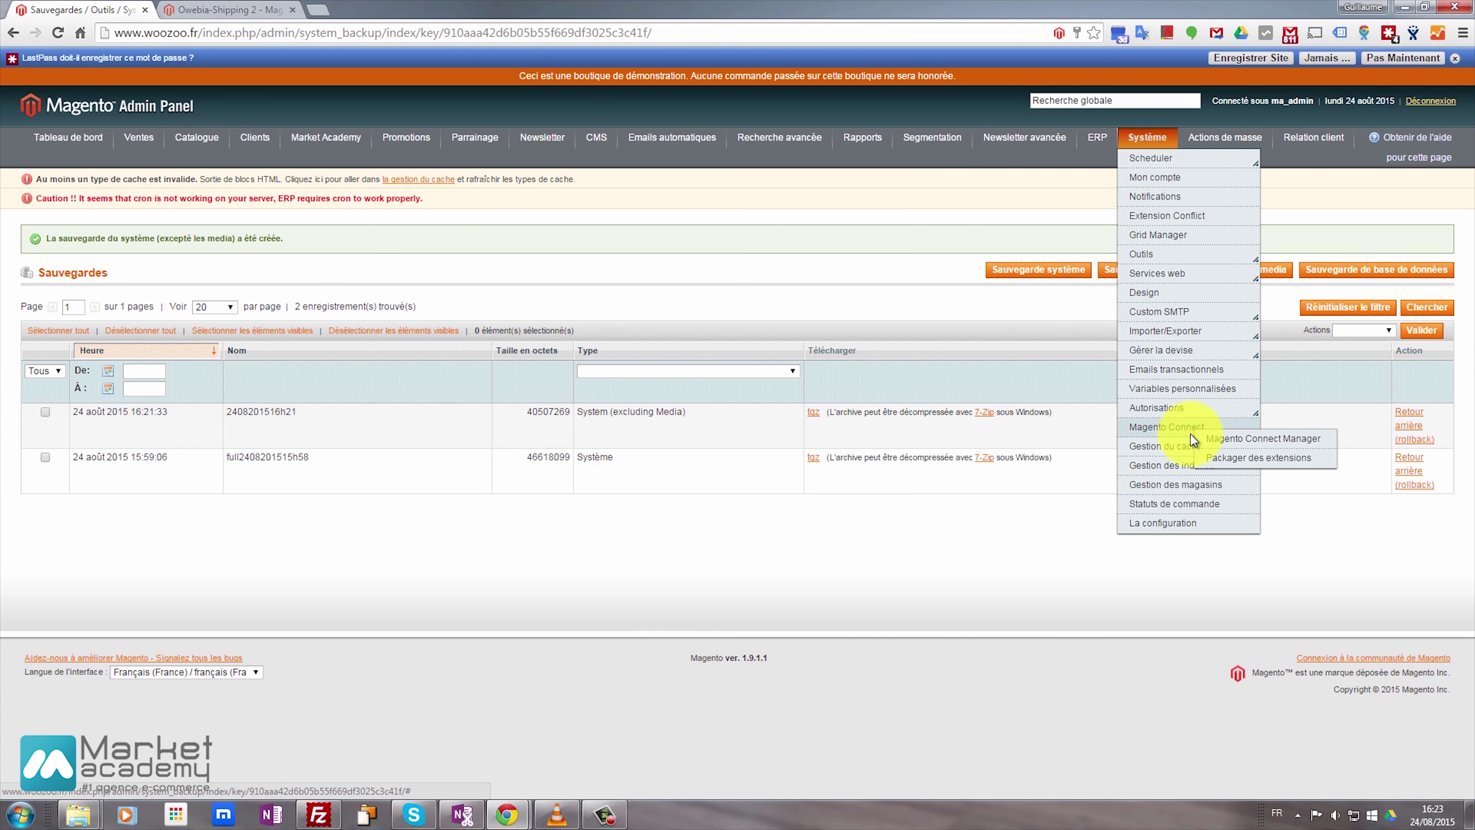
click(1228, 440)
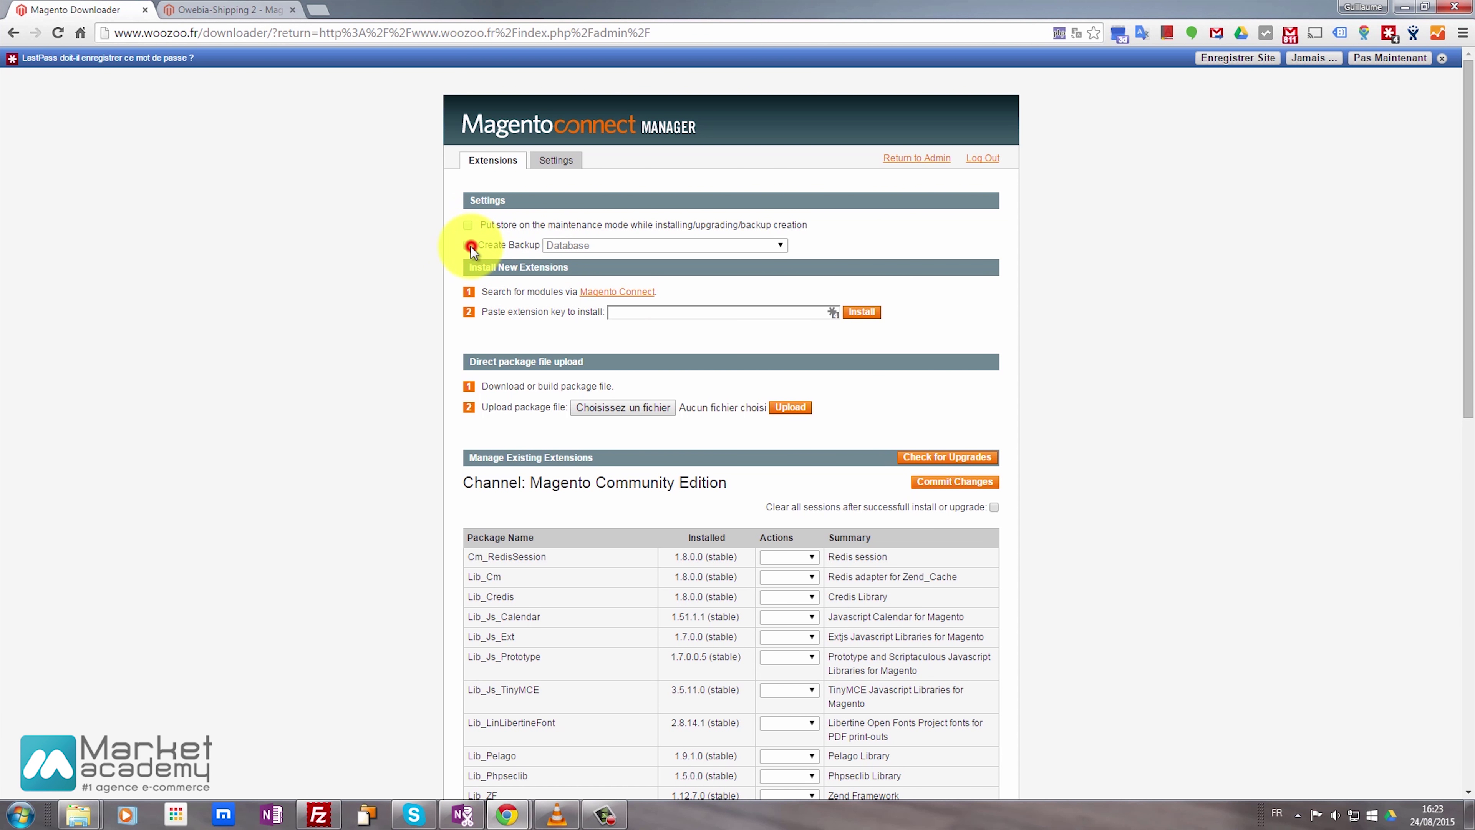
click(468, 244)
click(585, 254)
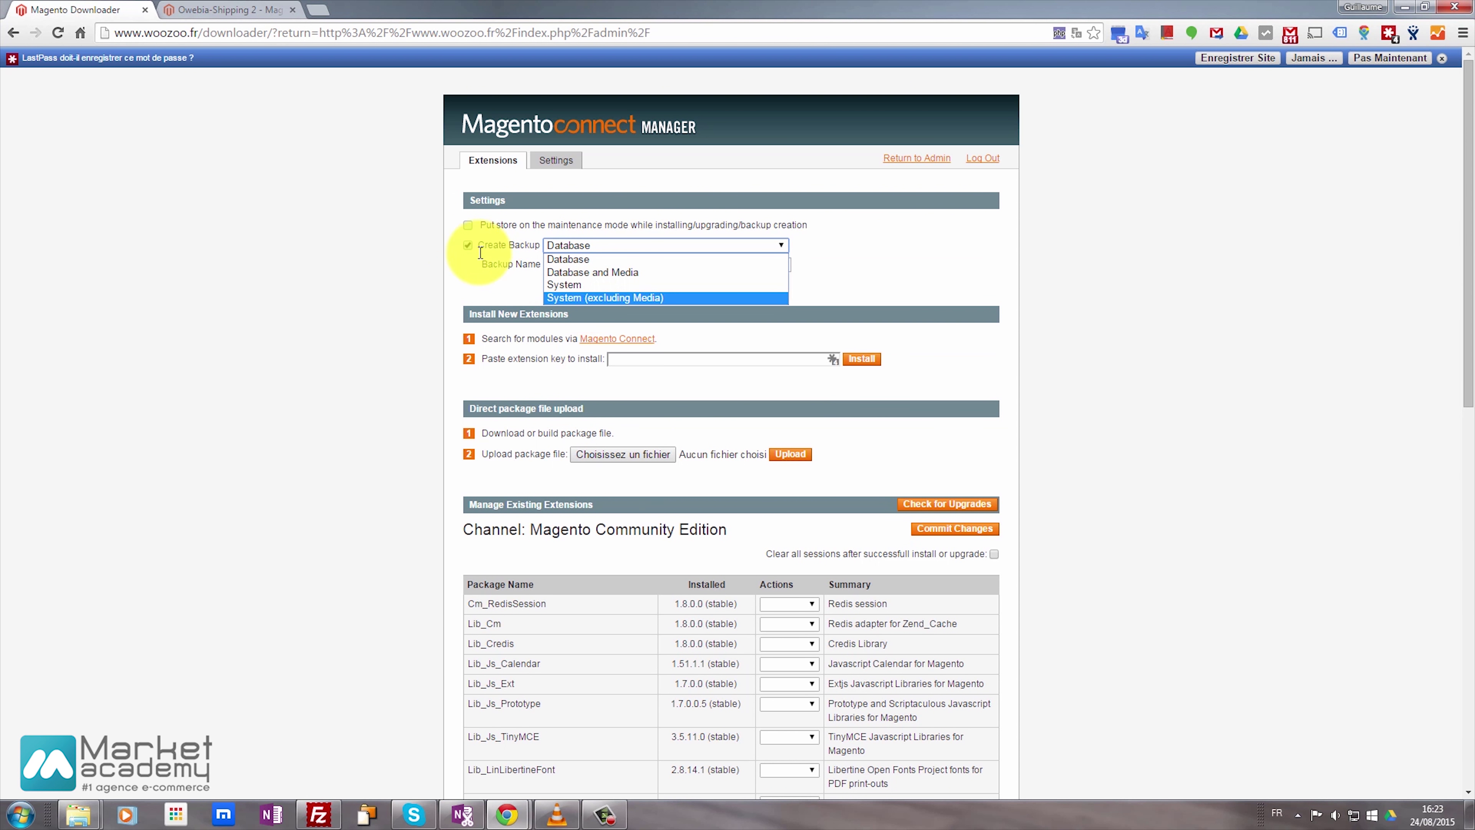
click(467, 244)
click(466, 245)
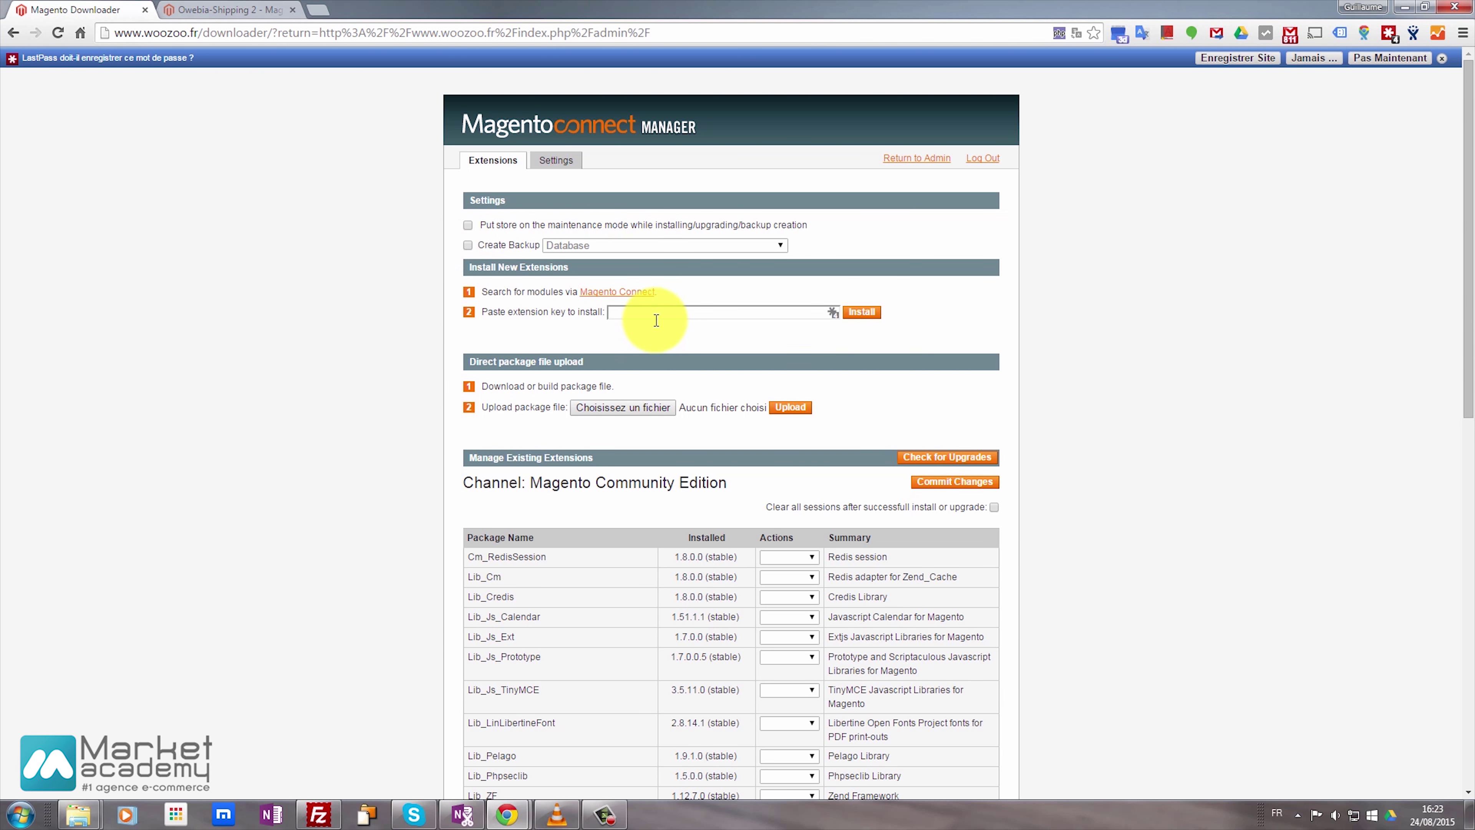
Step: Install the Owebia_Shipping_2 extension using its pasted extension key and proceed with the installation
click(644, 316)
text(http://connect20.magentocommerce.com/community/Owebia_Shipping2)
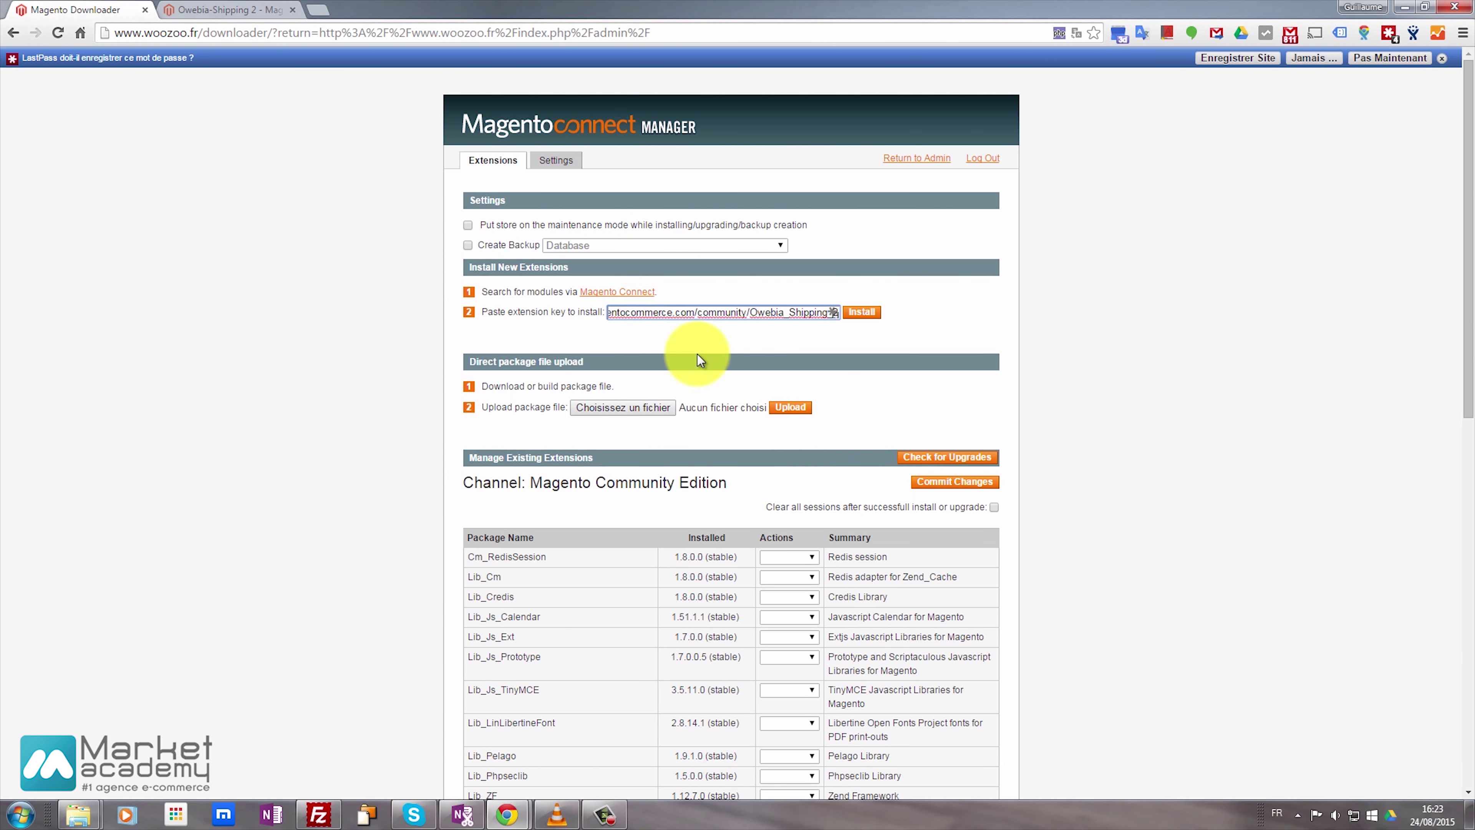
click(864, 312)
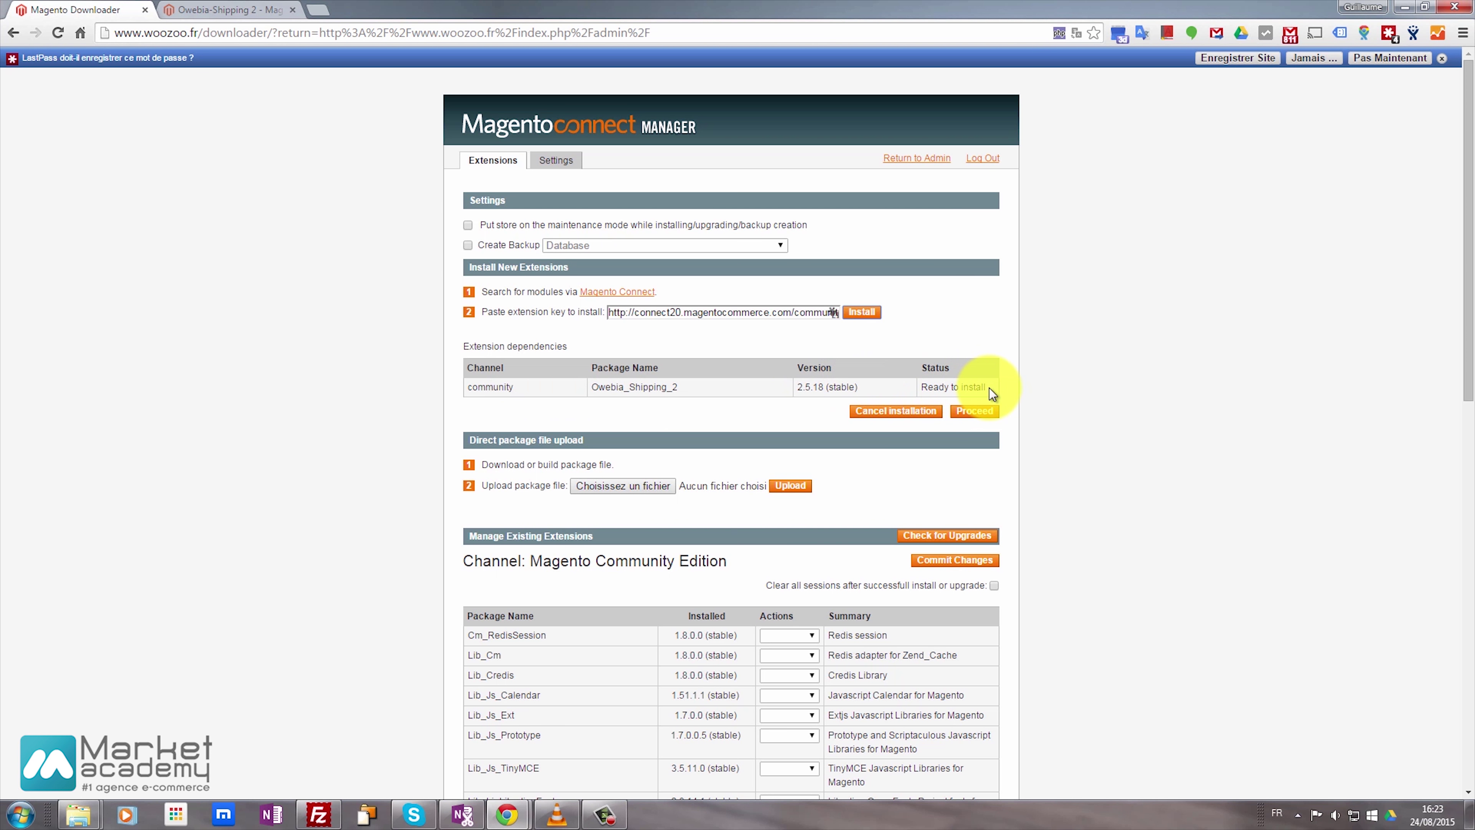
drag(986, 388, 920, 388)
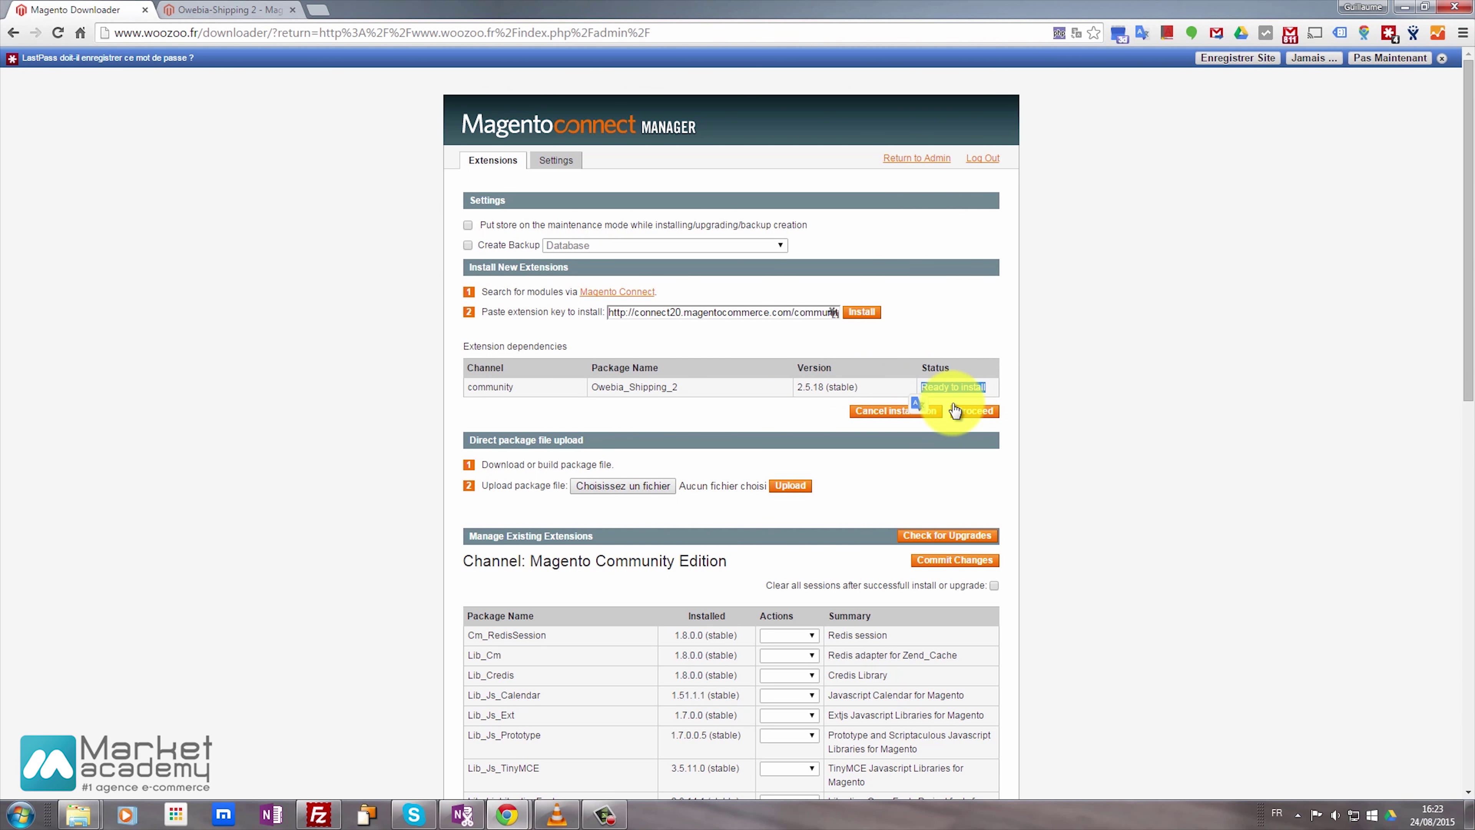
click(966, 413)
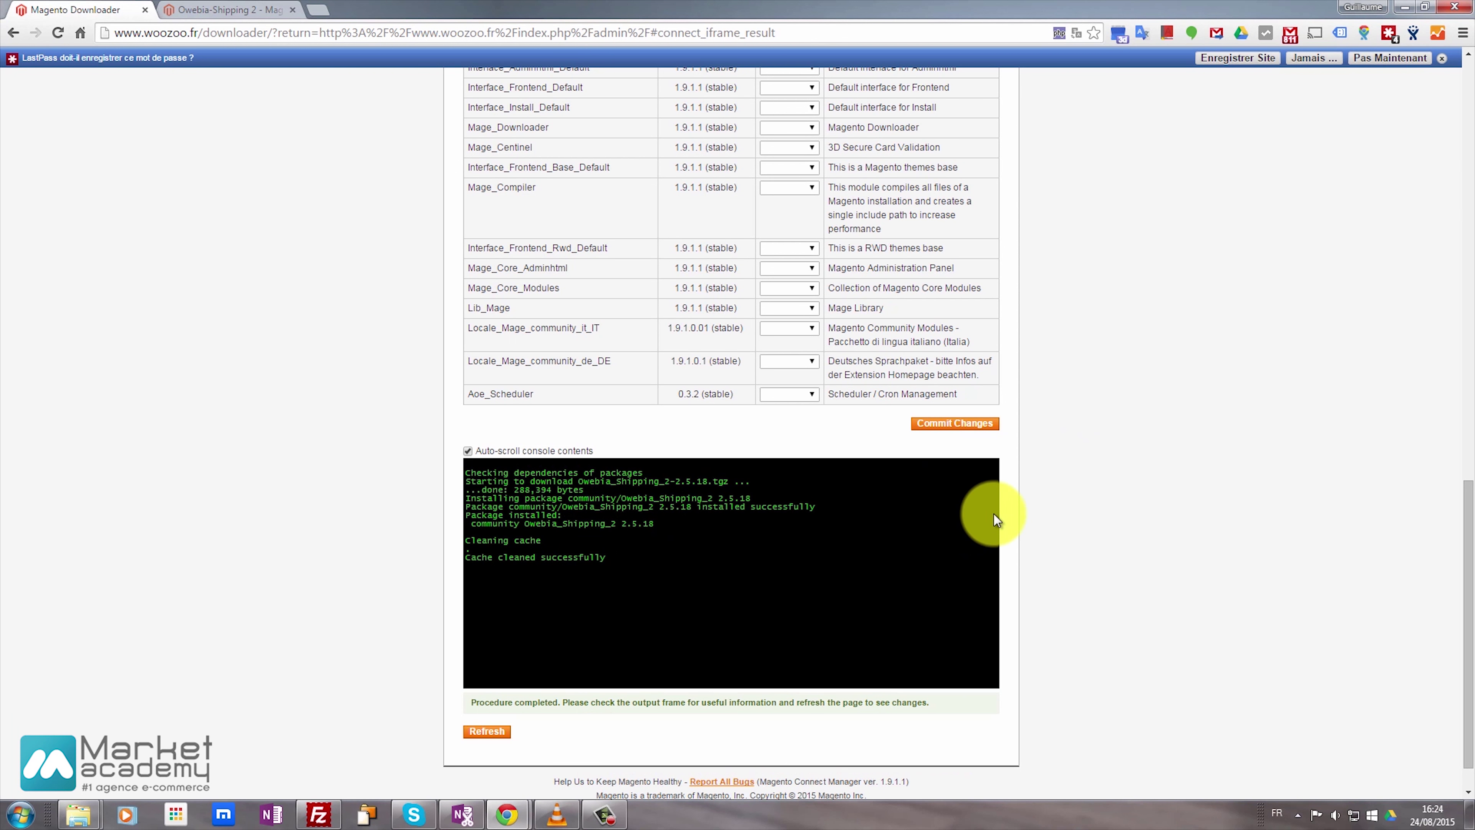
Step: Refresh the Connect Manager, find "oweb" in the installed packages and view the actions offered for Owebia_Shipping_2
click(464, 733)
scroll(385, 502, down, 5)
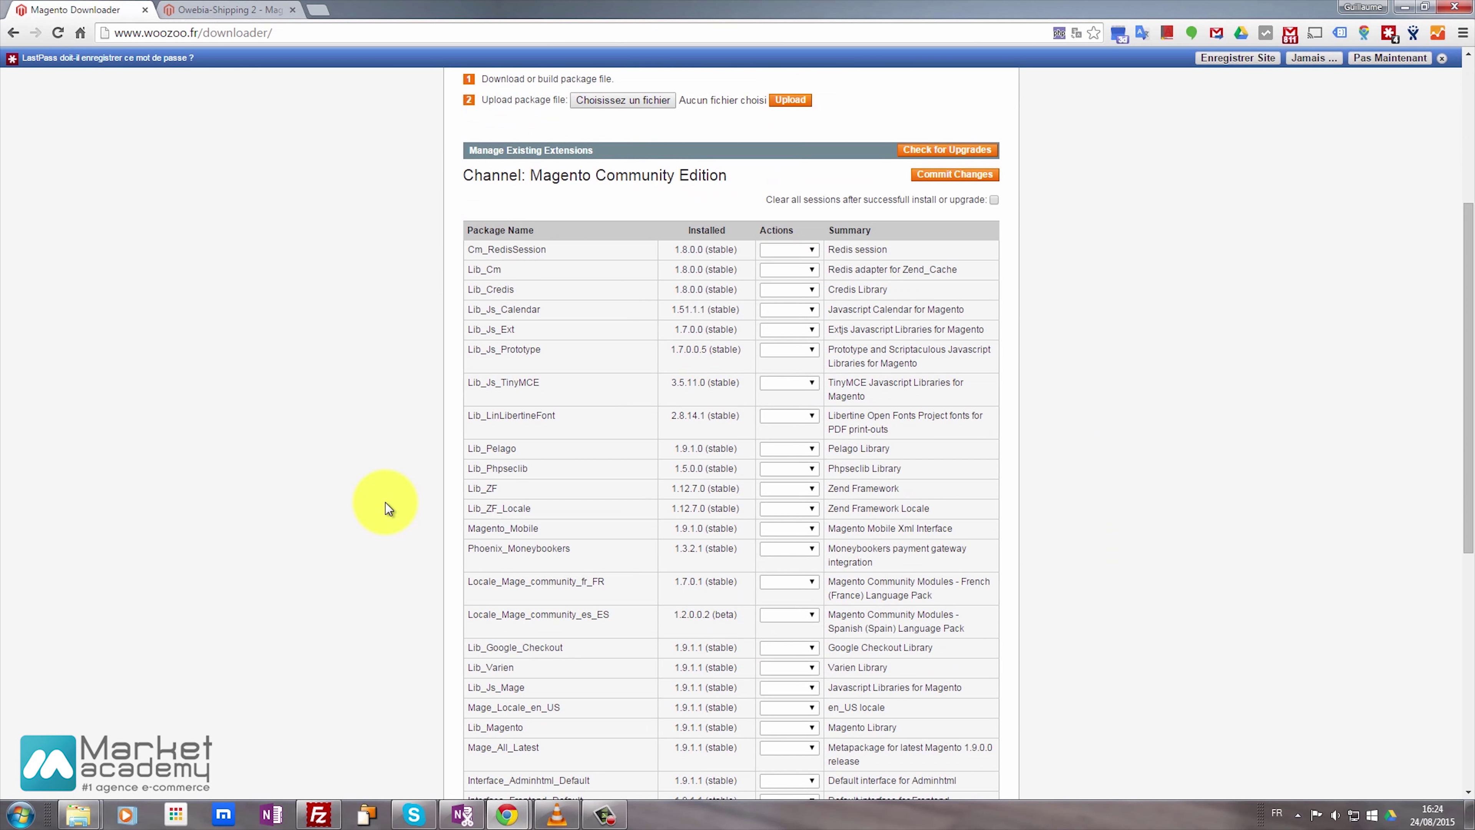
key(ctrl+f)
text(ow)
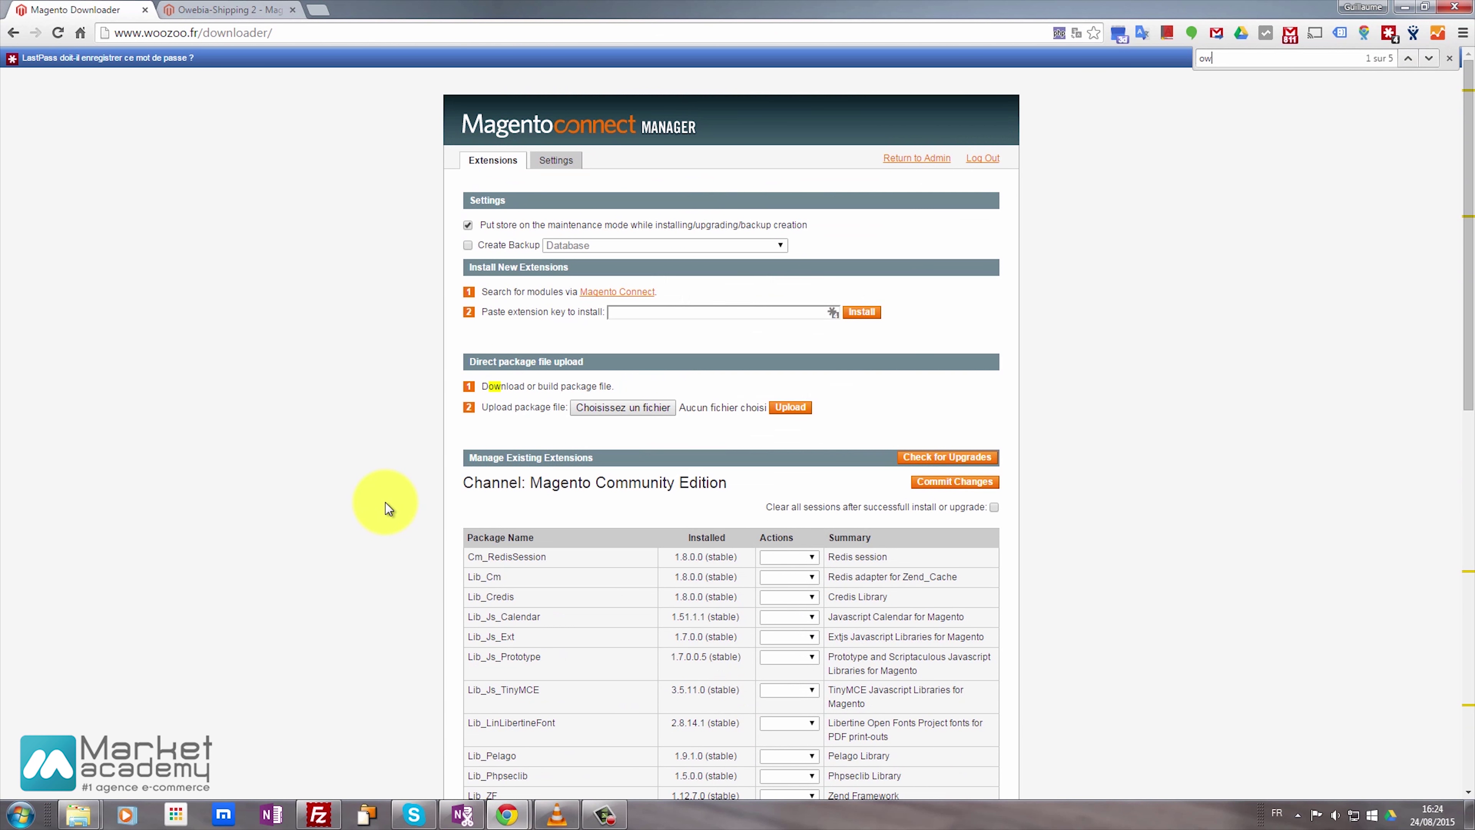
text(eb)
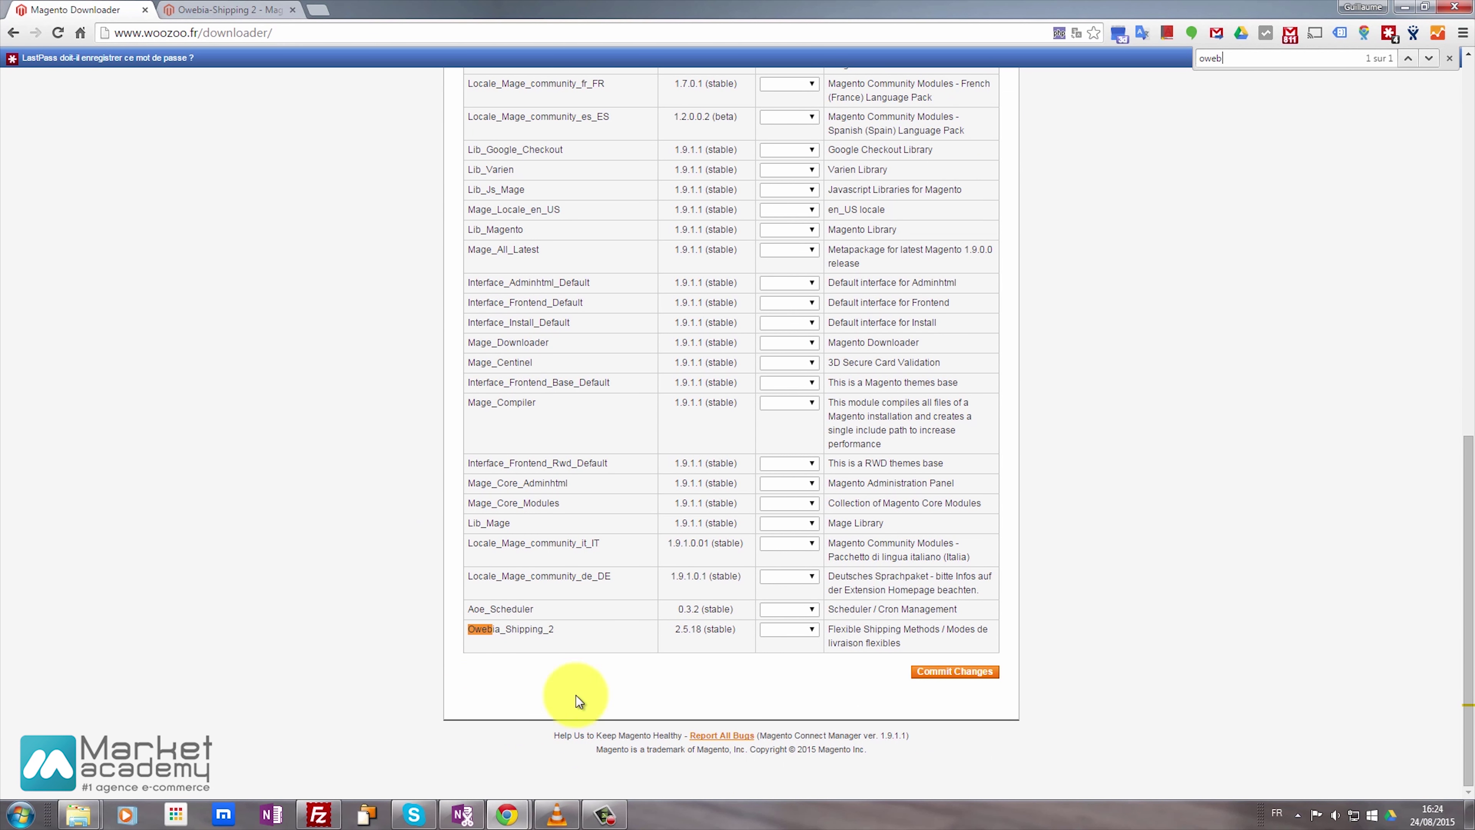
click(812, 634)
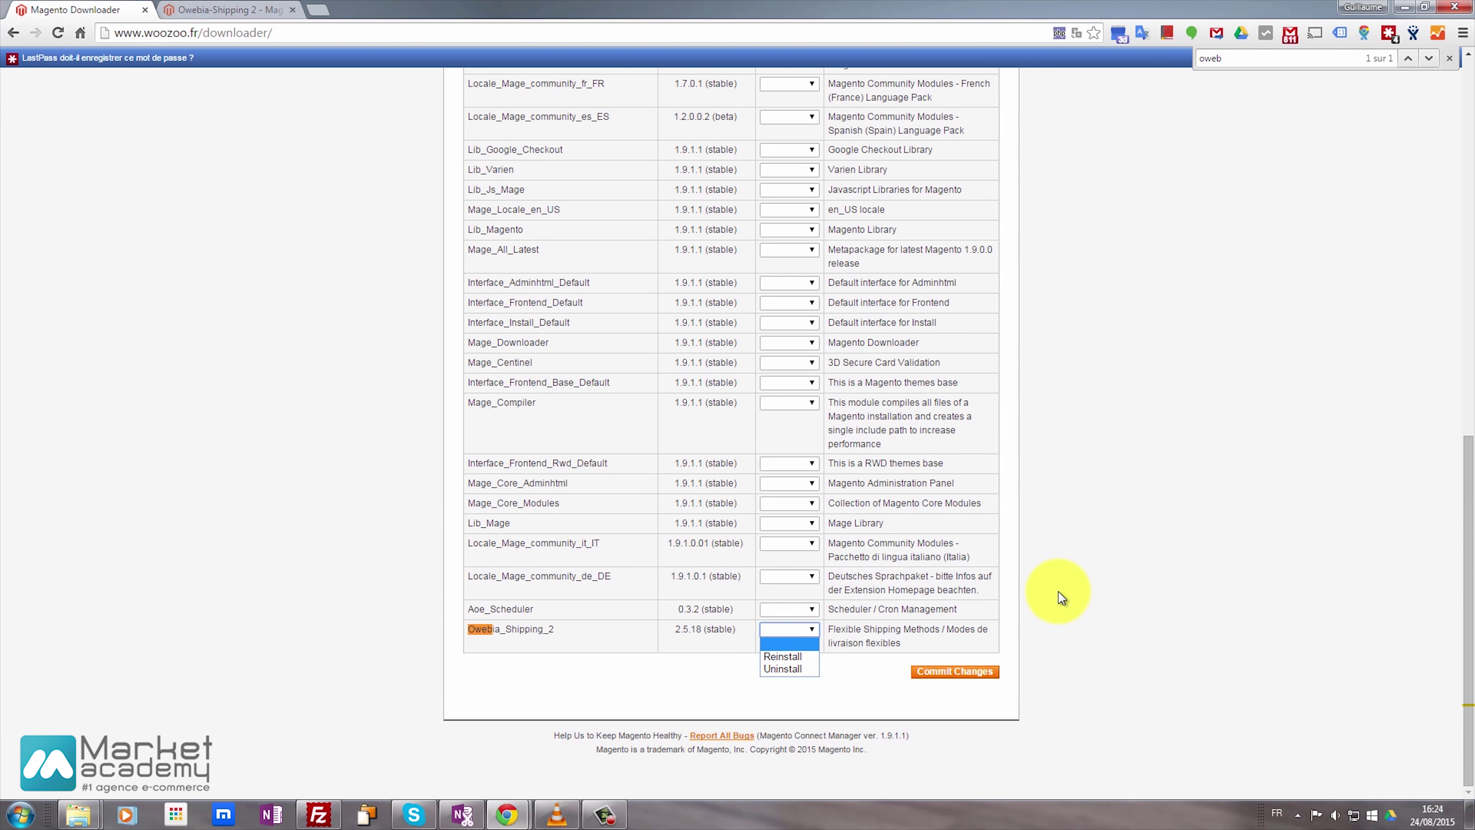
Step: Examine the Connect Manager settings, including the FTP host, FTP login and the Preferred State options, without changing them
scroll(1058, 591, up, 20)
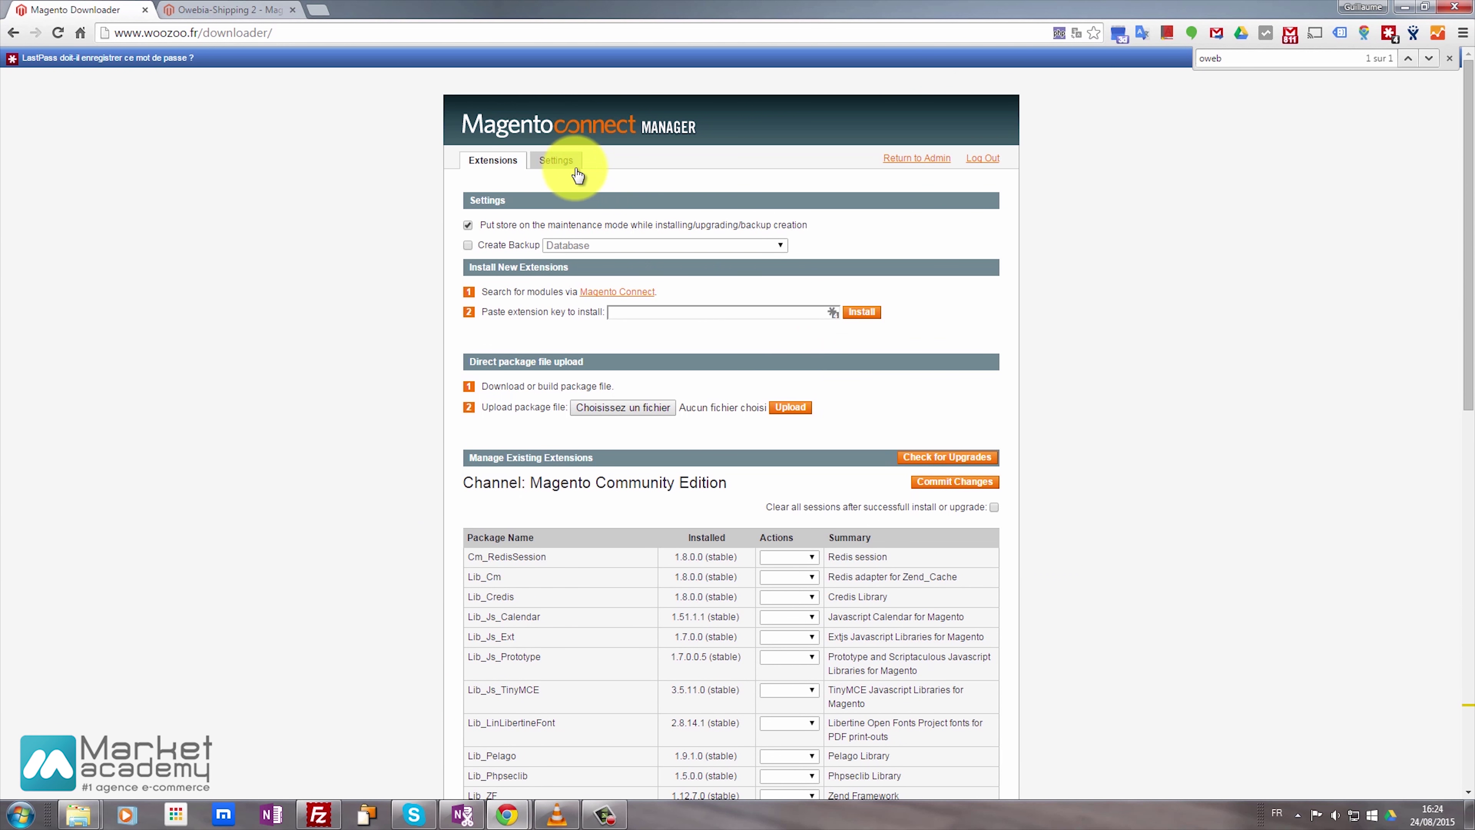
click(577, 175)
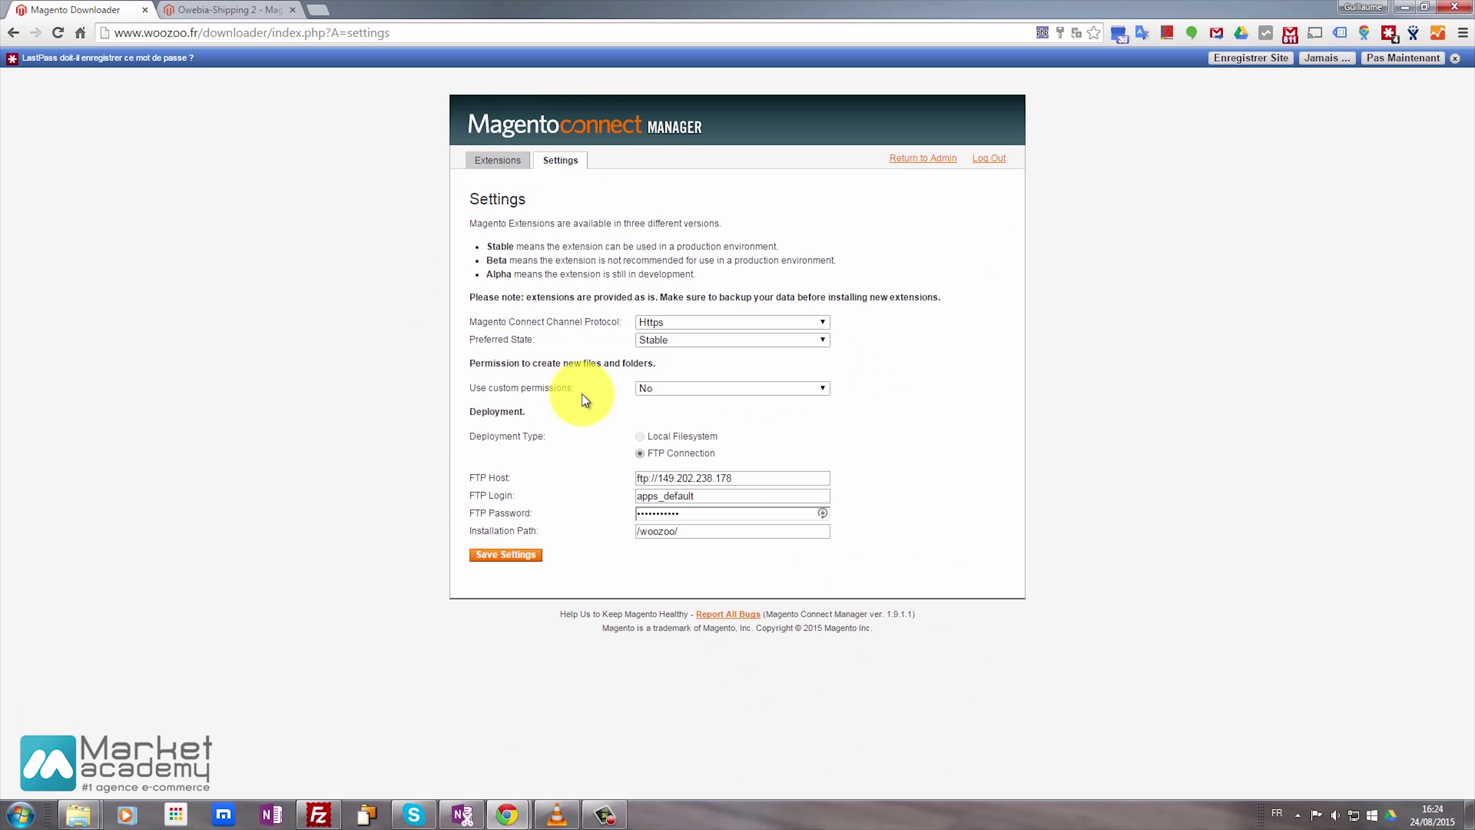
drag(764, 478, 640, 478)
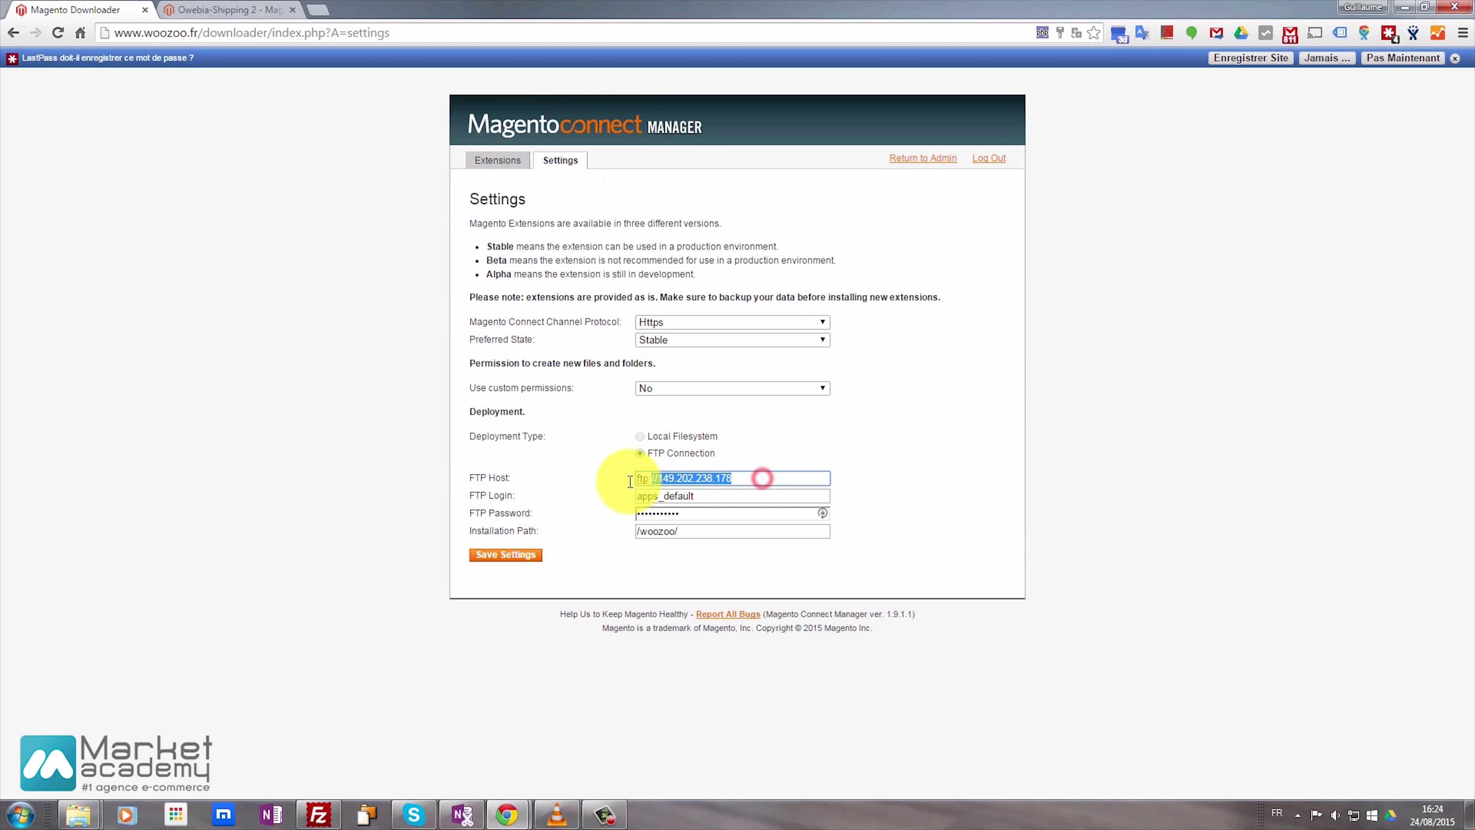
drag(732, 494, 633, 495)
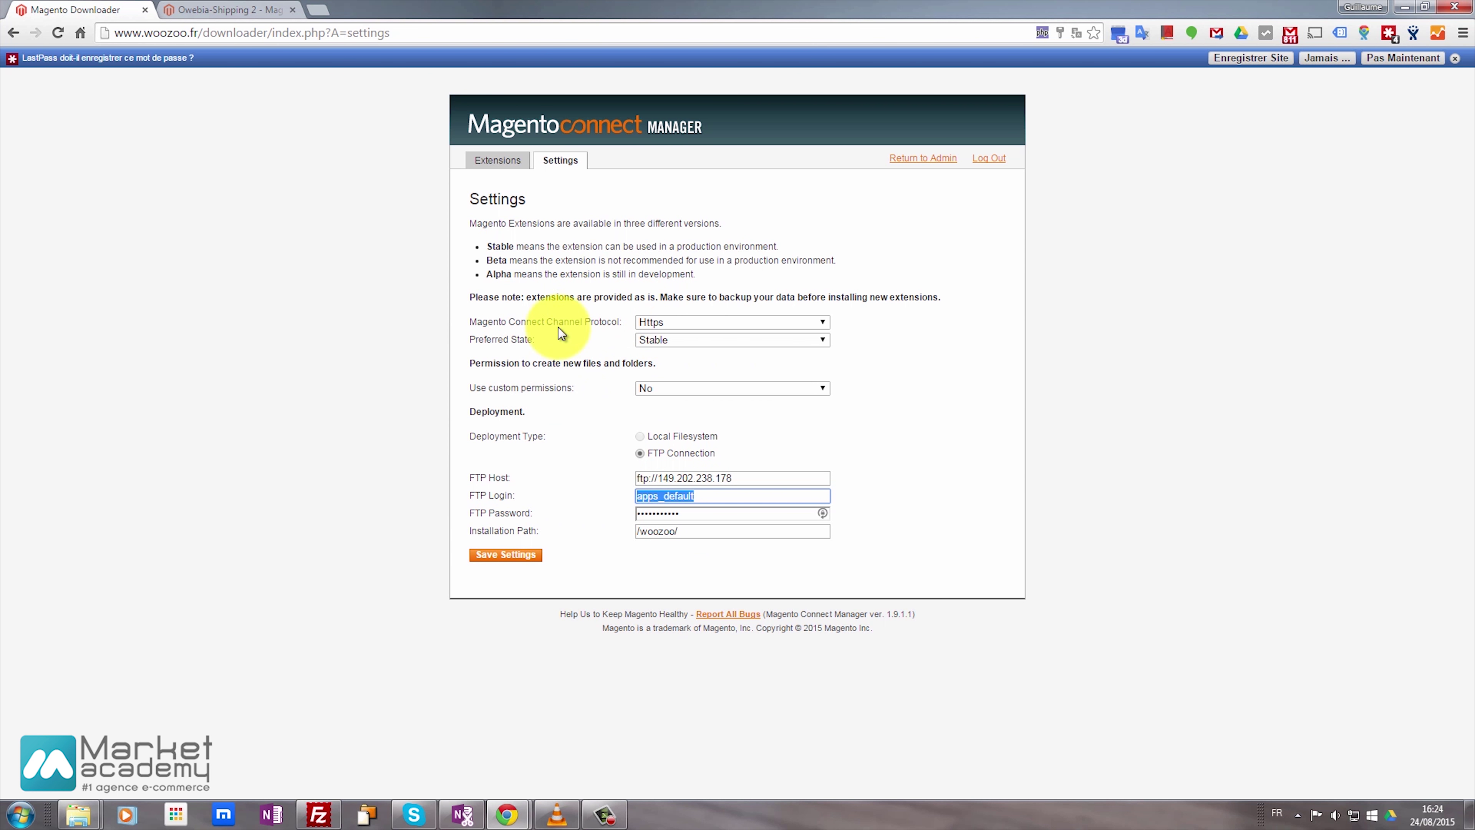
click(639, 343)
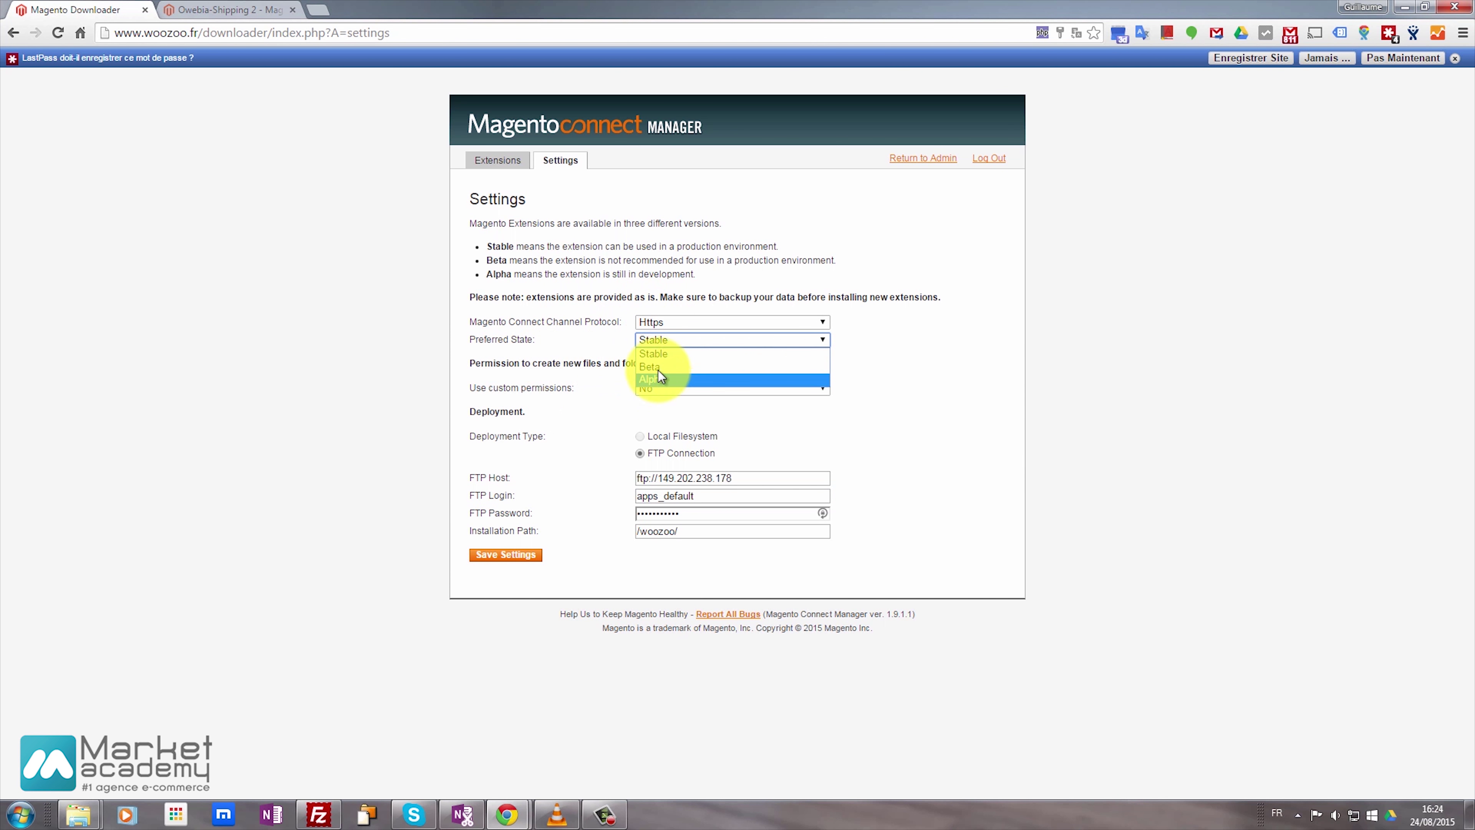
click(574, 336)
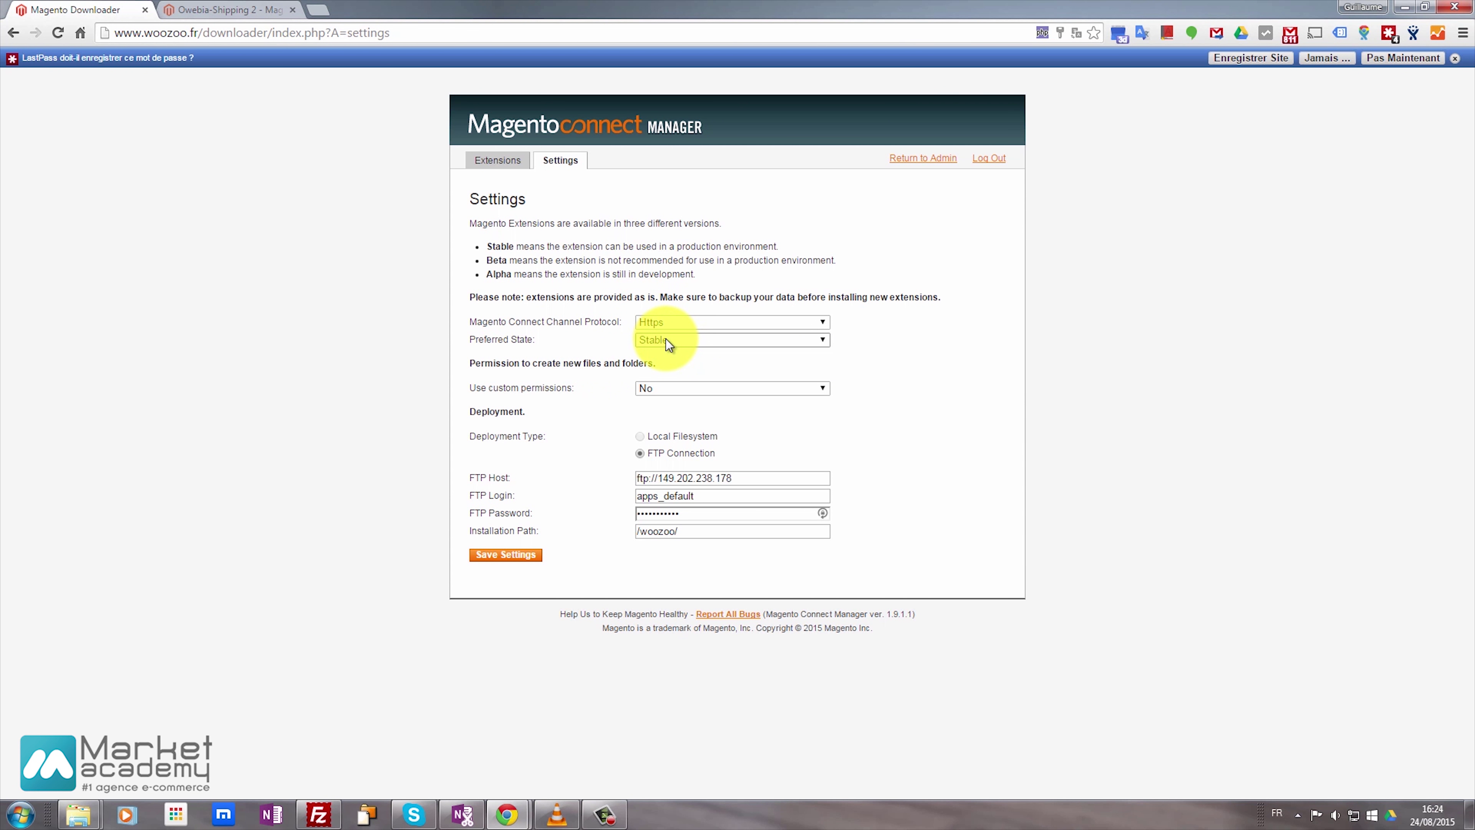
Step: Go back to the Connect Manager's extensions list and return to the Magento admin
click(500, 159)
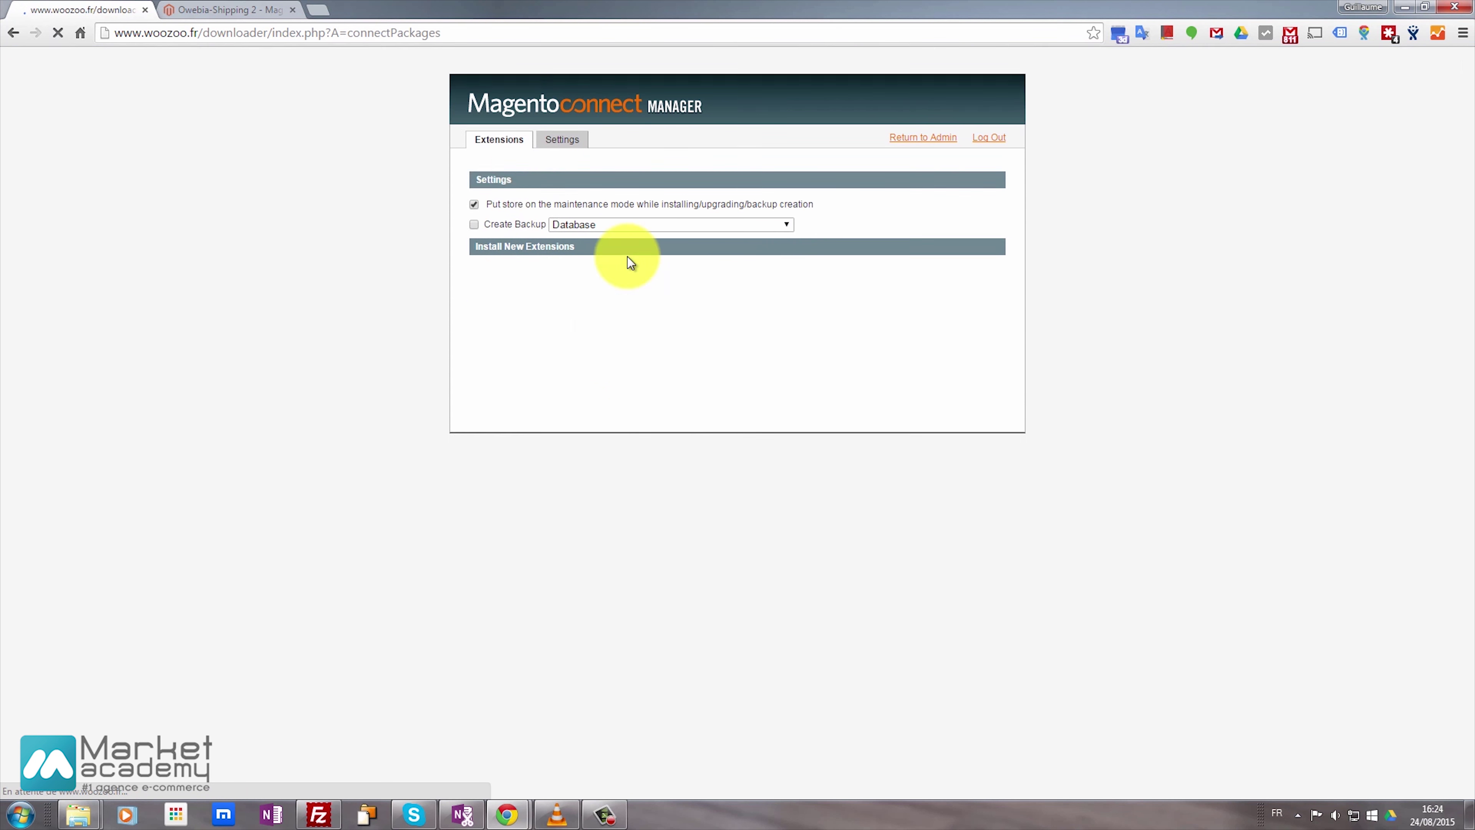
scroll(569, 330, down, 10)
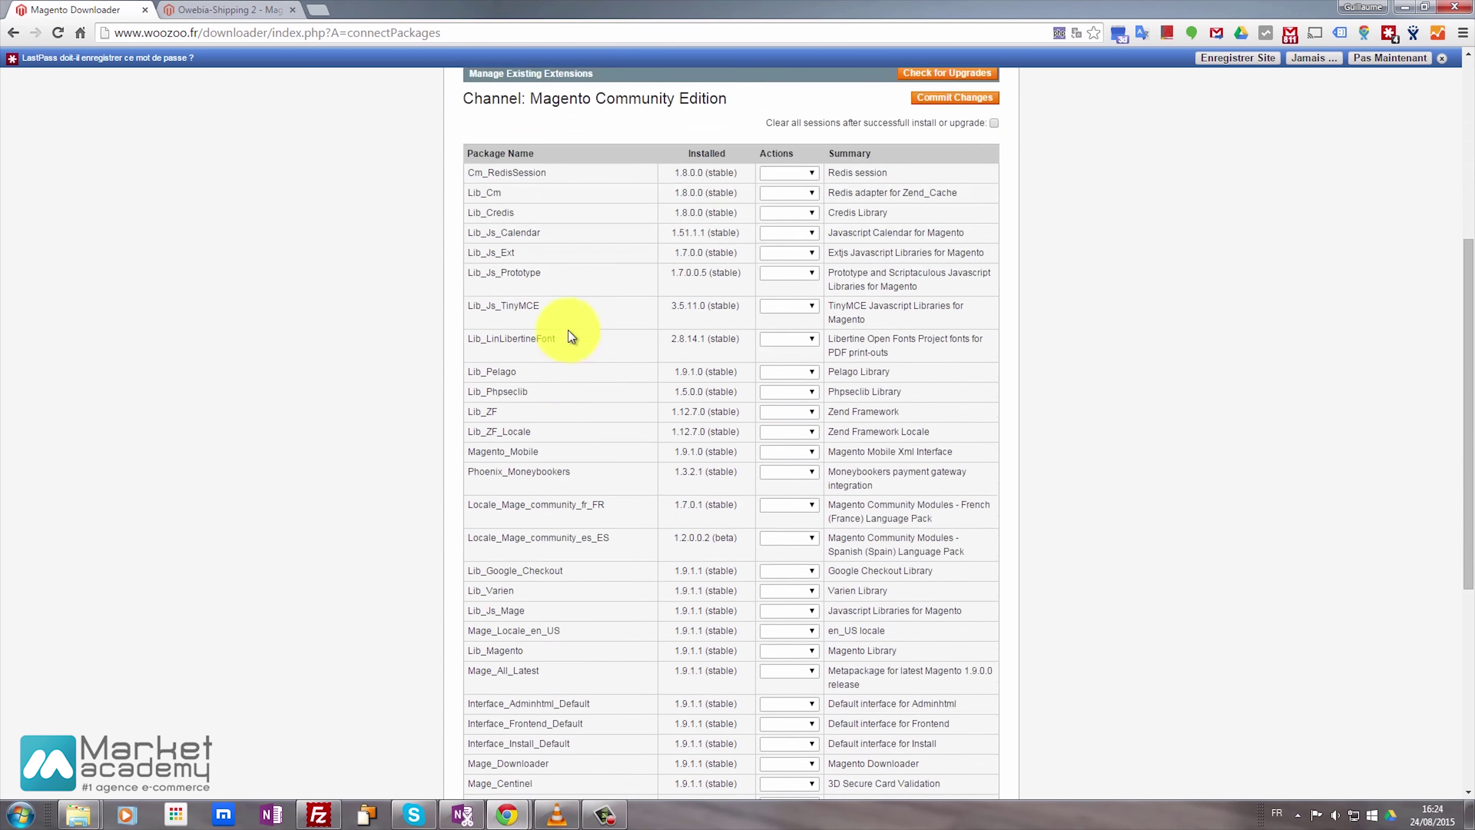
scroll(558, 417, up, 10)
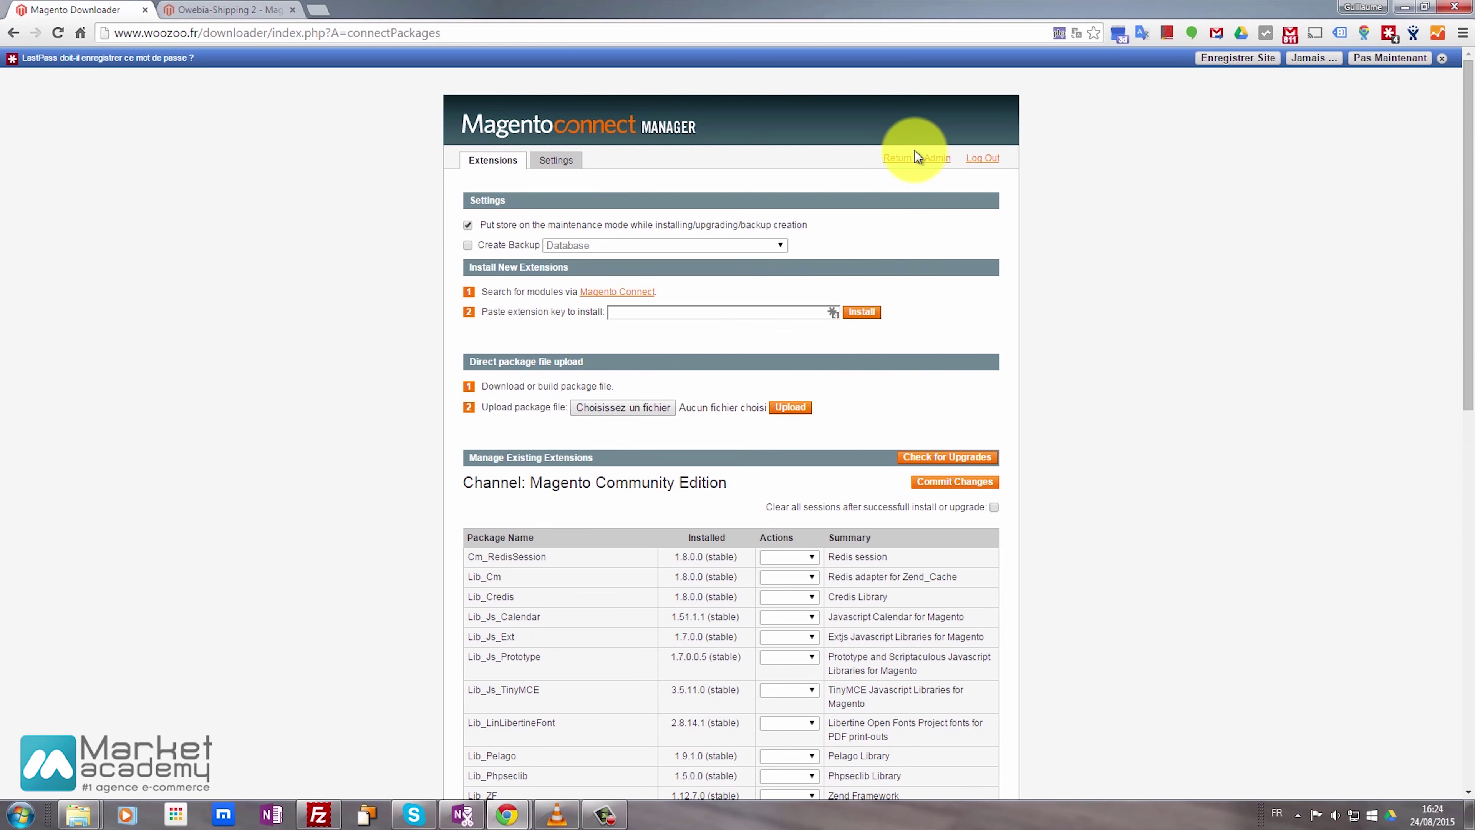
click(931, 161)
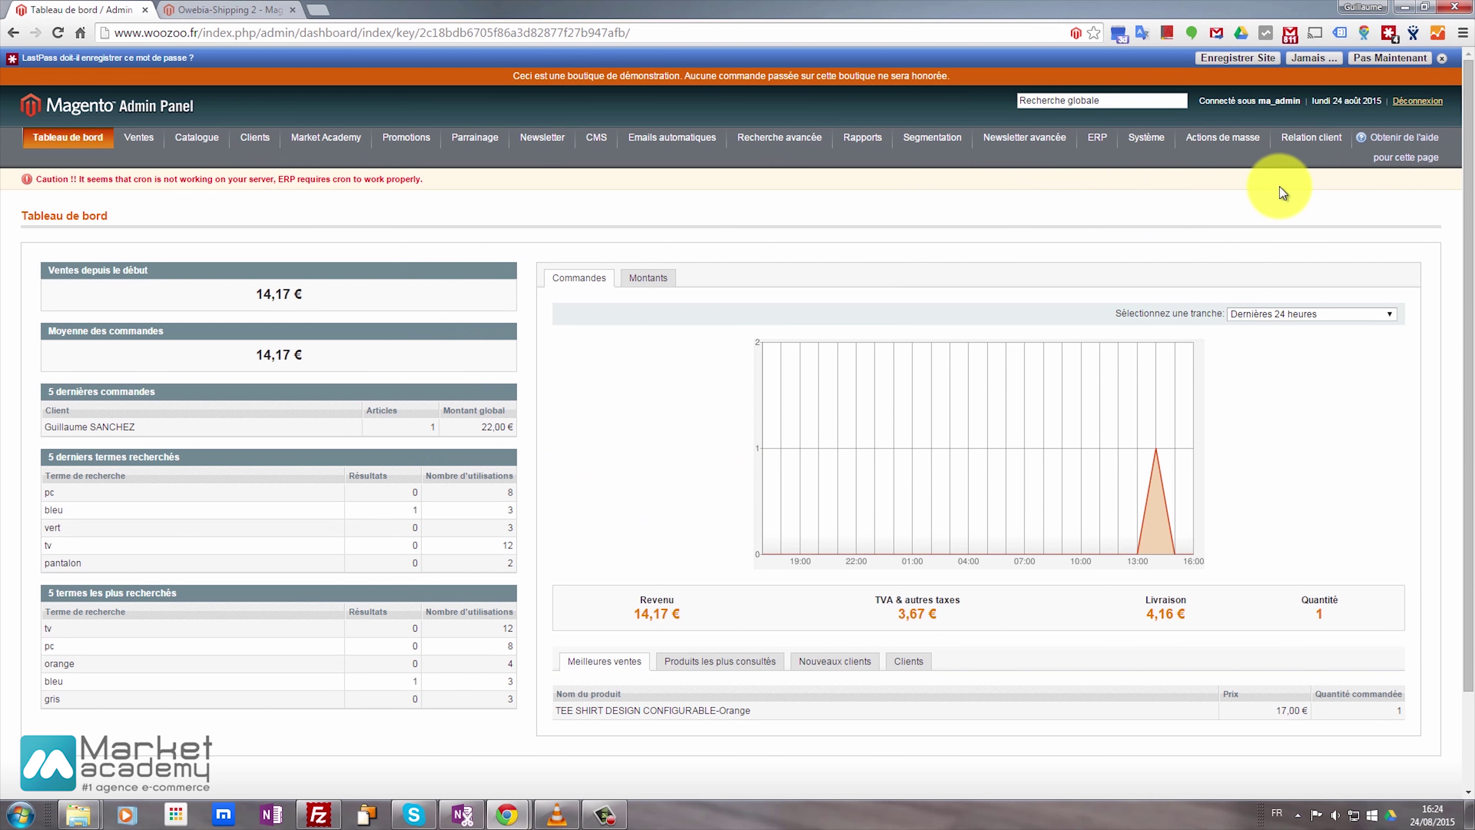
Step: Purge the Magento cache and the cache storage from the cache management page, accepting the storage purge
mouse_move(1145, 133)
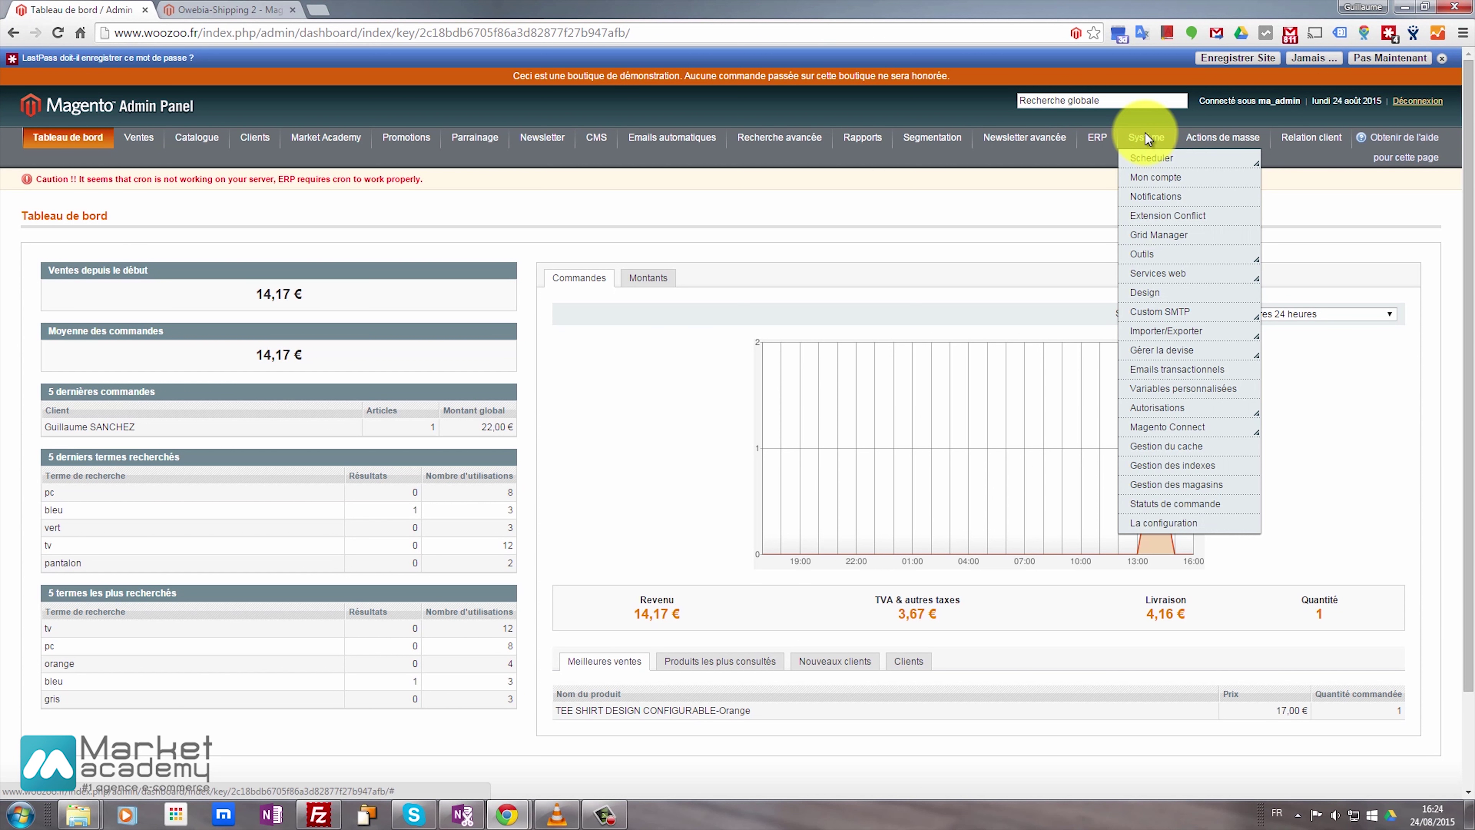
click(1167, 446)
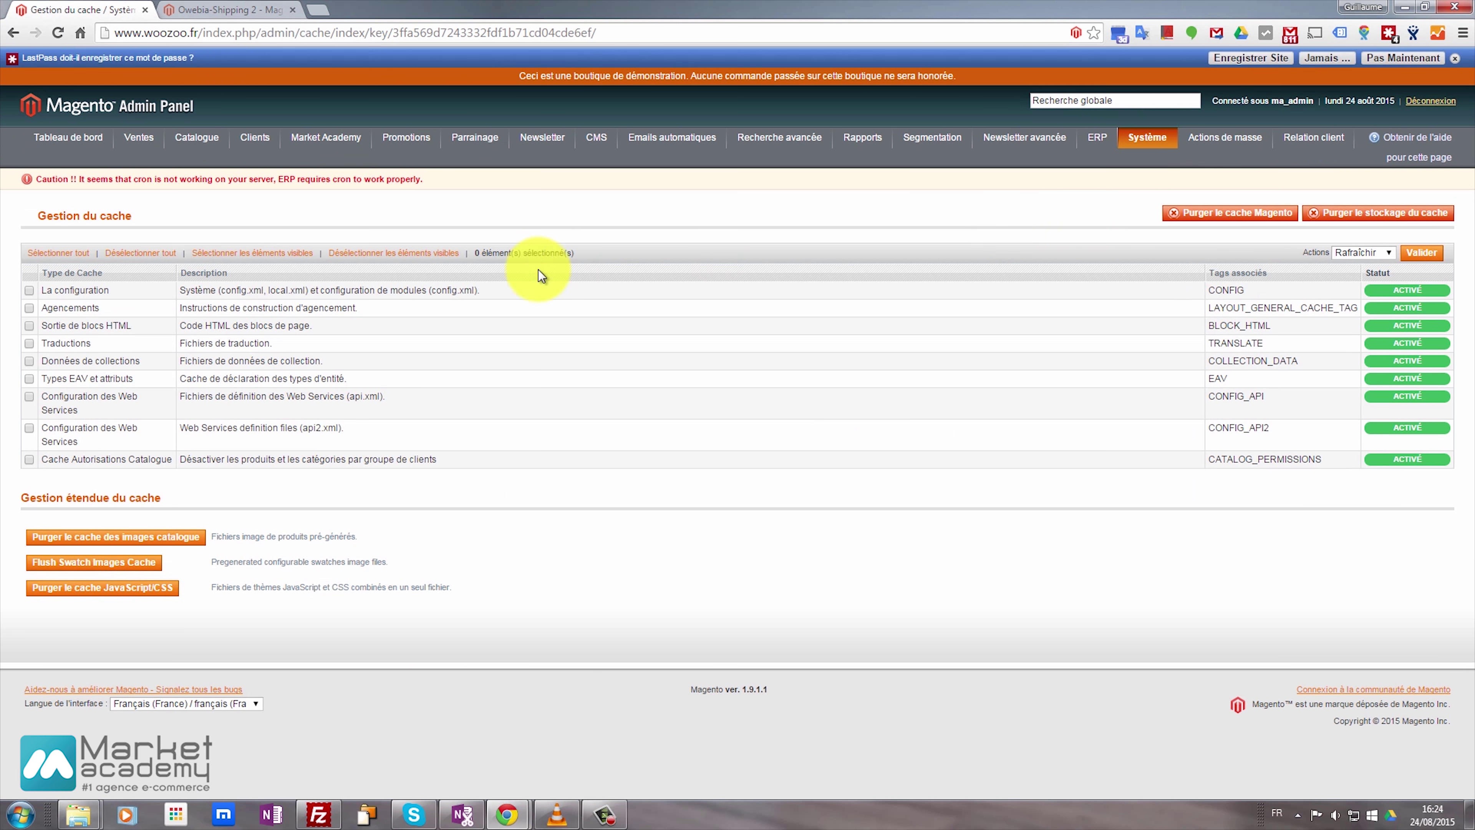
click(1238, 215)
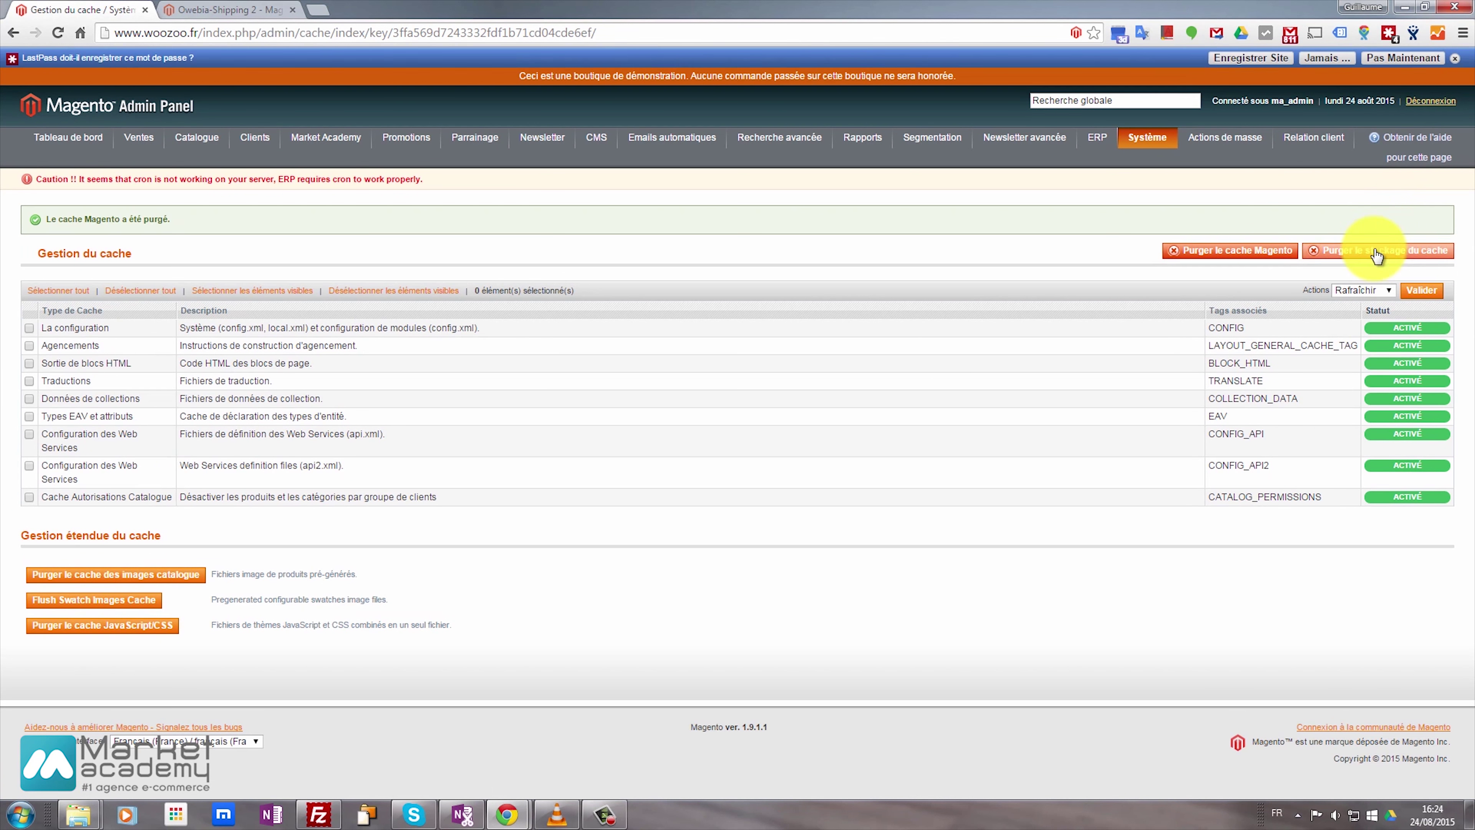
click(1377, 253)
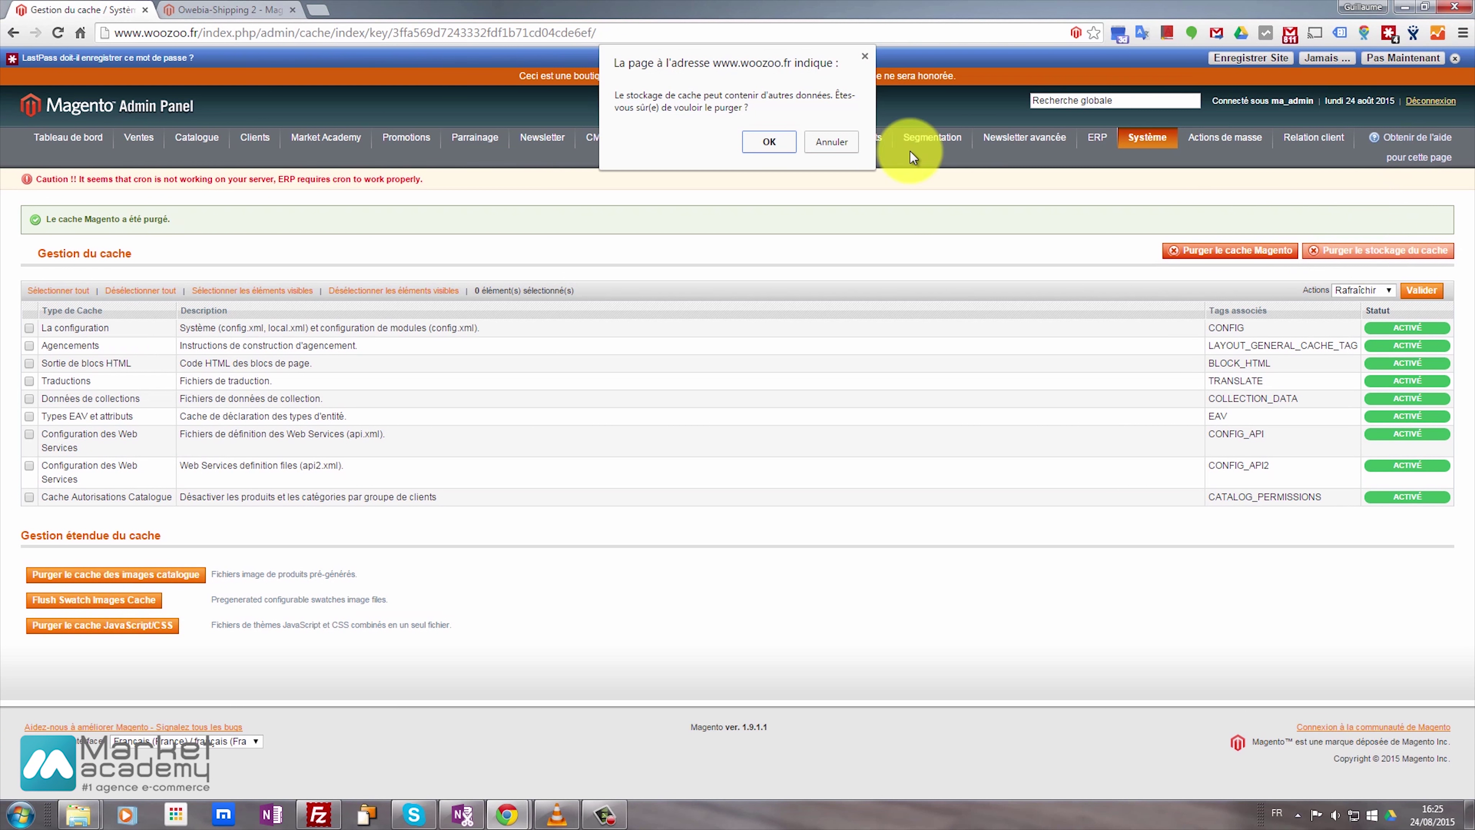
click(784, 140)
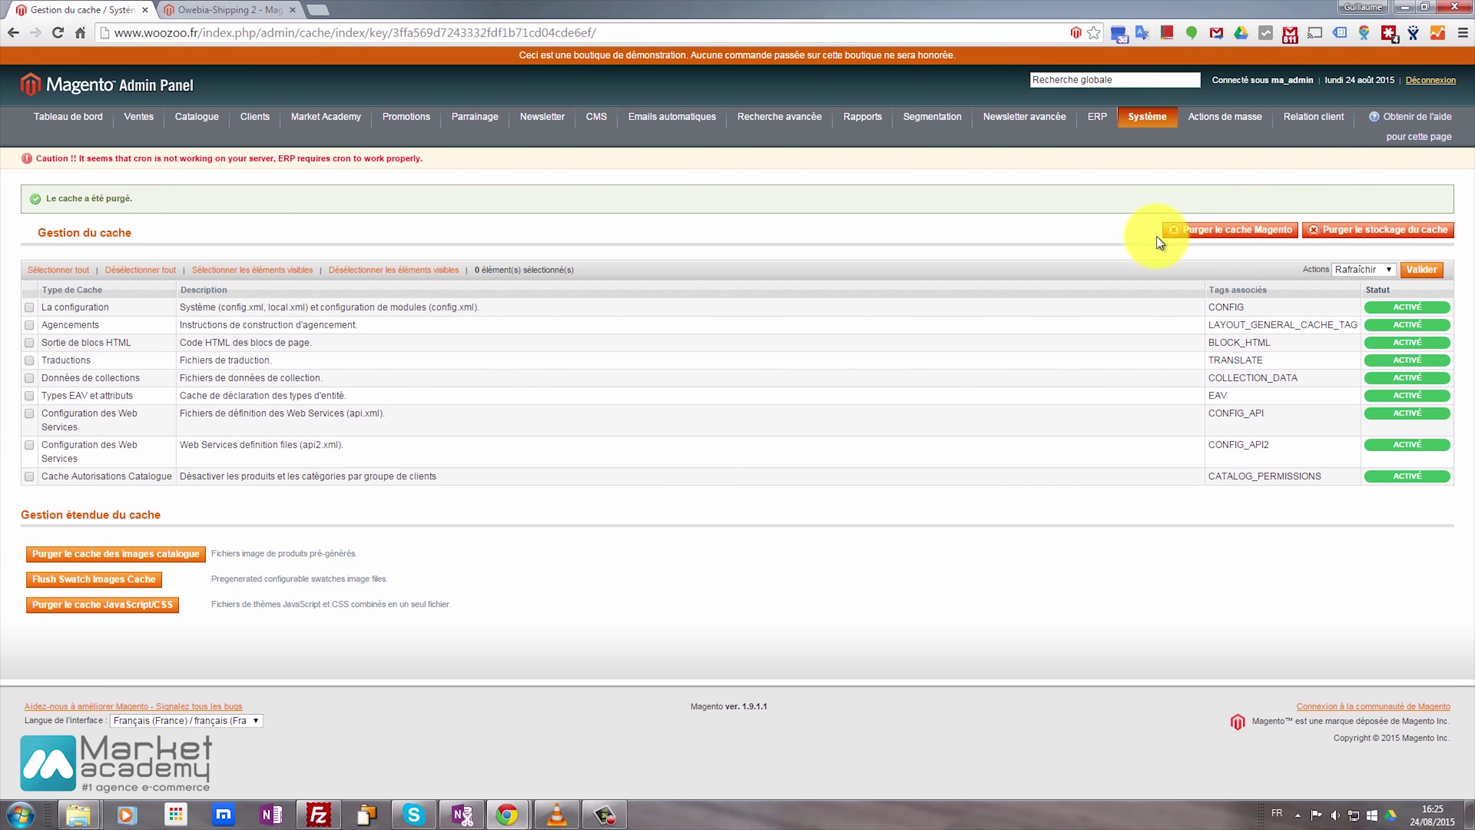
Step: Log out of the Magento admin and log back in with the saved administrator username and password
click(1426, 81)
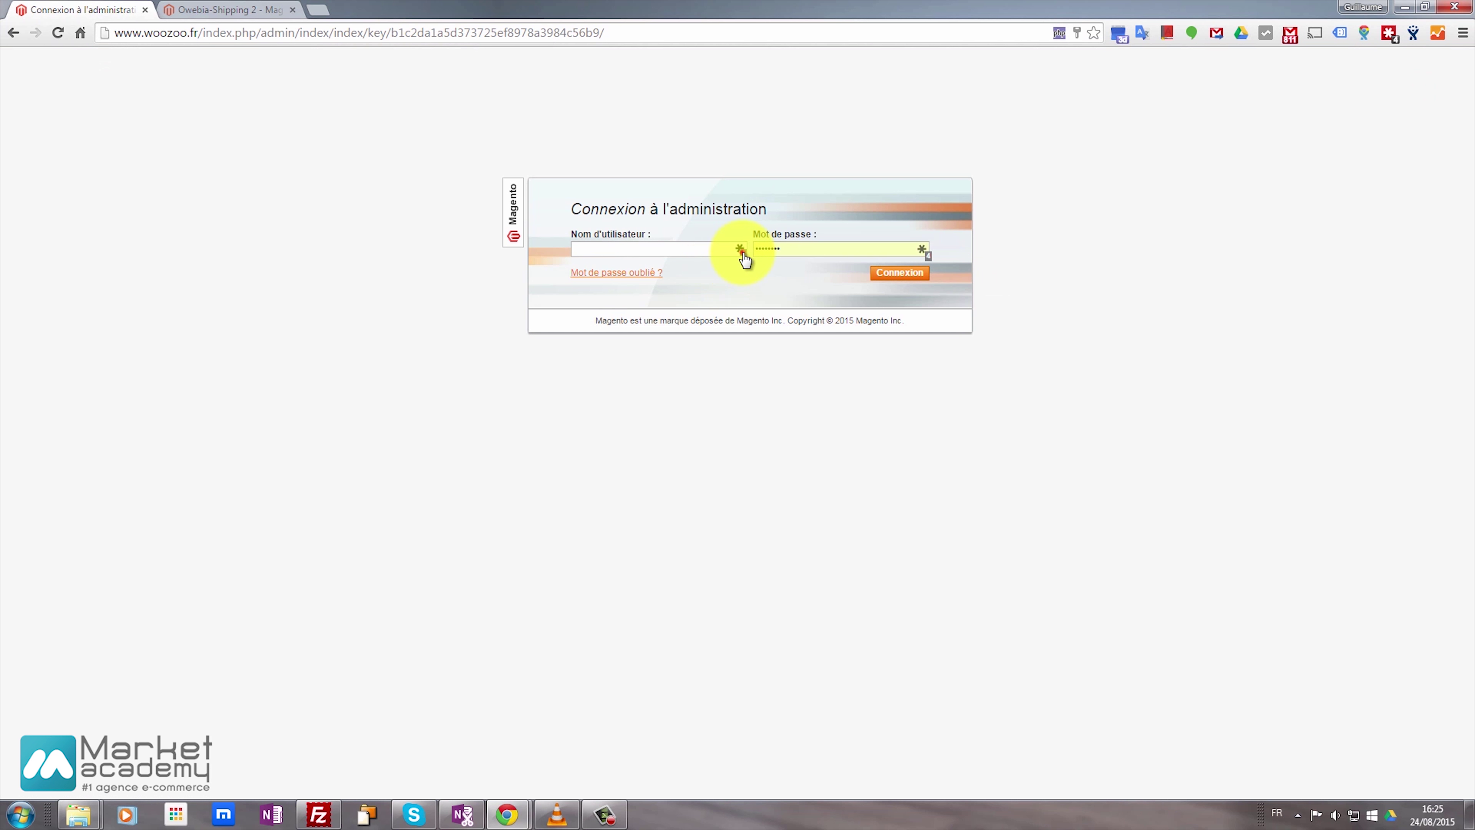
click(740, 249)
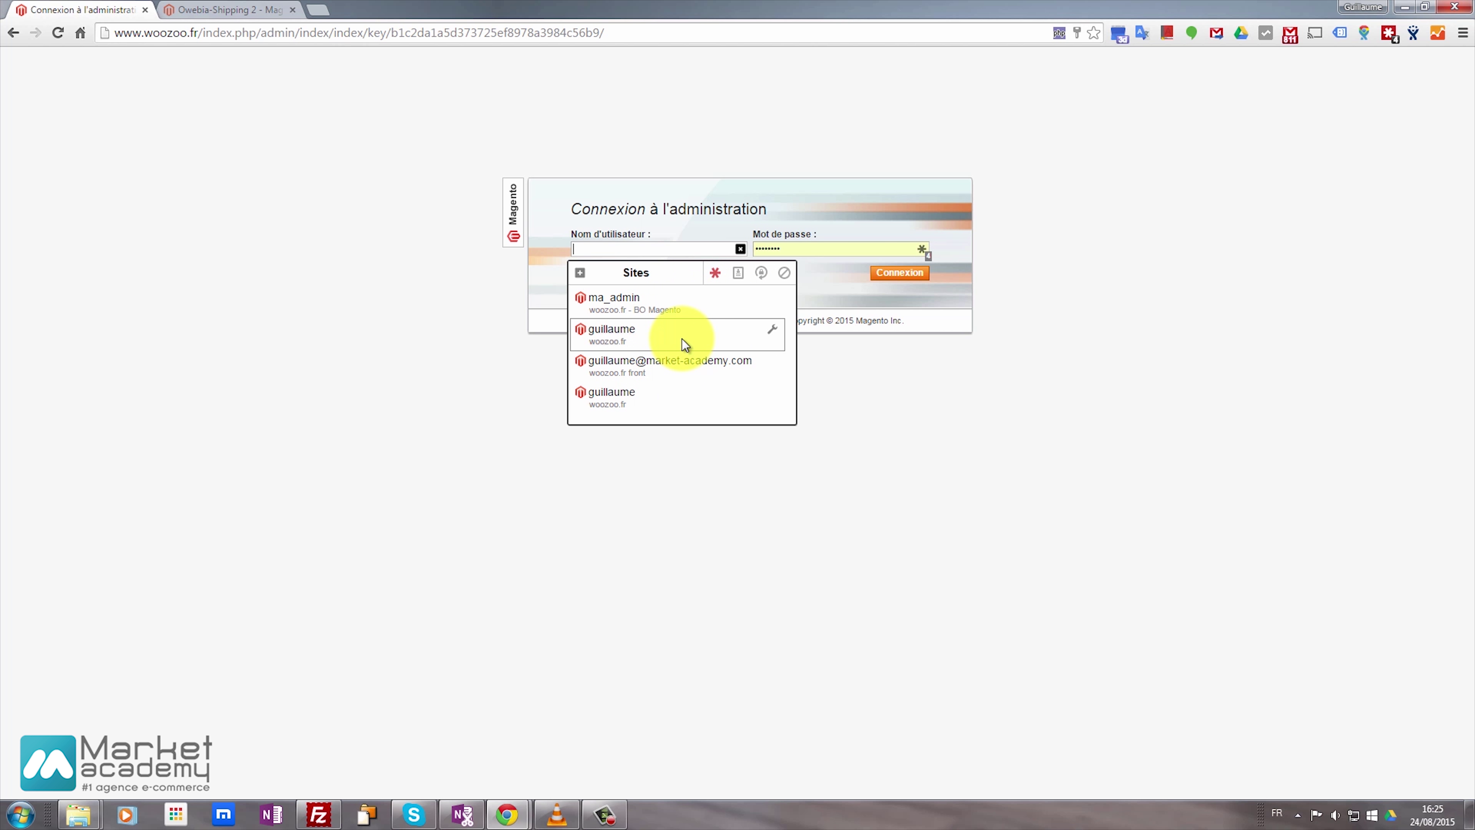
click(686, 314)
click(899, 272)
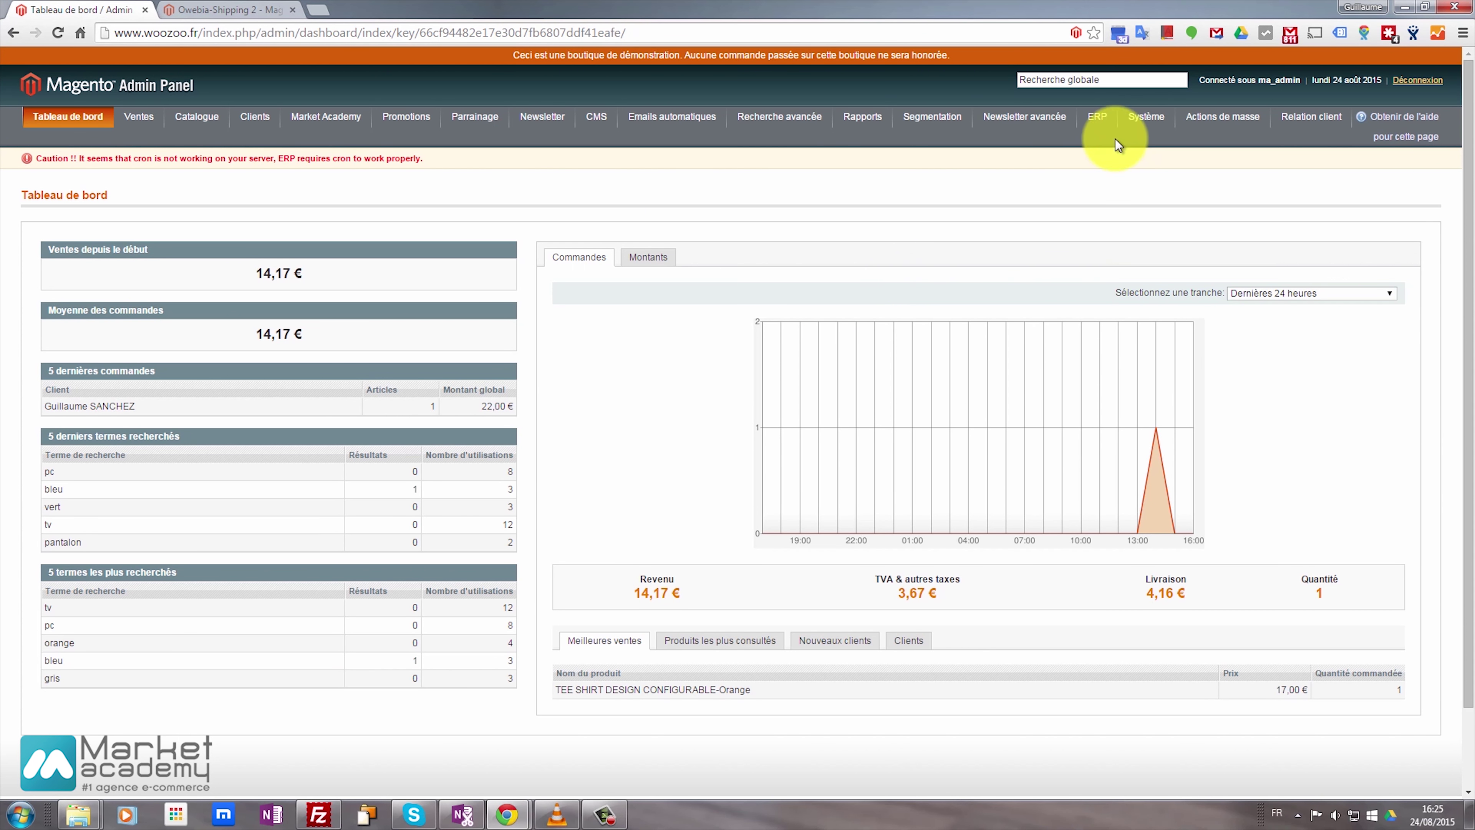
Step: Open the Owebia Shipping 2 section of the system configuration and expand its general, bundle product and configurable product settings
mouse_move(1119, 144)
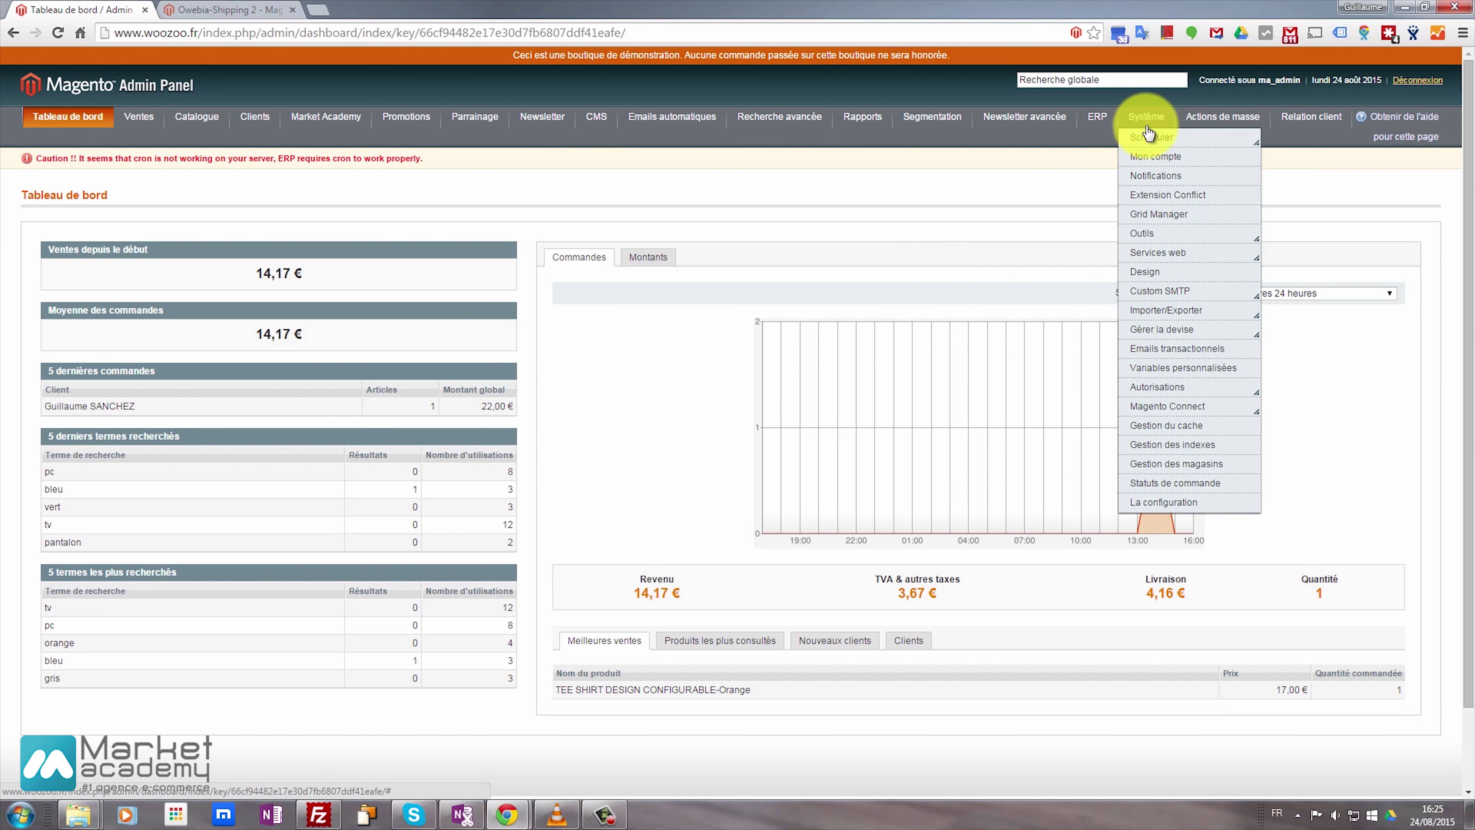
click(1176, 495)
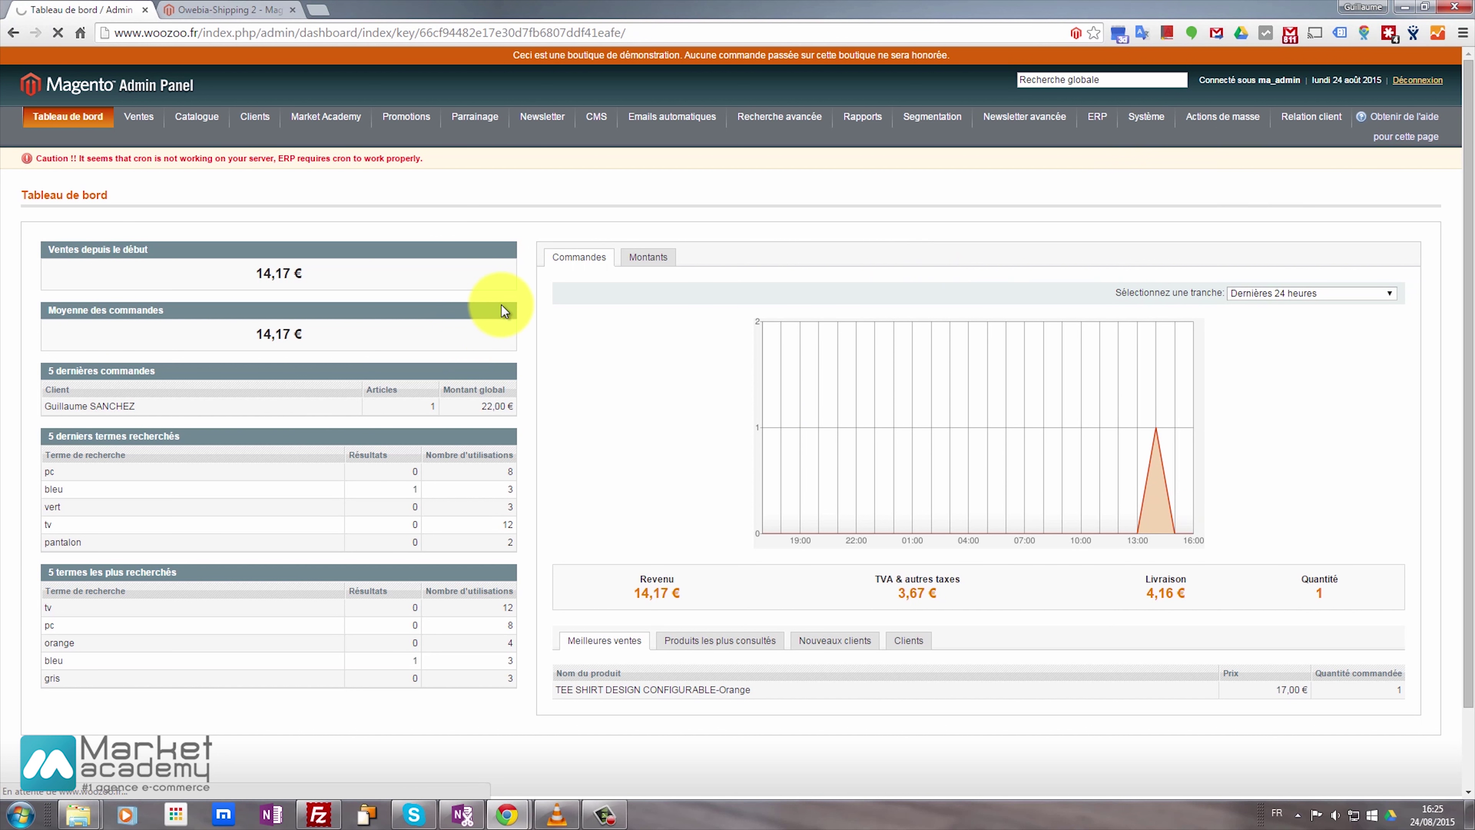
scroll(493, 262, down, 8)
scroll(457, 322, down, 4)
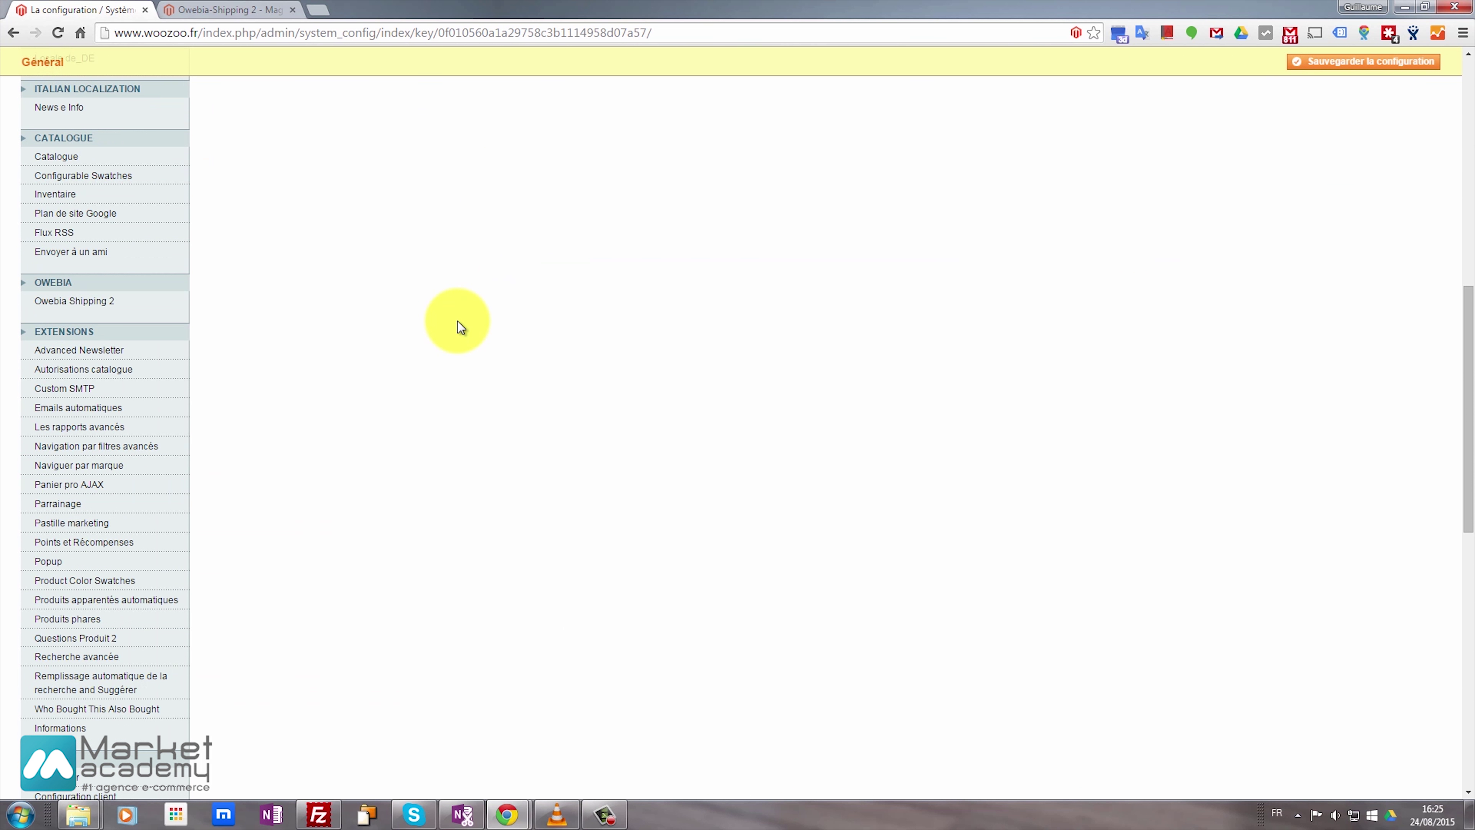
click(90, 301)
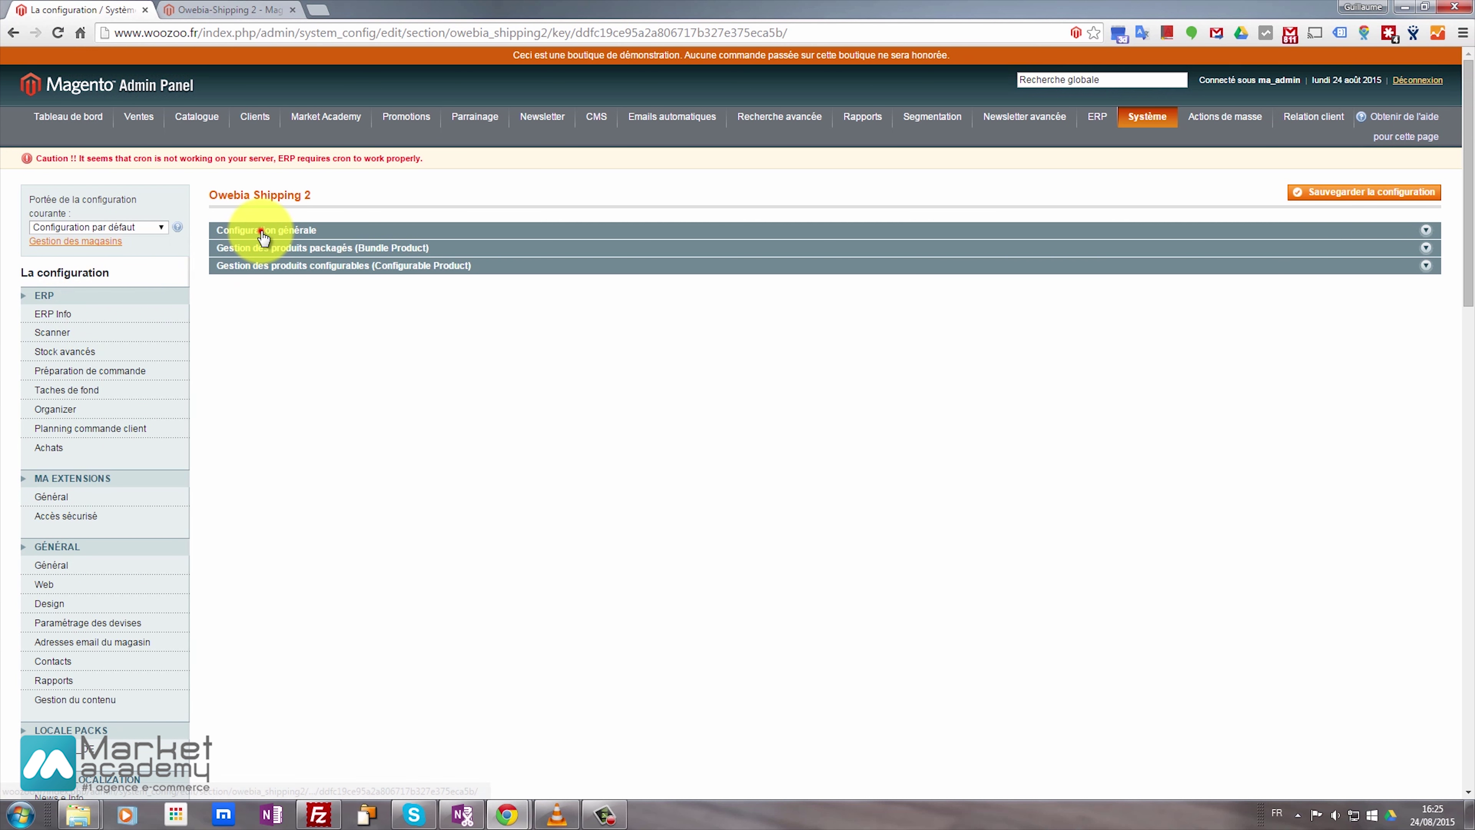
click(267, 231)
click(288, 295)
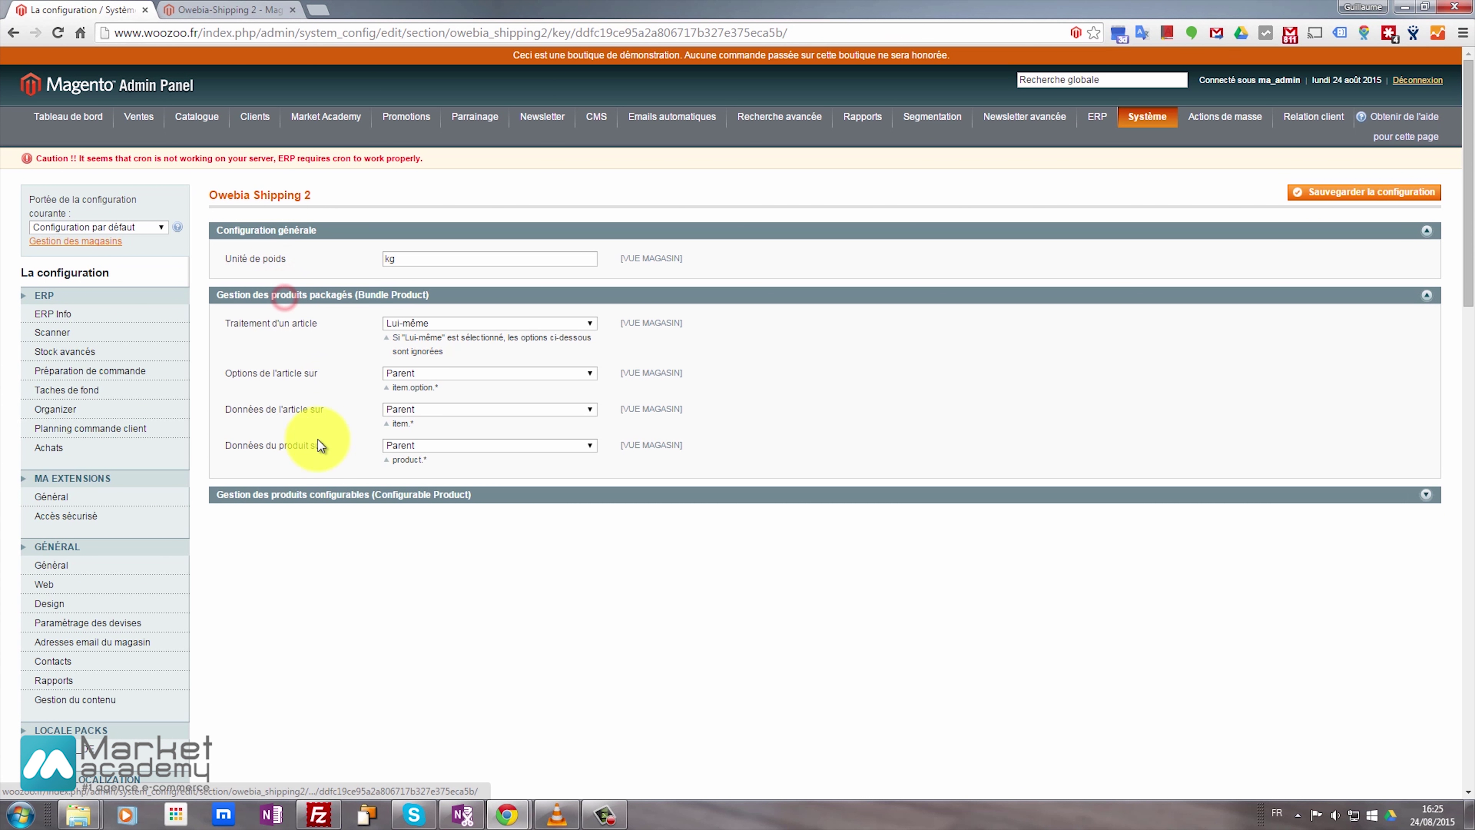
click(299, 494)
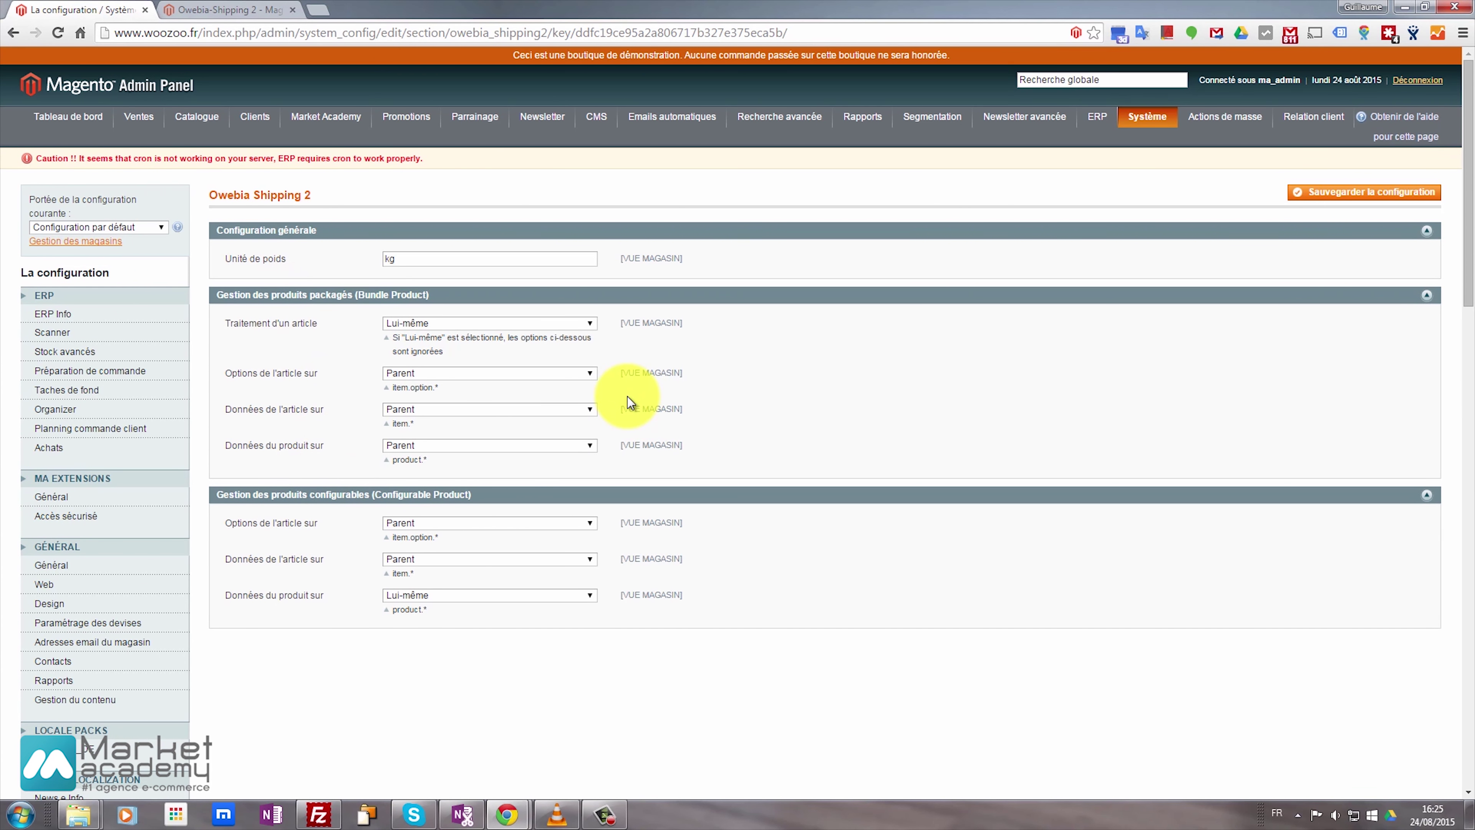
Step: Open the Modes de livraison configuration and expand the Owebia Shipping delivery modes to view their settings
scroll(627, 397, down, 1)
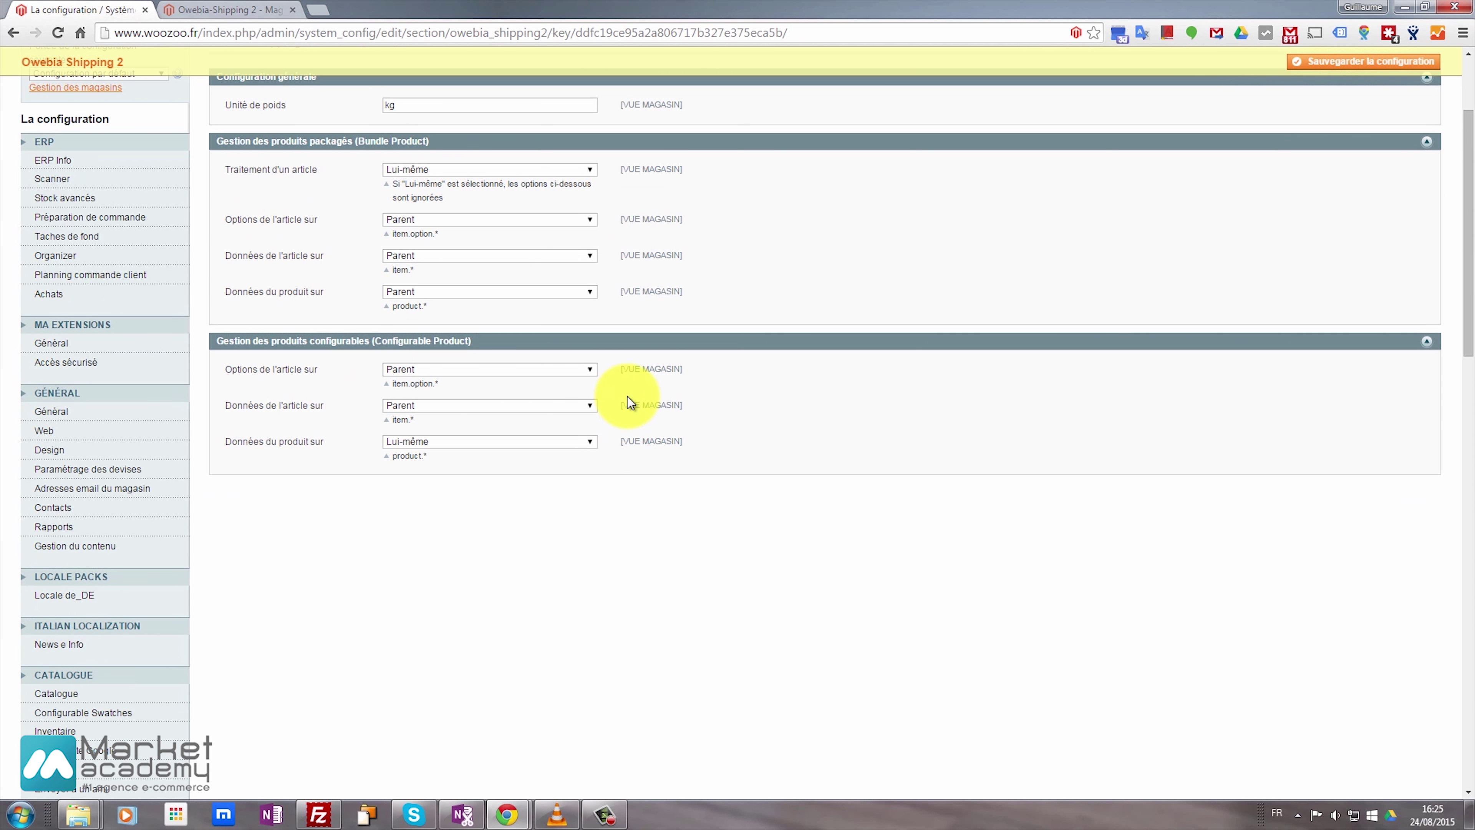
scroll(627, 397, down, 12)
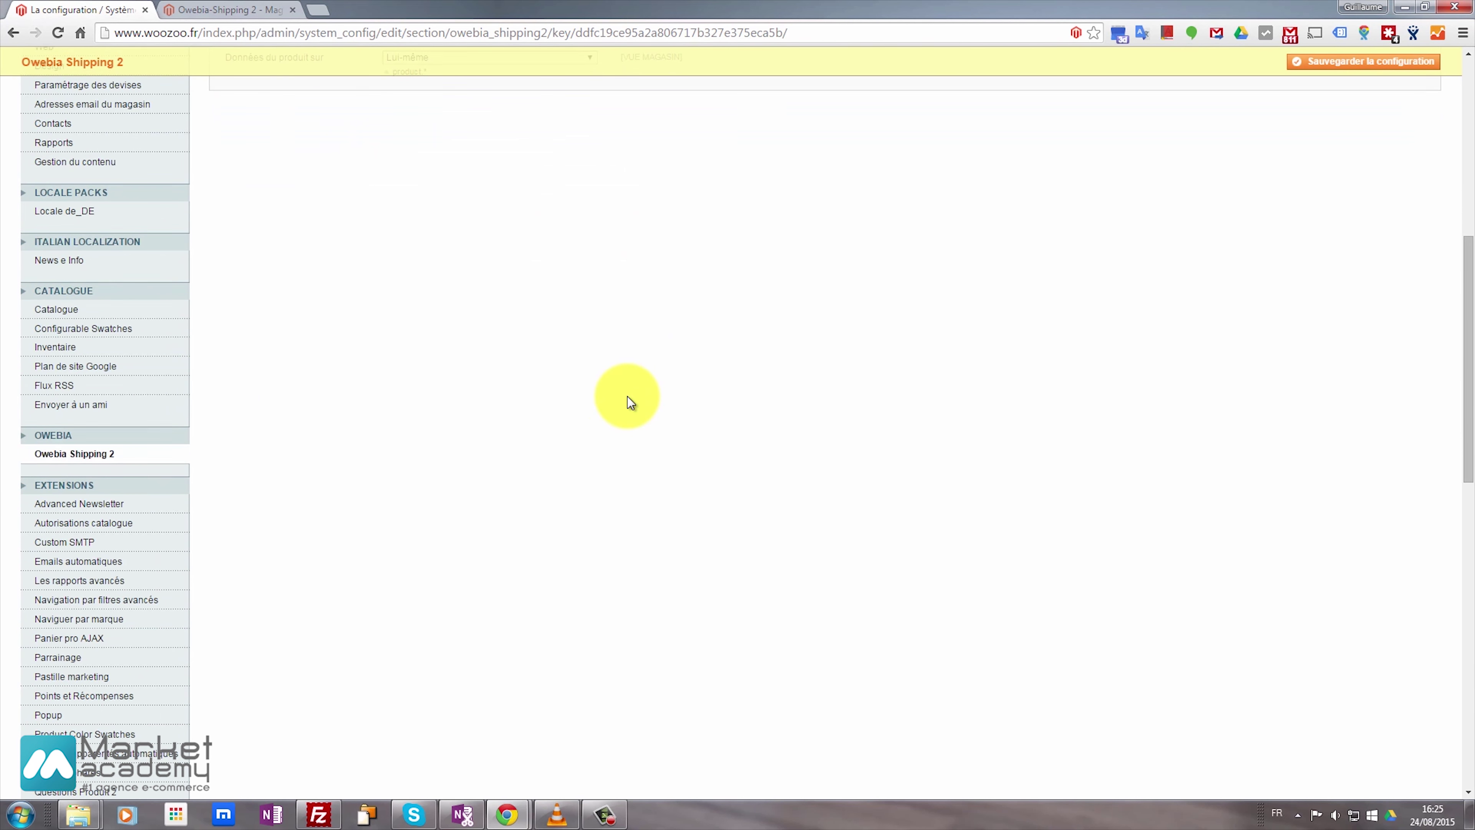
scroll(628, 397, down, 5)
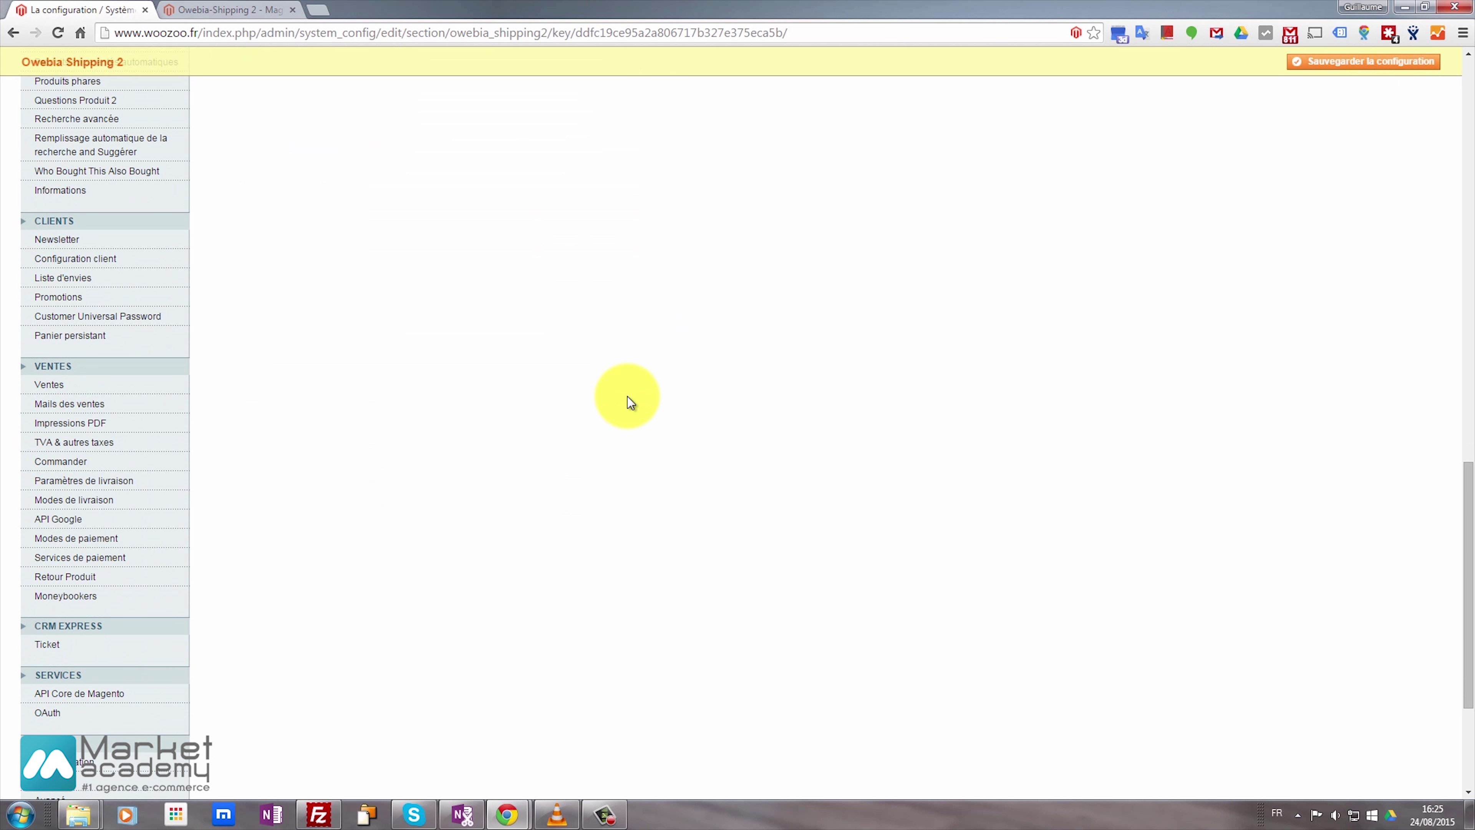
click(104, 503)
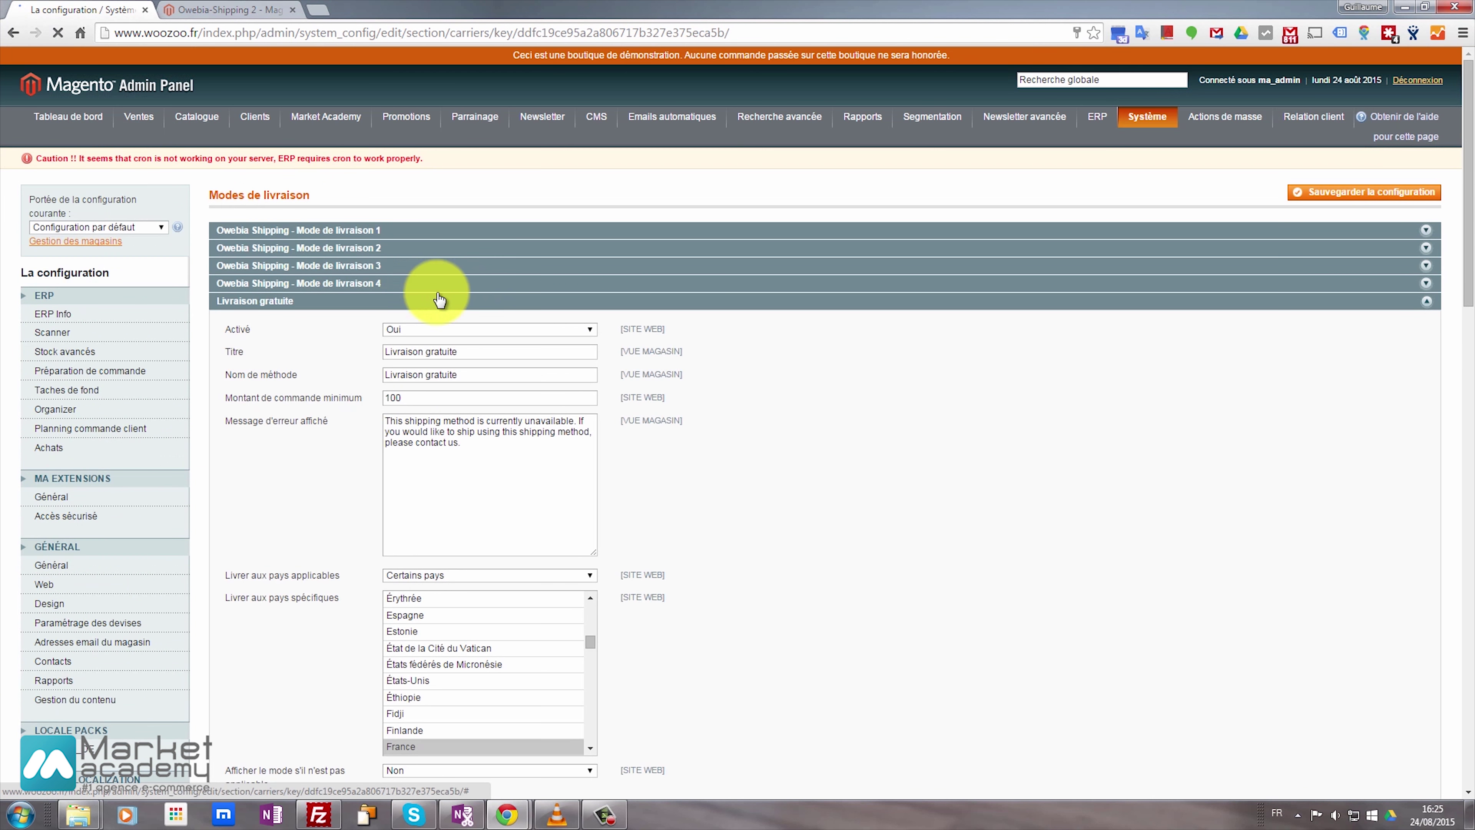
click(336, 267)
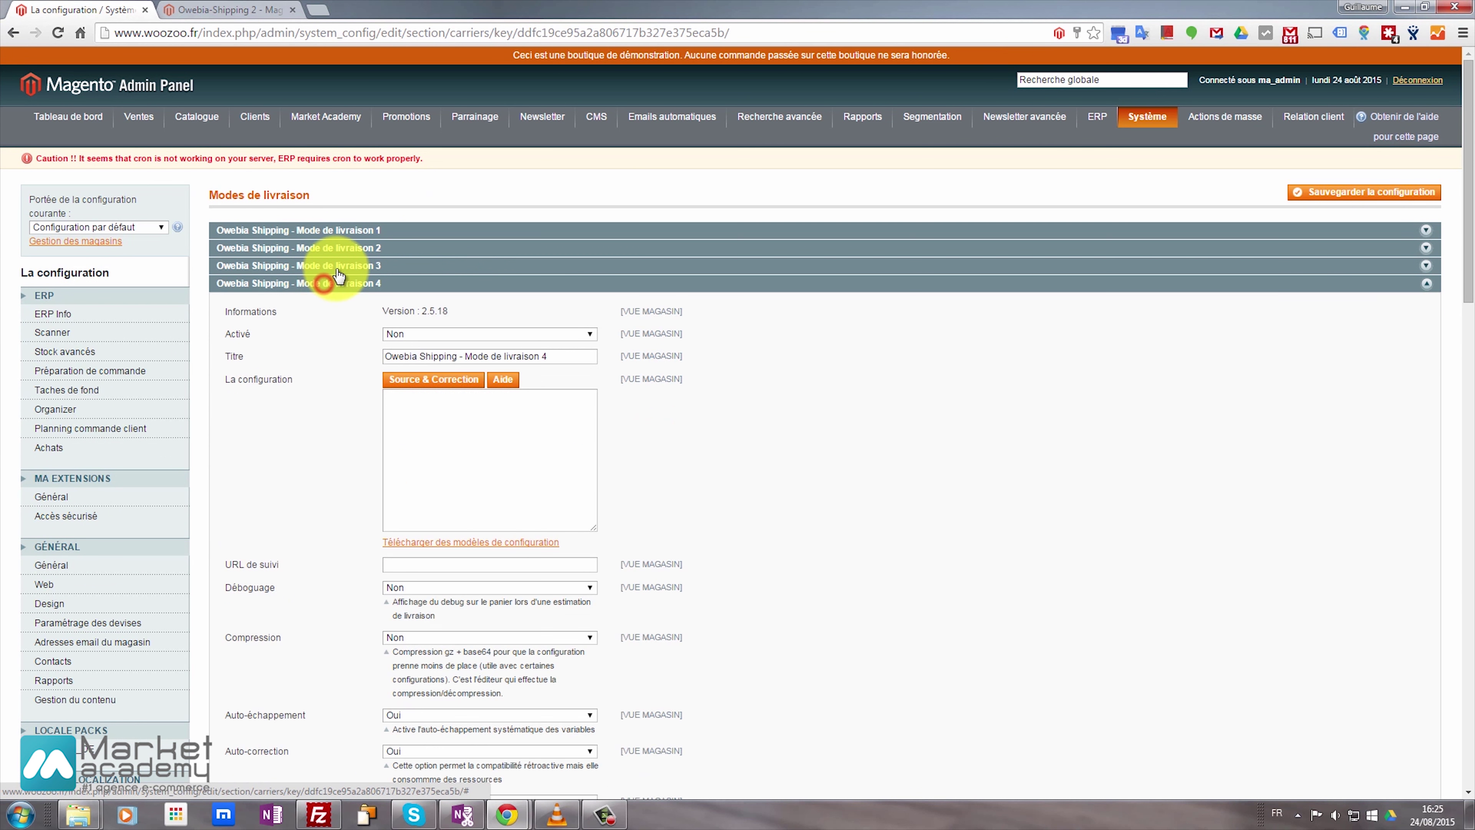
click(442, 327)
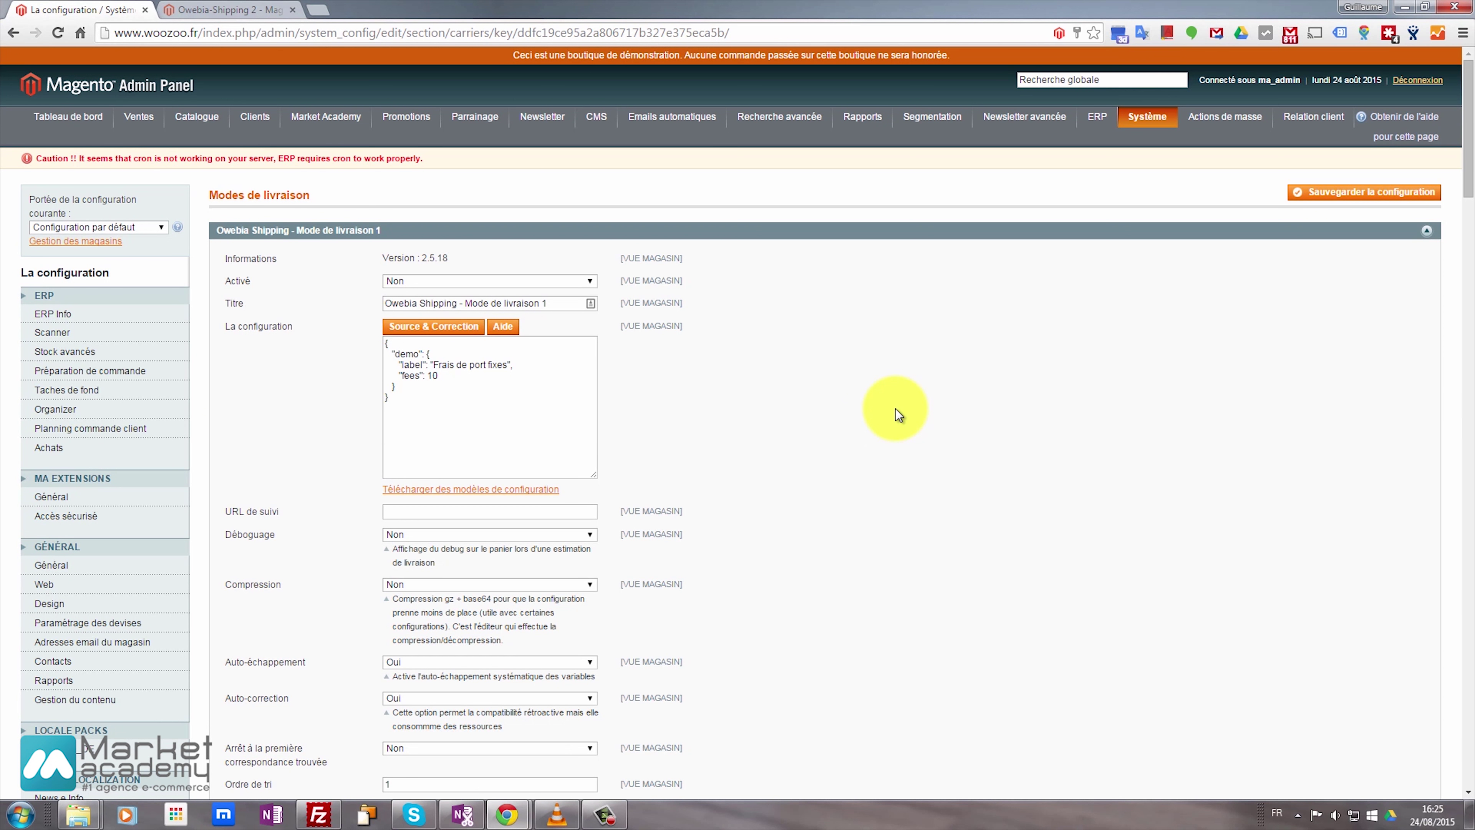
Step: Switch to FileZilla and check the remote var/report and var/log folders for error files
click(318, 815)
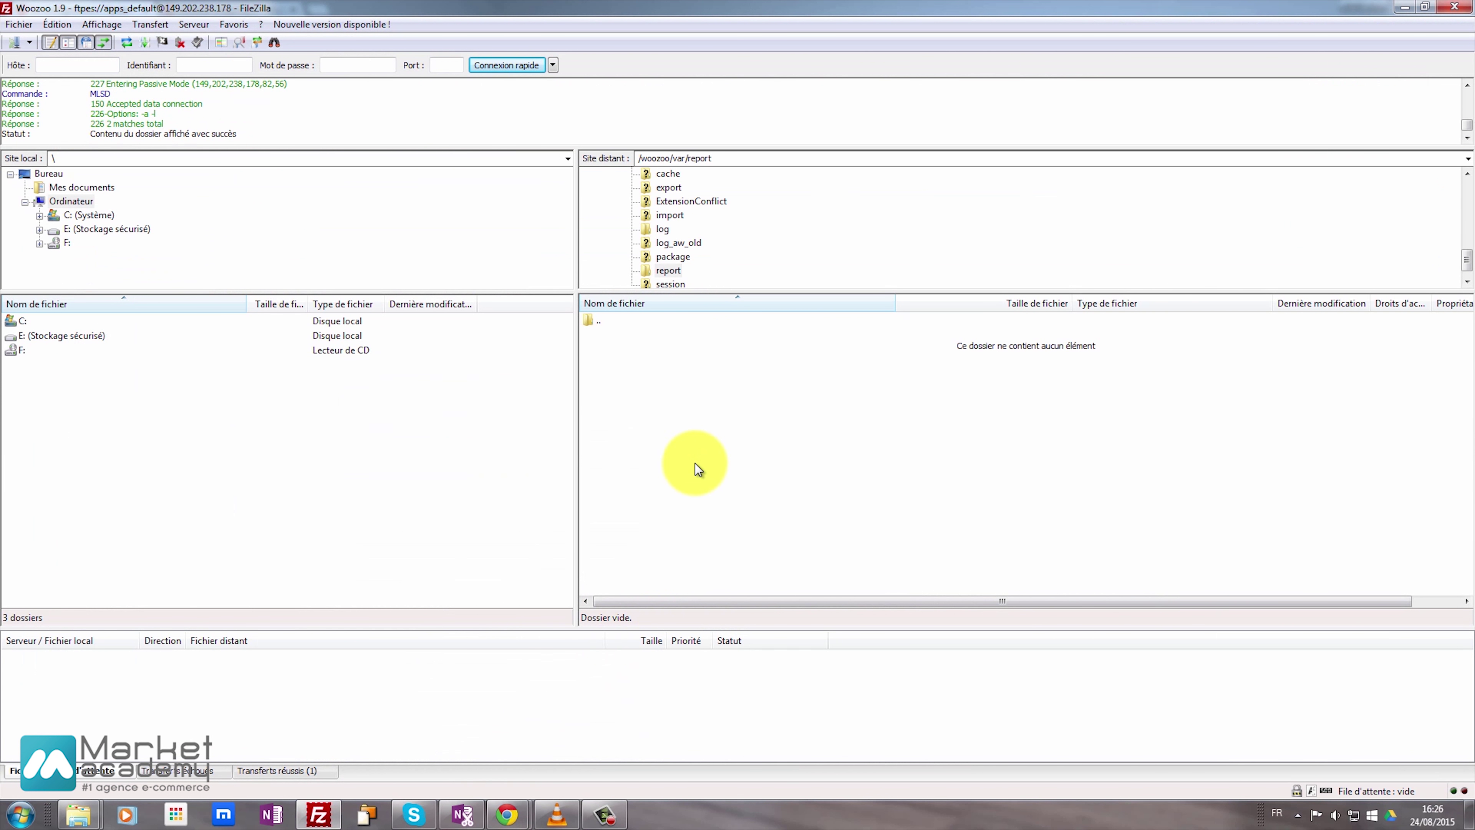
click(678, 437)
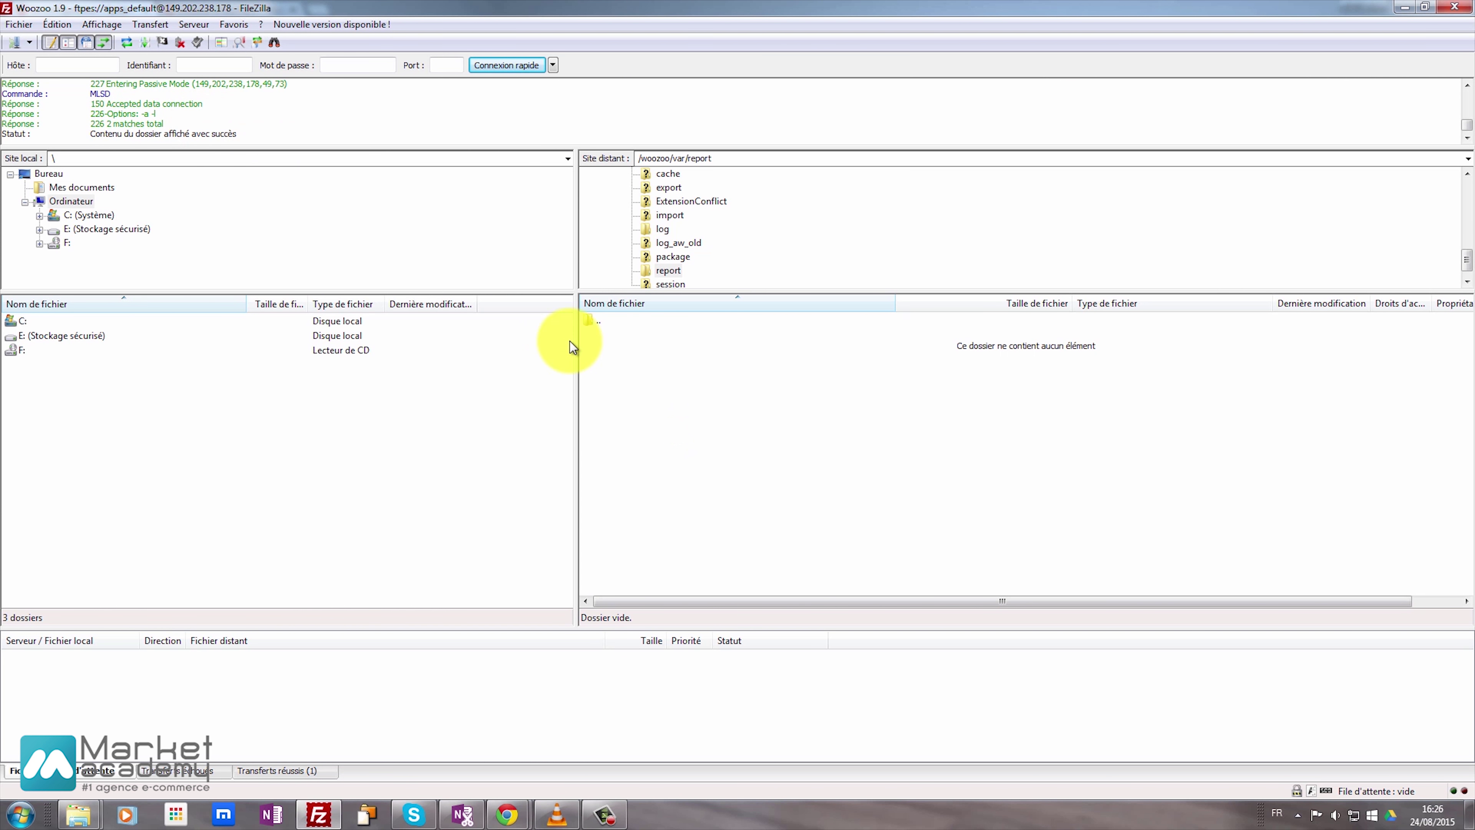
double_click(599, 321)
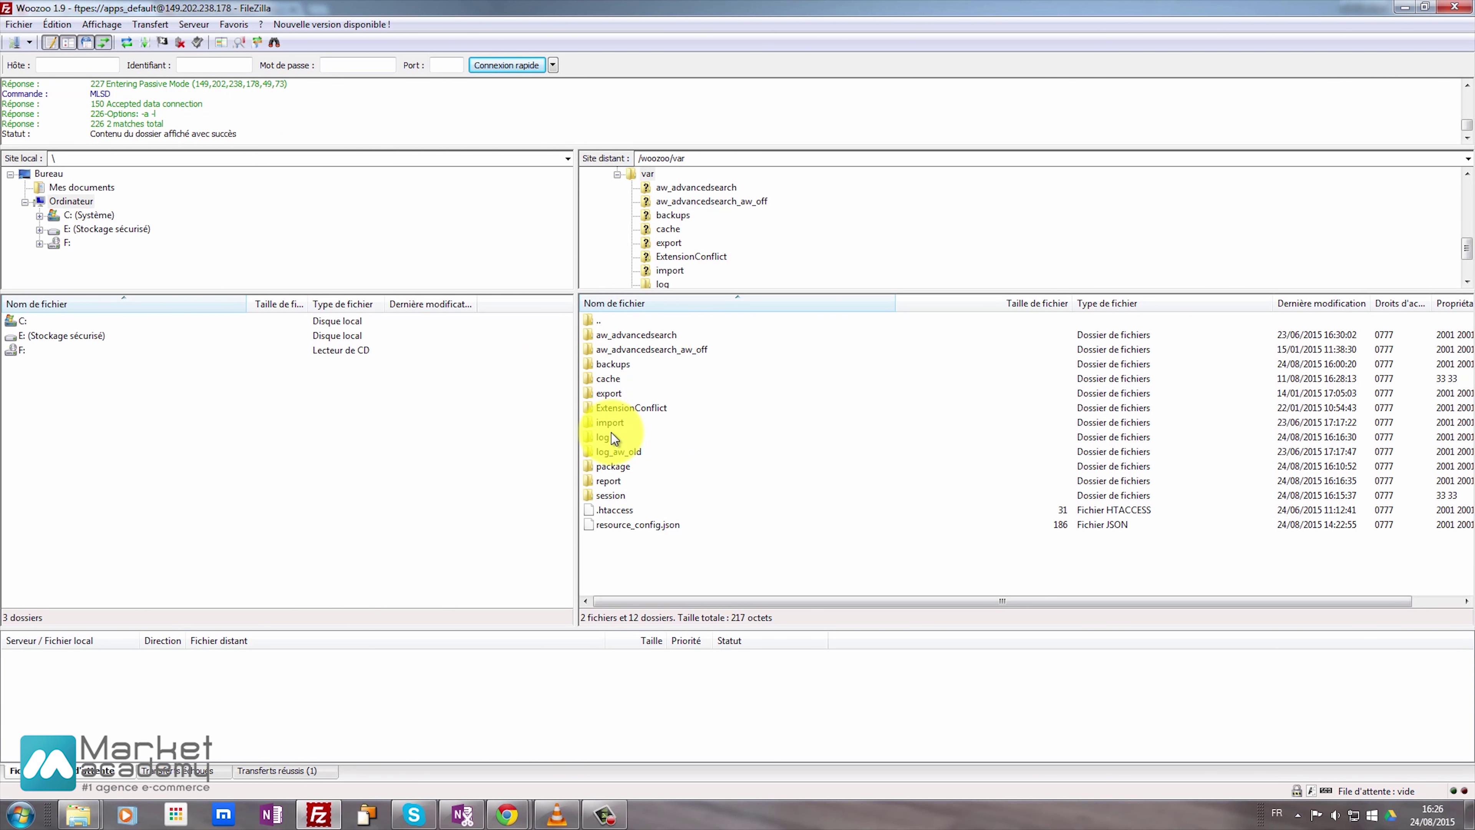
double_click(607, 437)
click(663, 457)
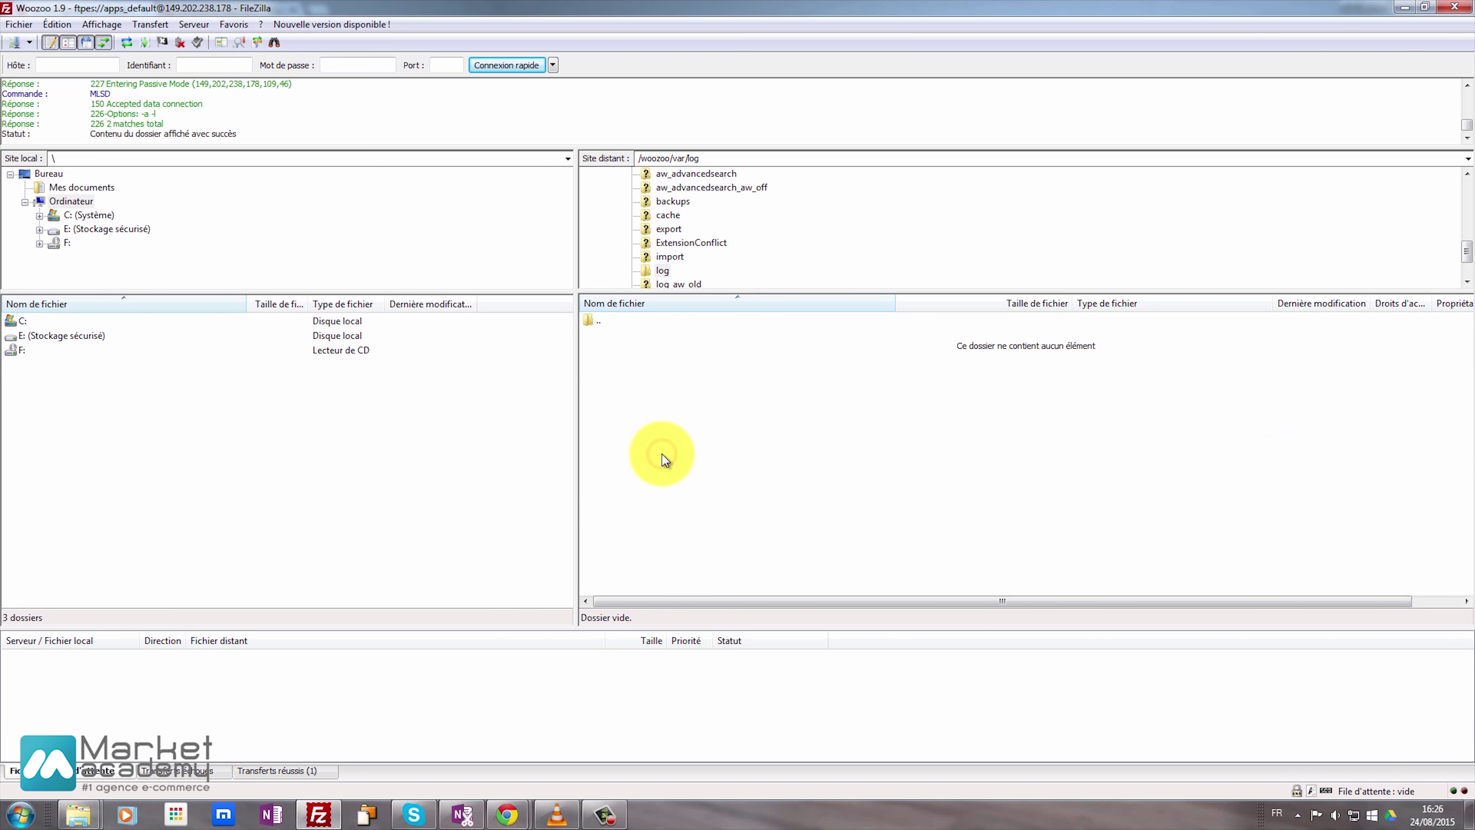